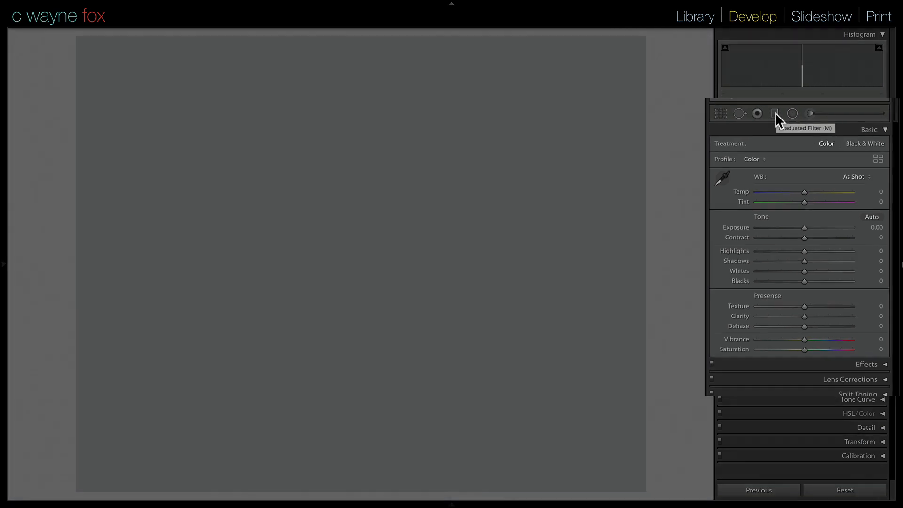
Open the Graduated Filter settings and reset all of its effect sliders to zero.
left_click(779, 121)
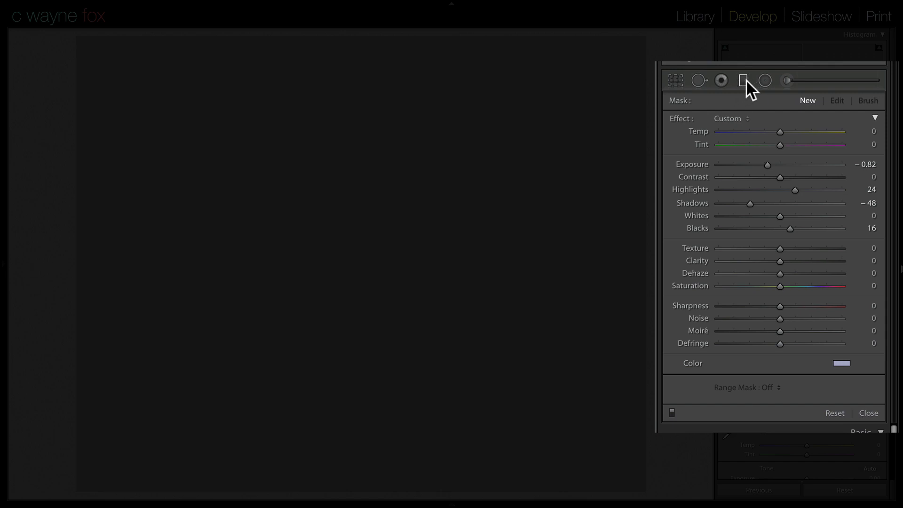
left_click(744, 80)
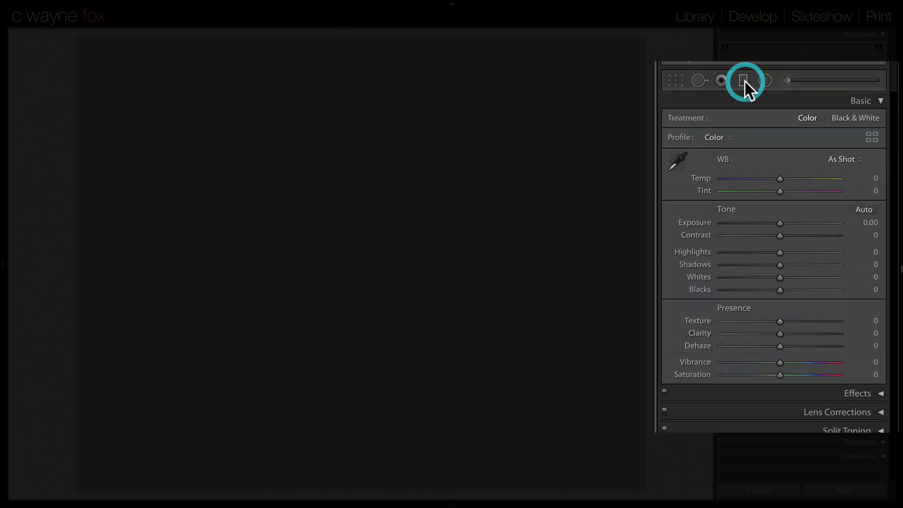
key("m")
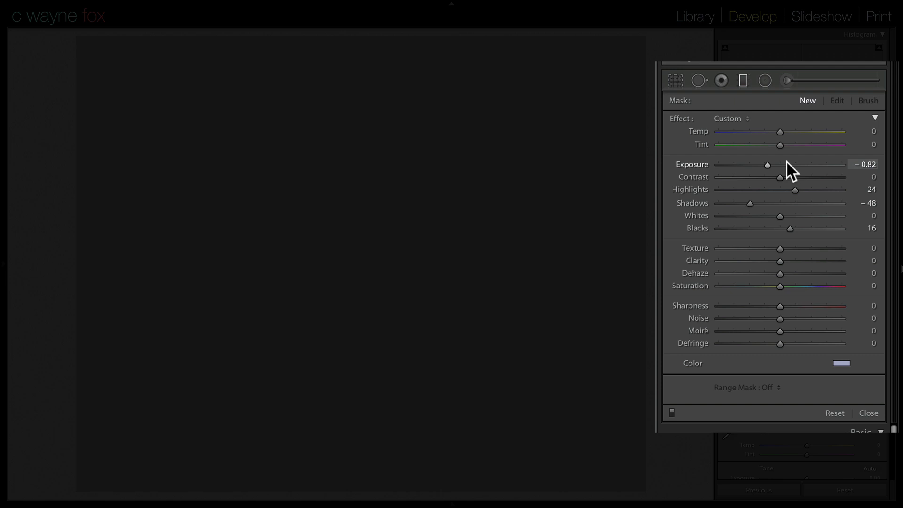
double_click(679, 117)
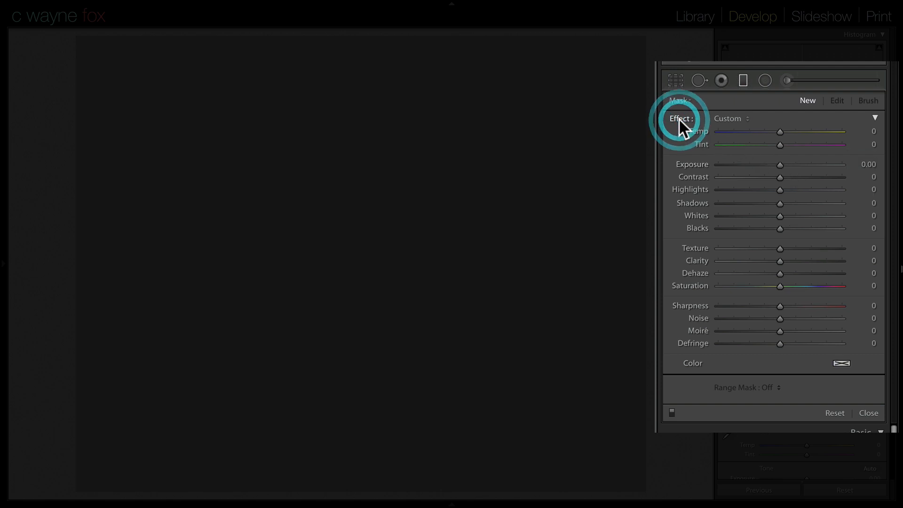
Set the filter's Contrast to −38, Highlights to 20 and Shadows to 22.
left_click(757, 177)
left_click_drag(780, 190, 792, 189)
left_click(794, 203)
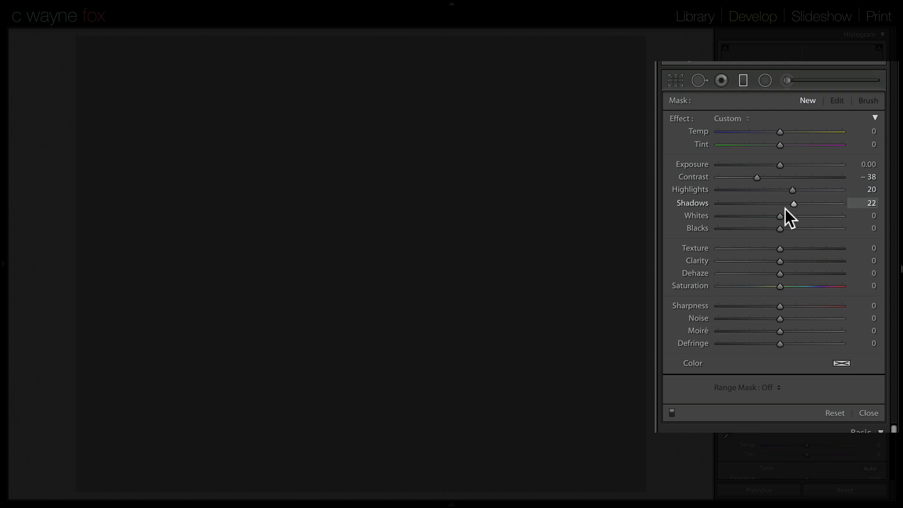
Reset the filter's Shadows, Contrast and Highlights individually to zero.
double_click(693, 202)
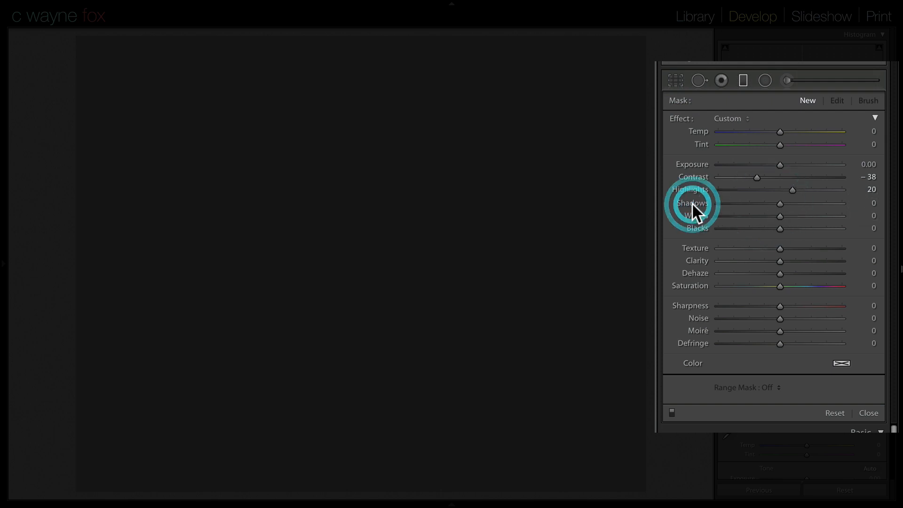
double_click(757, 177)
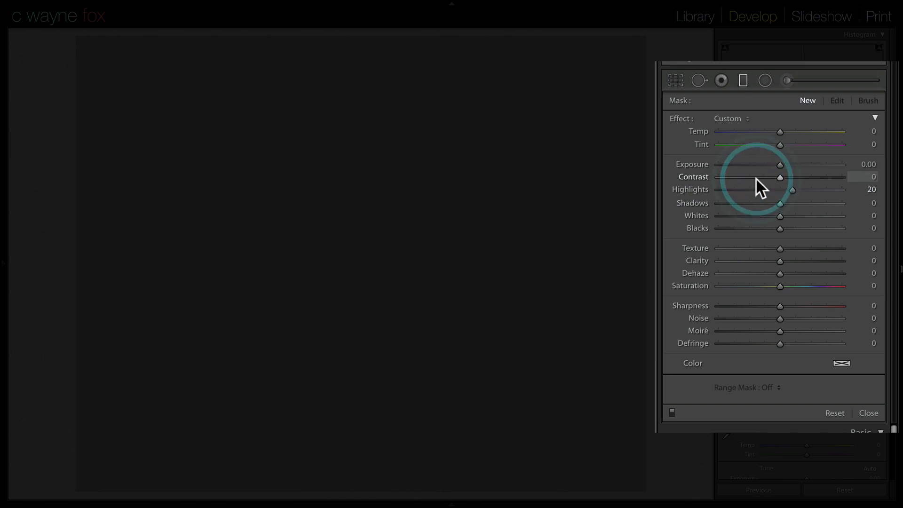
double_click(792, 191)
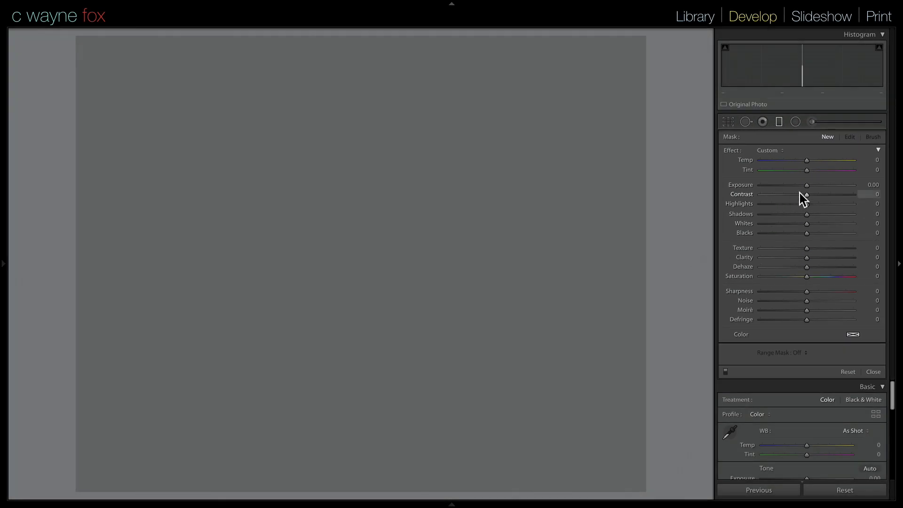
Raise the filter's Exposure to 1.13 and reset it to zero.
left_click_drag(807, 185, 819, 186)
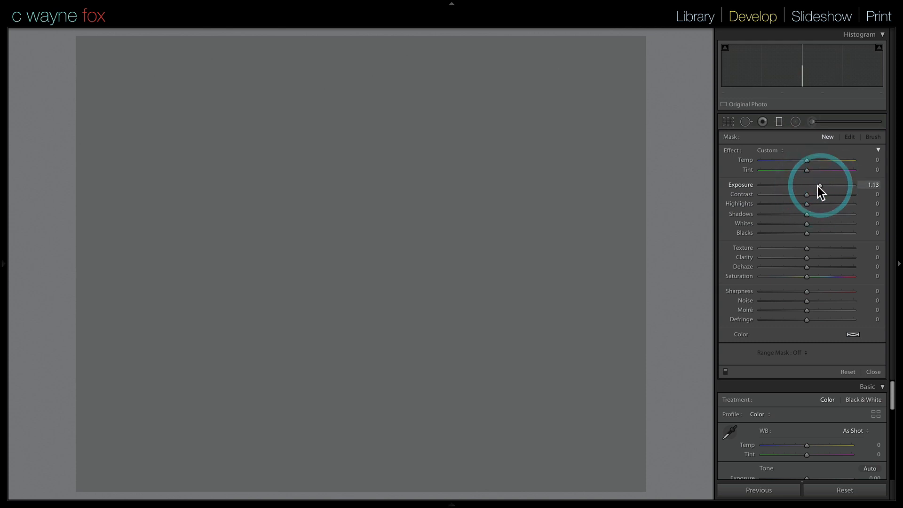
left_click(820, 187)
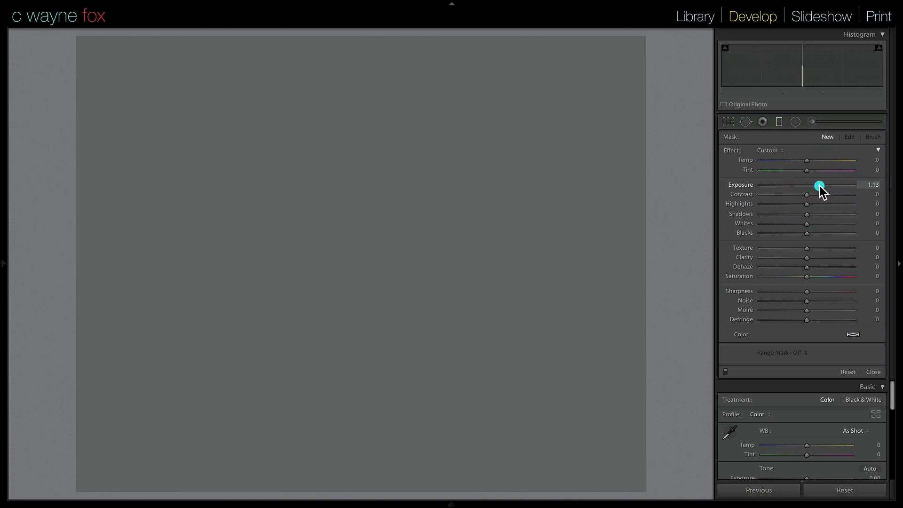
double_click(820, 185)
Draw a graduated filter downward across the upper part of the image and cycle its mask overlay colours back to green.
left_click_drag(359, 115, 358, 185)
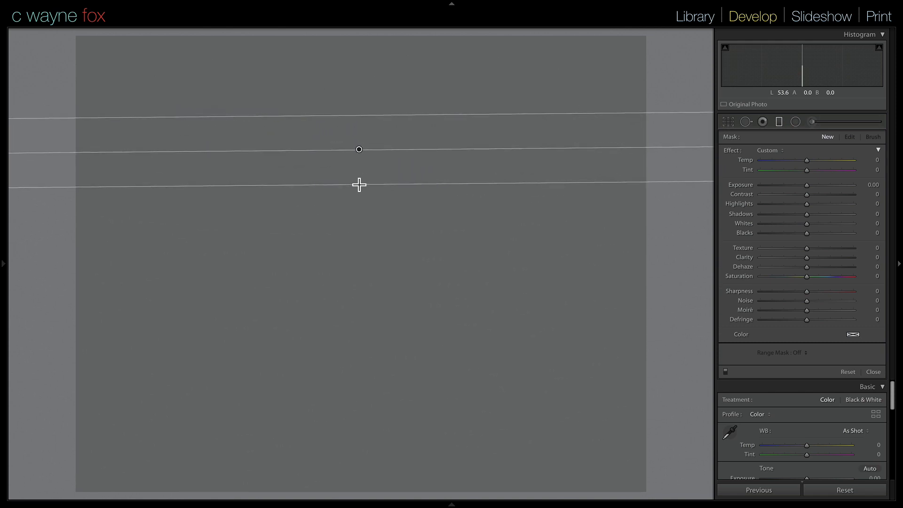
left_click_drag(359, 184, 359, 197)
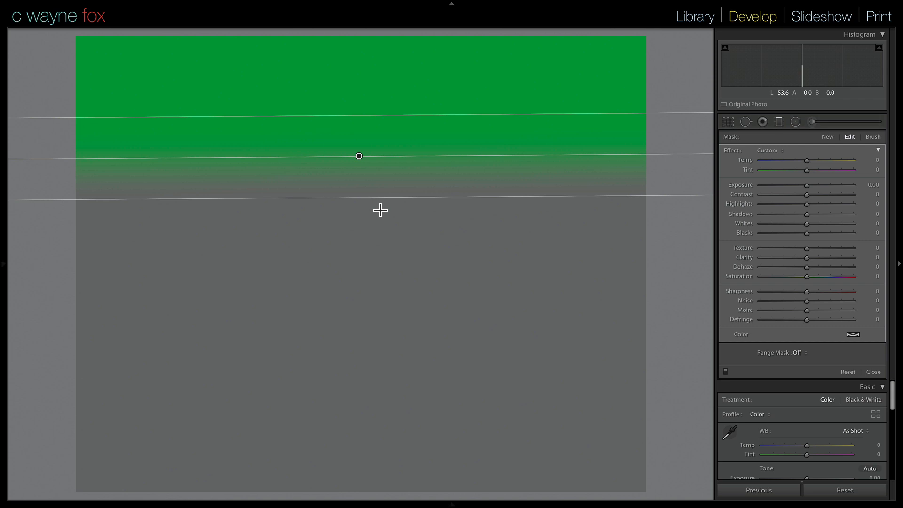
key("shift")
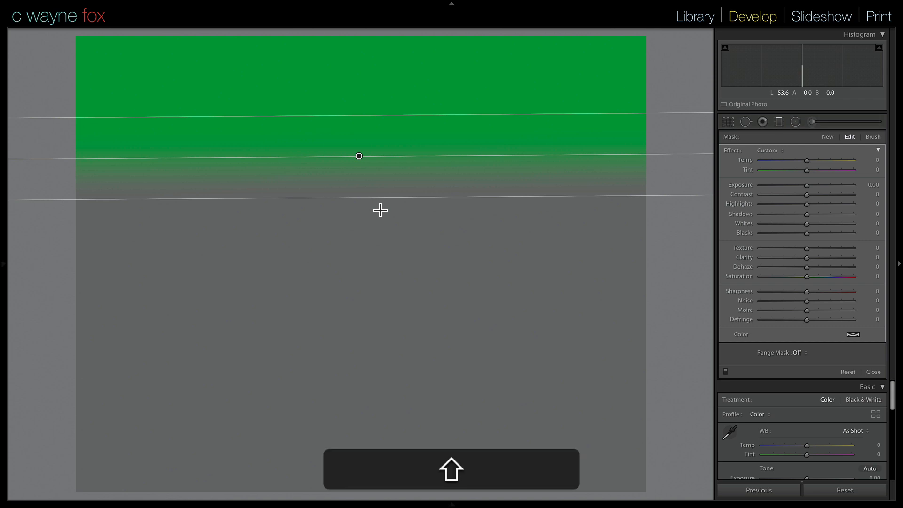
key("shift+o")
key("shift+o")
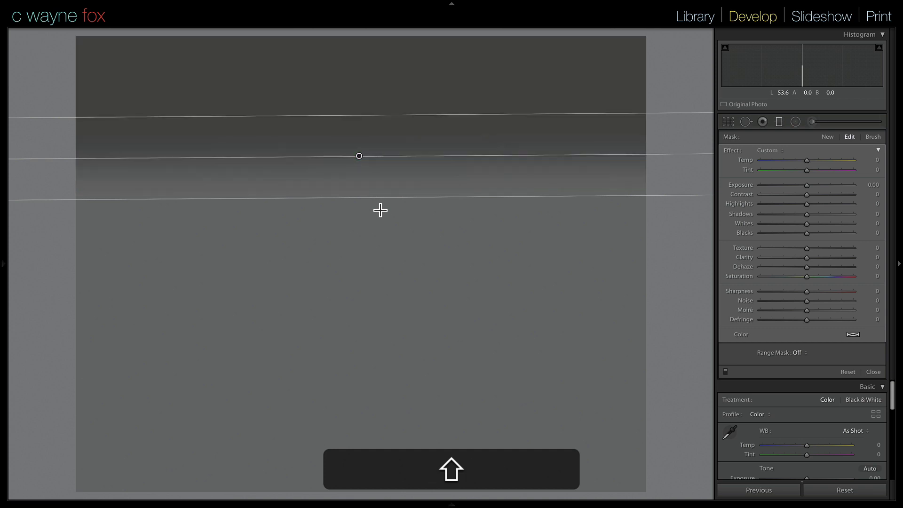
key("shift+o")
key("shift+o")
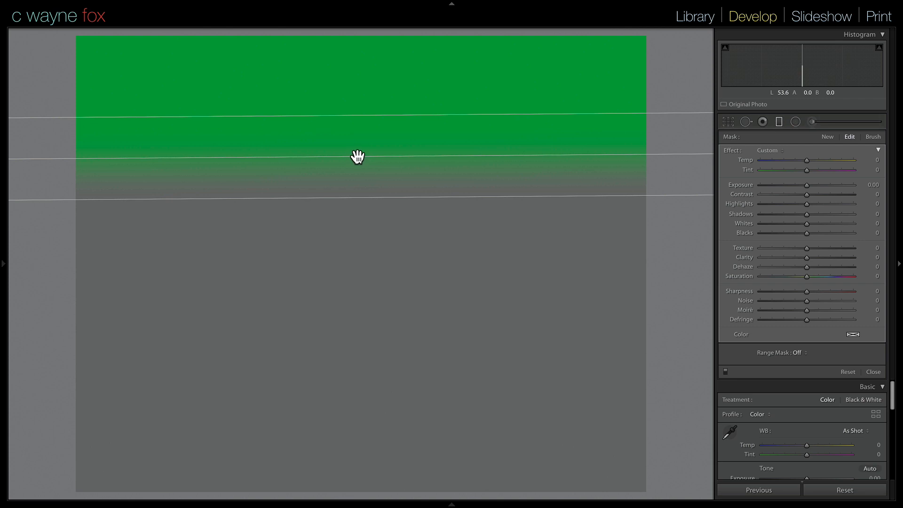
Move the graduated filter slightly down and rotate it a little about its centre line.
left_click_drag(359, 155, 357, 169)
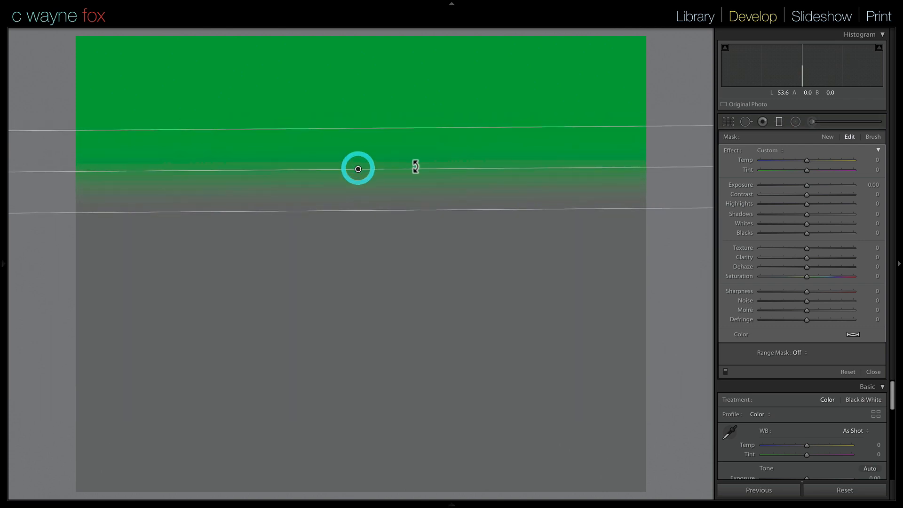
left_click_drag(417, 167, 420, 168)
mouse_move(621, 173)
left_mouse_down()
mouse_move(621, 181)
mouse_move(621, 151)
mouse_move(620, 168)
left_mouse_up()
left_click(488, 149)
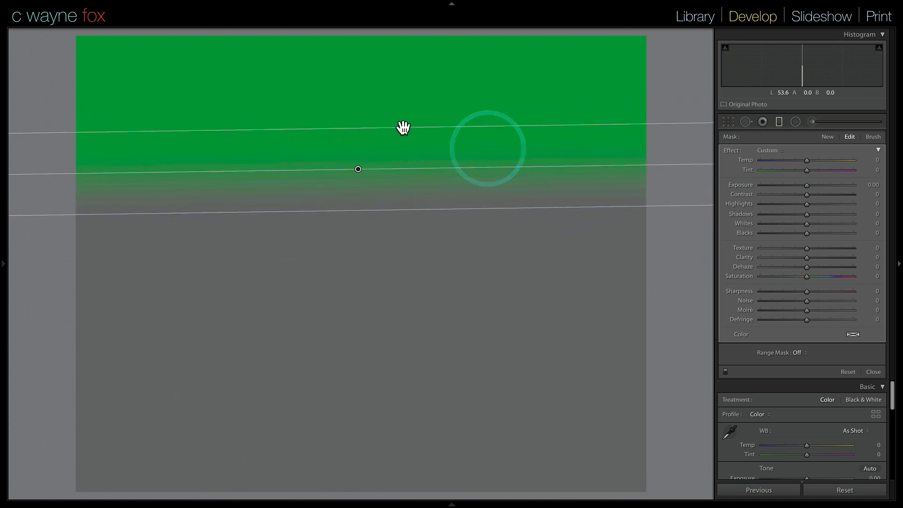
Adjust the gradient's upper and lower boundaries separately to change its transition width, and move the whole filter up.
left_click_drag(404, 127, 400, 106)
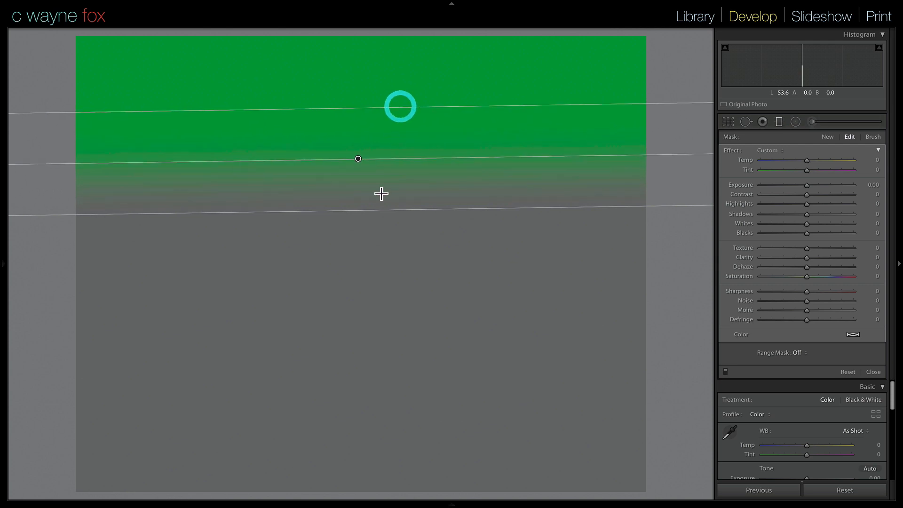
left_click_drag(379, 208, 389, 260)
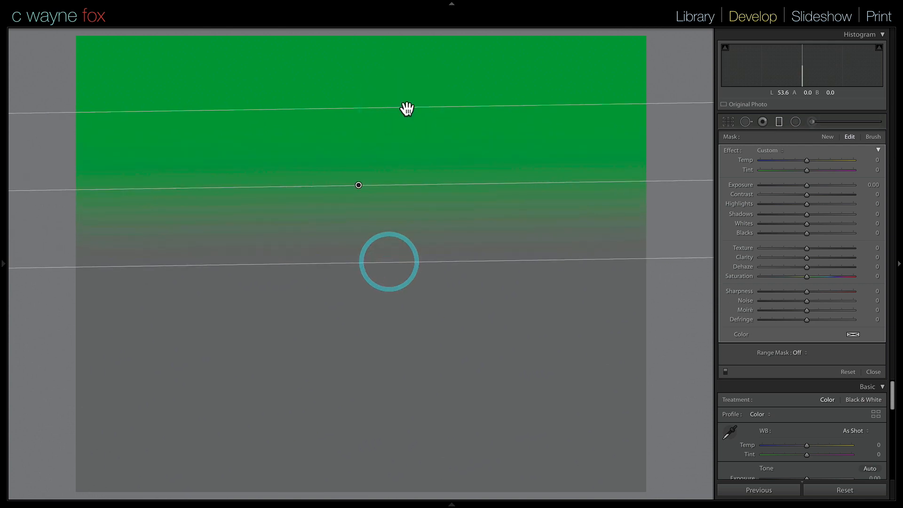
left_click_drag(407, 108, 406, 133)
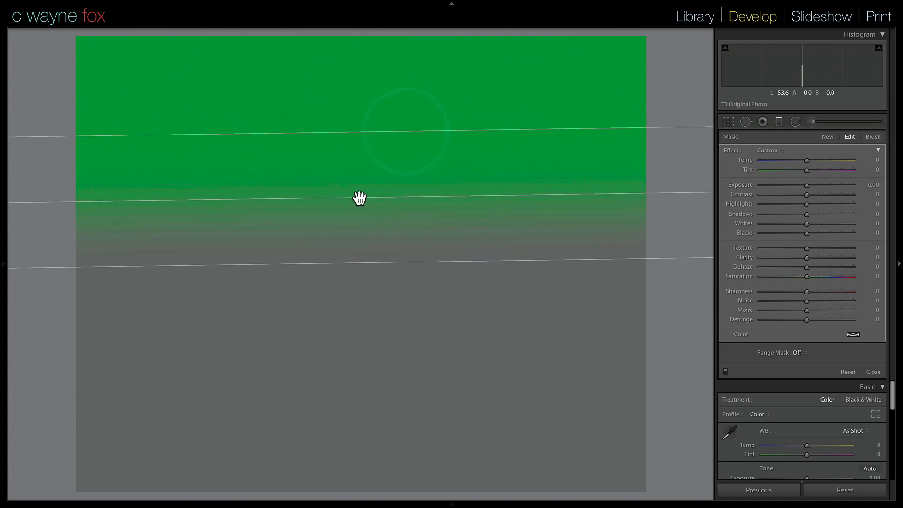
left_click_drag(359, 197, 359, 144)
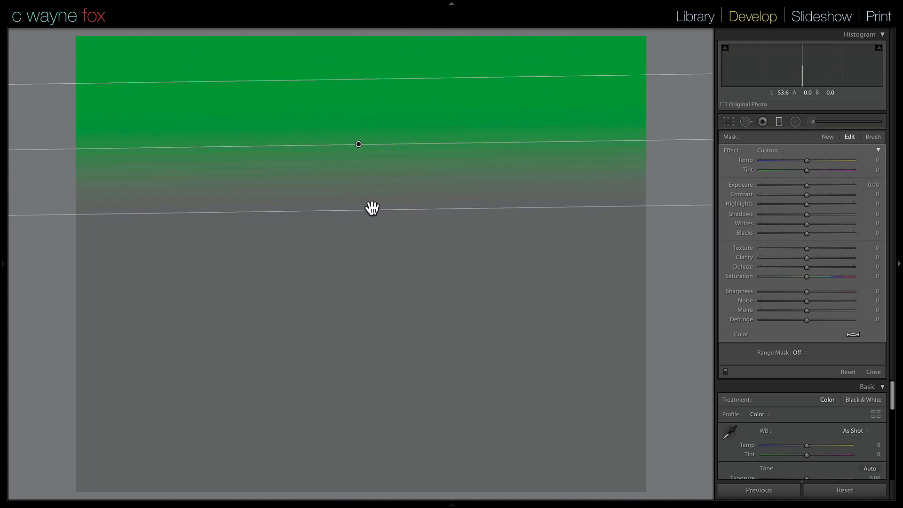
Widen the gradient symmetrically about its fixed centre line and delete the filter.
key("alt")
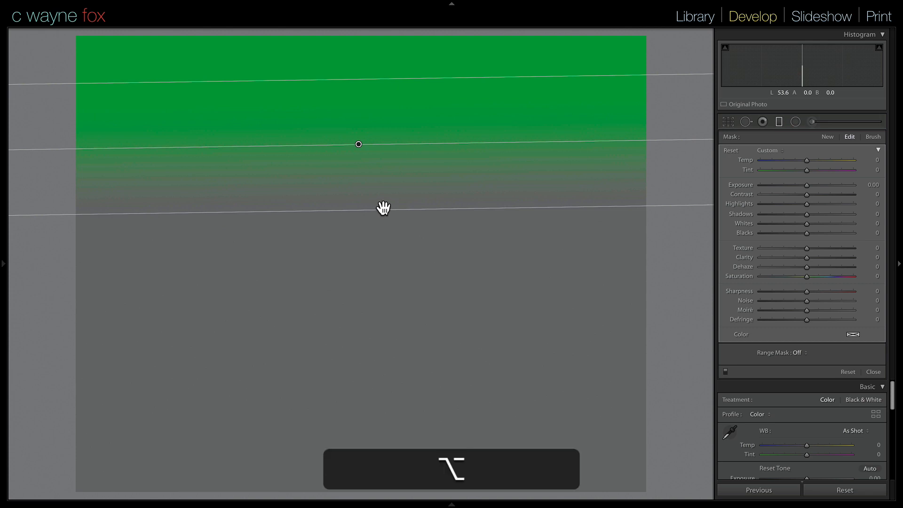
left_click_drag(383, 208, 361, 232)
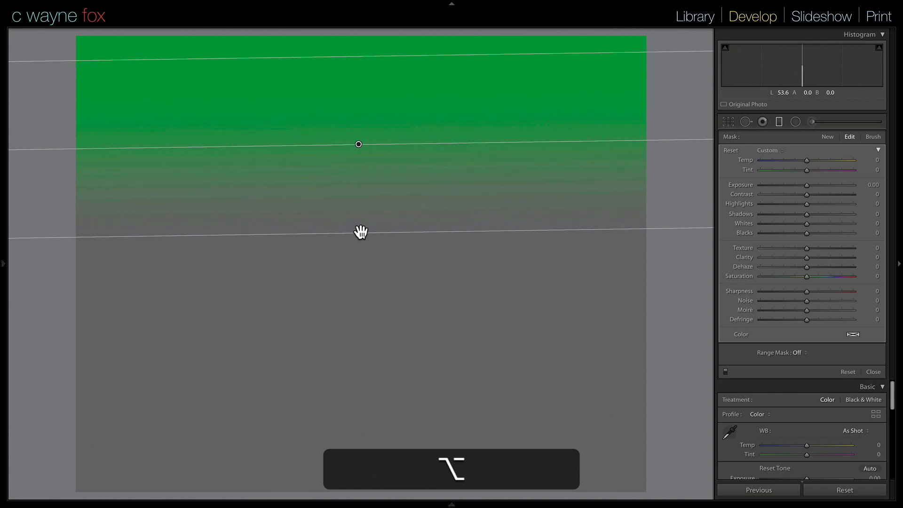
key("BackSpace")
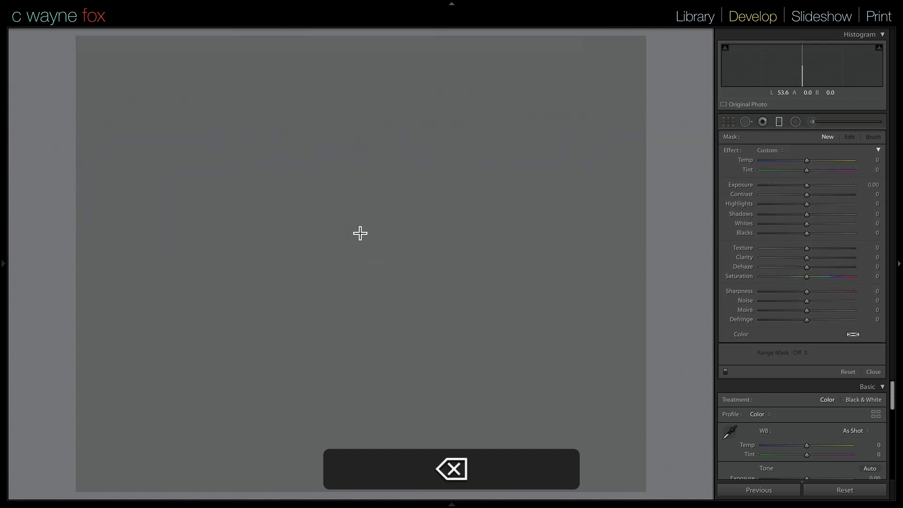
Draw three test gradients in the upper half, including level ones expanding from their centre, and delete each one.
left_click_drag(366, 123, 367, 238)
key("BackSpace")
mouse_move(365, 126)
left_mouse_down()
mouse_move(367, 189)
mouse_move(365, 151)
mouse_move(365, 162)
left_mouse_up()
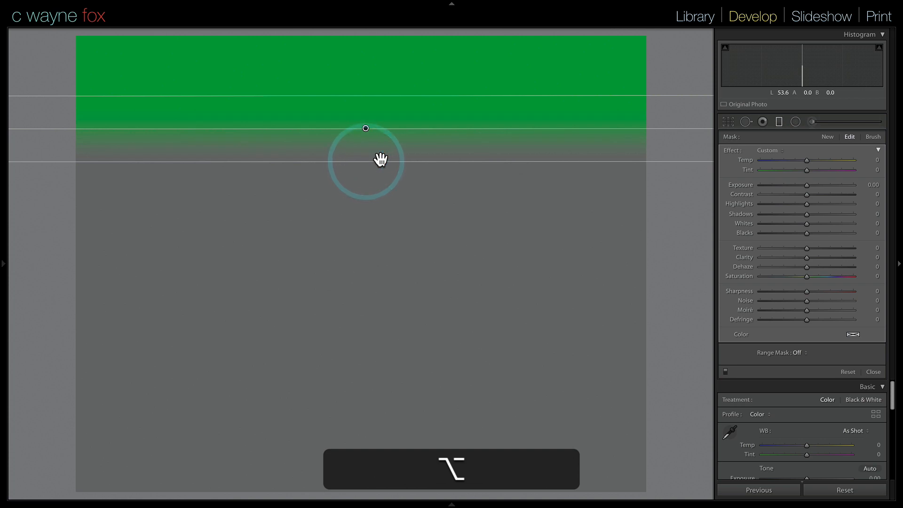
key("BackSpace")
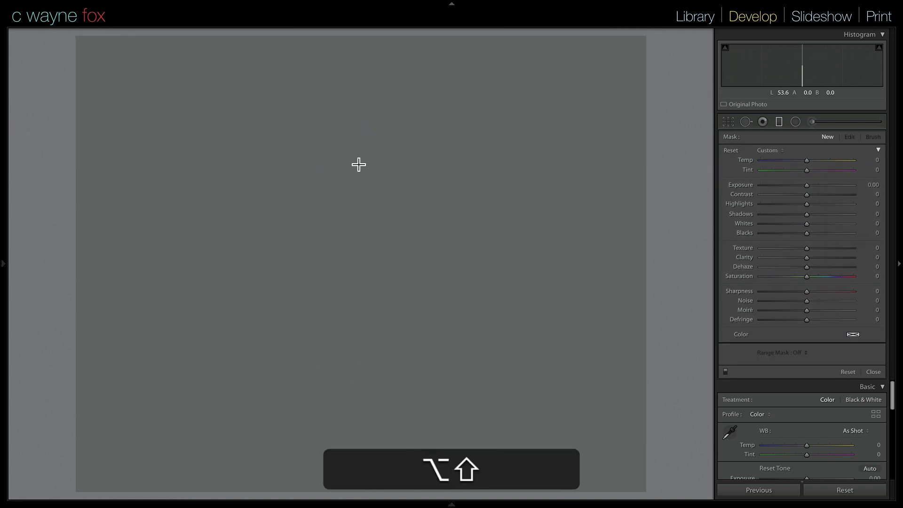
left_click_drag(358, 164, 359, 230)
key("Delete")
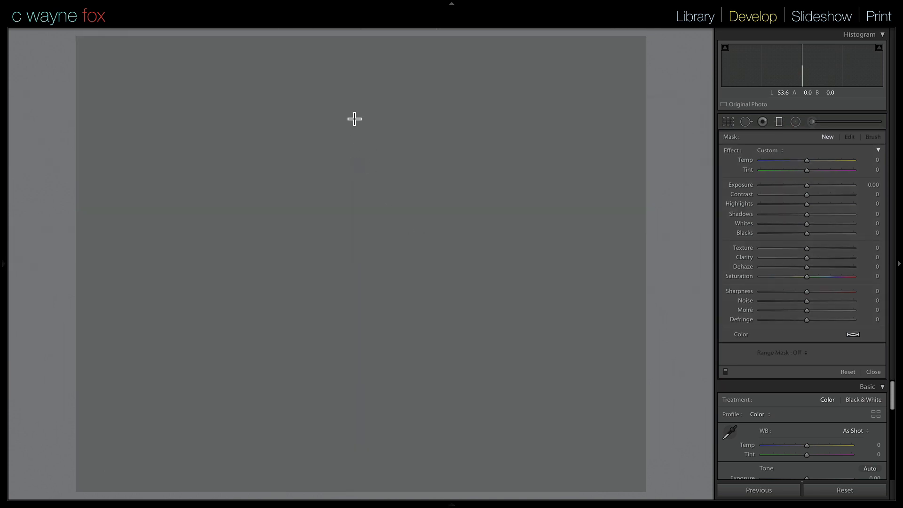
Draw a graduated filter across the image's upper part, extend it upward, and set Exposure −0.79, Shadows 21 and Whites −26.
left_click_drag(355, 119, 356, 199)
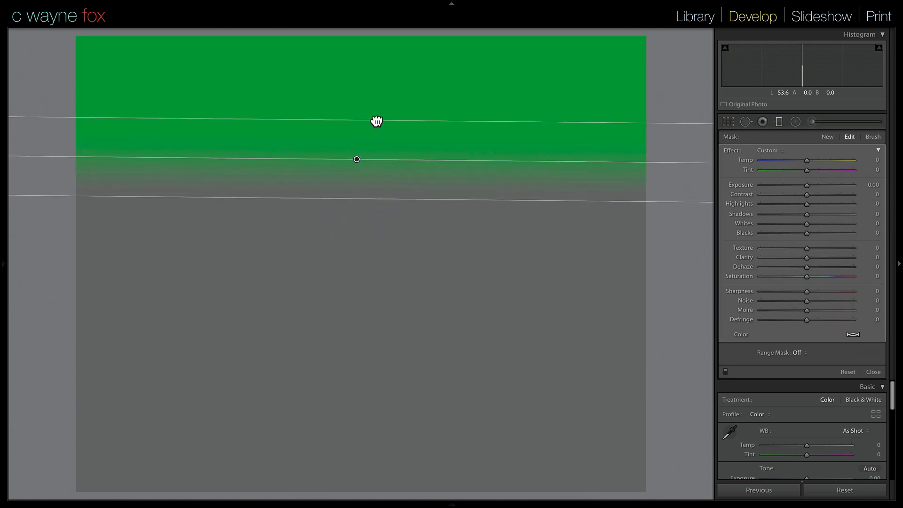
left_click_drag(377, 121, 378, 70)
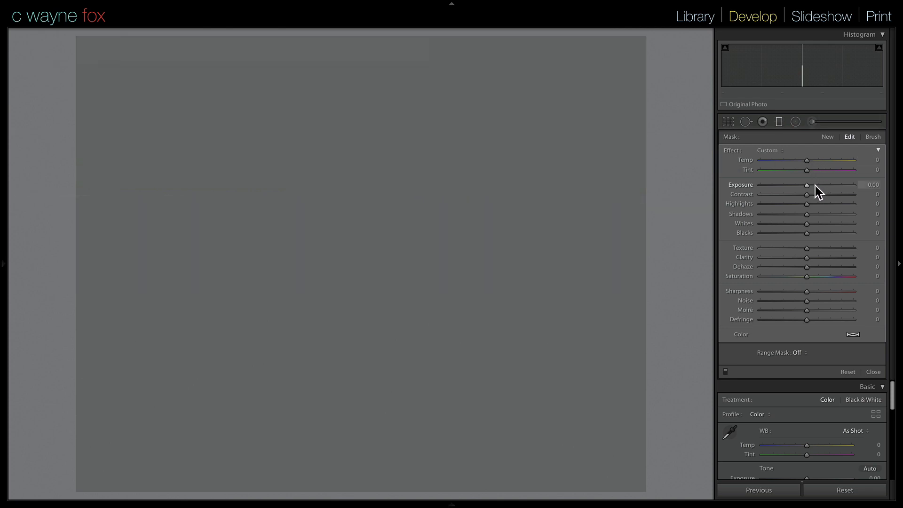
left_click_drag(808, 185, 817, 215)
left_click(795, 225)
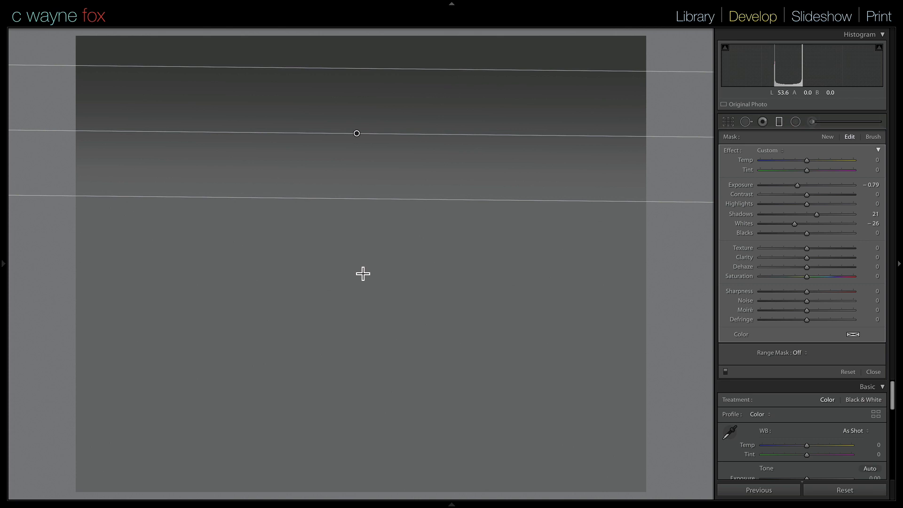
Draw a second graduated filter across the lower image with the same settings, delete it, and reselect the upper filter.
left_click_drag(362, 273, 365, 376)
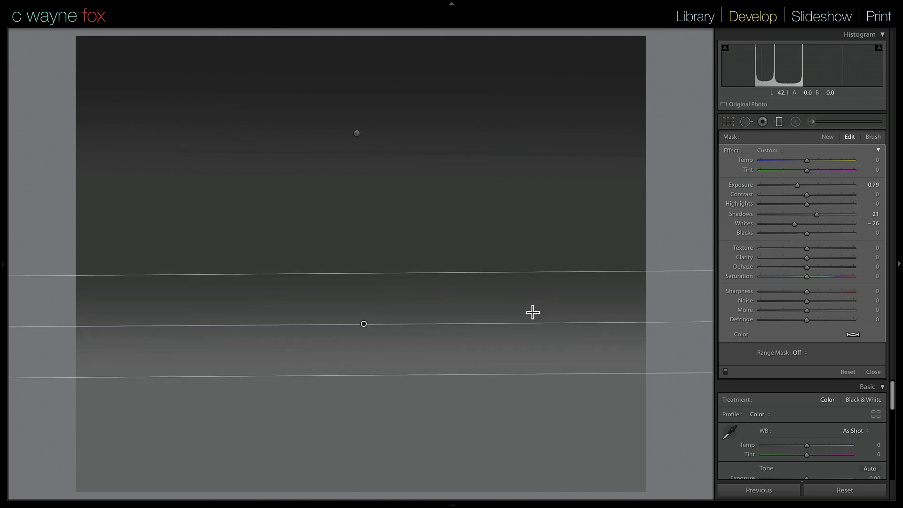
key("Delete")
left_click(356, 133)
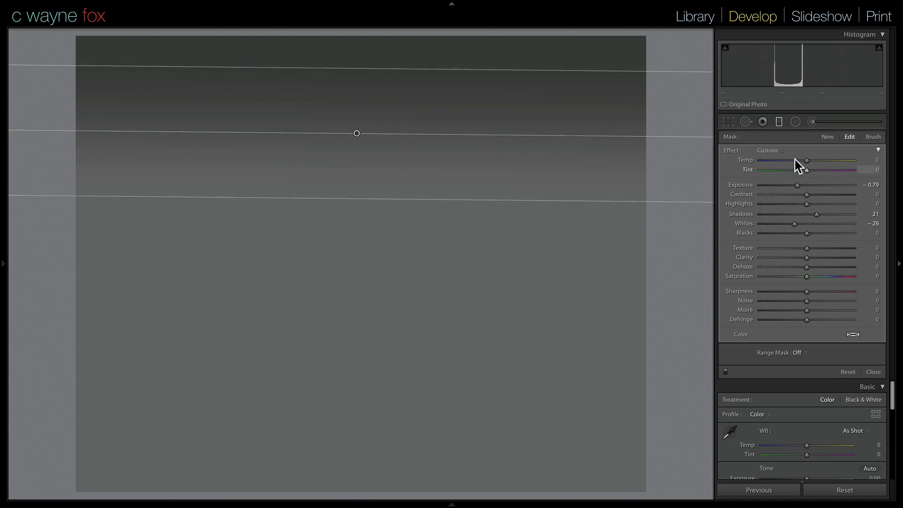
Create a new graduated filter with zeroed settings across the lower part of the image, and reselect the upper filter.
left_click(828, 137)
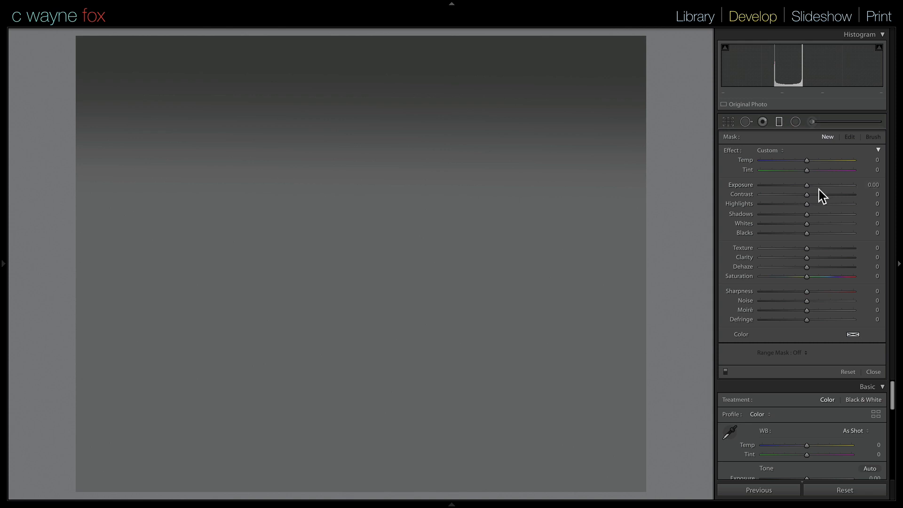
left_click_drag(378, 291, 381, 373)
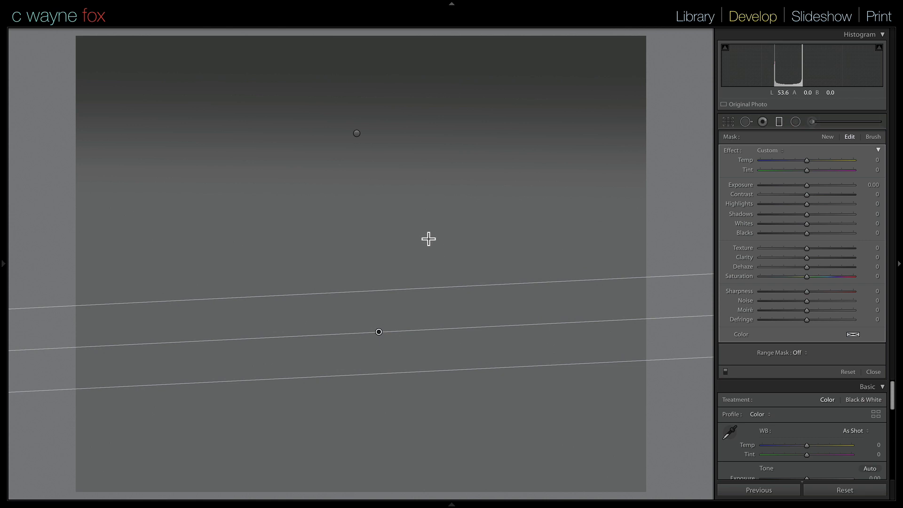
left_click(356, 134)
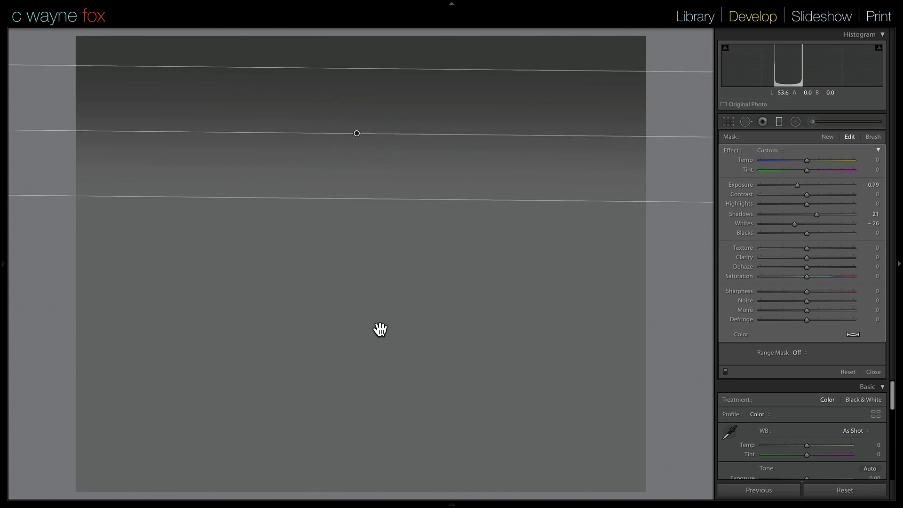
Select the zeroed graduated filter across the lower part of the image and delete it.
left_click(379, 332)
left_click(357, 134)
mouse_move(378, 332)
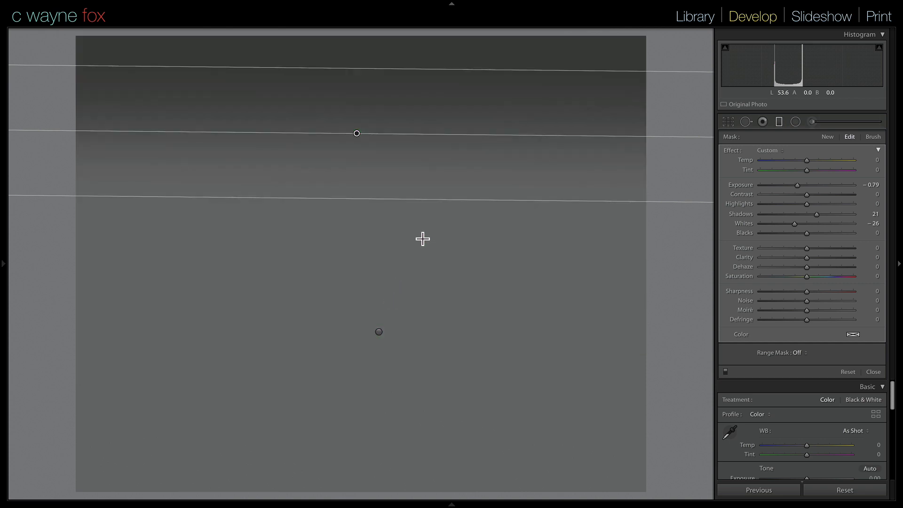
left_click(379, 332)
key("Delete")
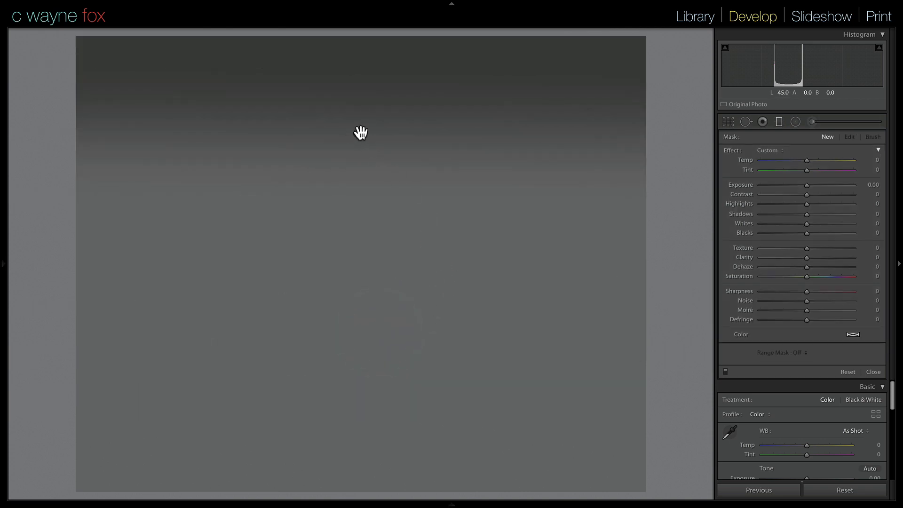
Move the remaining upper graduated filter slightly down and duplicate it in place.
left_click(359, 134)
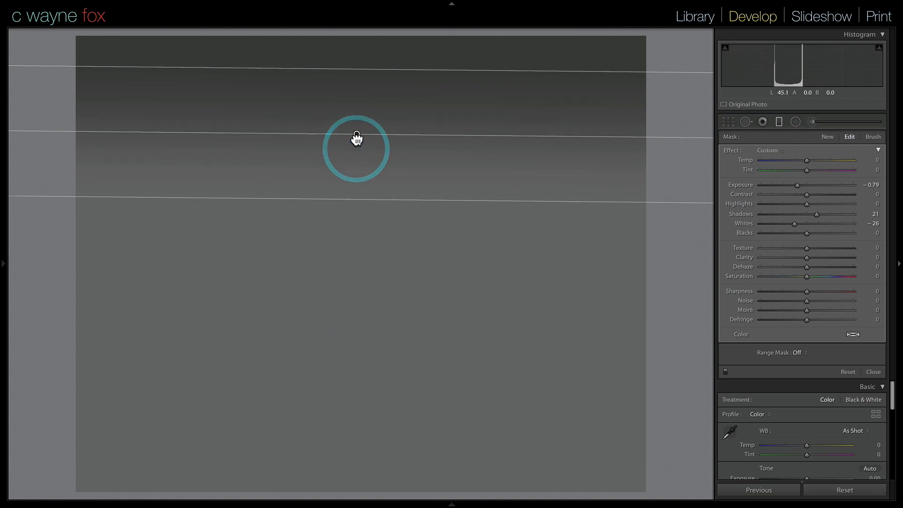
left_click_drag(357, 138, 357, 151)
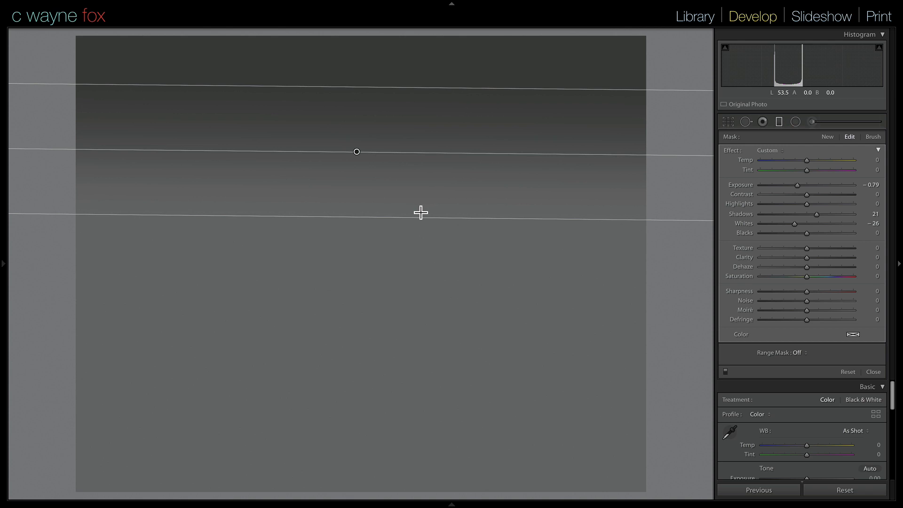
right_click(356, 151)
left_click(371, 155)
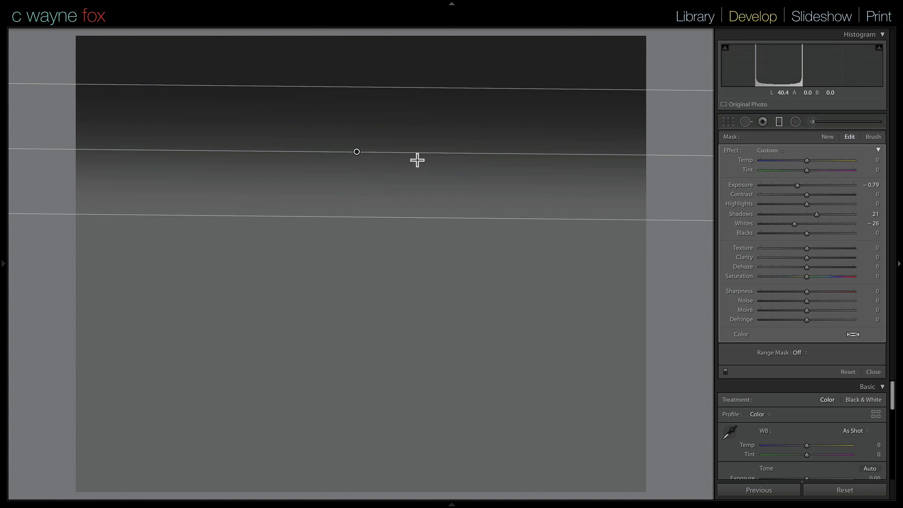
Nudge the duplicated filter, and delete both it and the original filter beneath it.
mouse_move(357, 152)
left_mouse_down()
mouse_move(360, 164)
mouse_move(356, 152)
left_mouse_up()
left_click(357, 151)
left_click(361, 162)
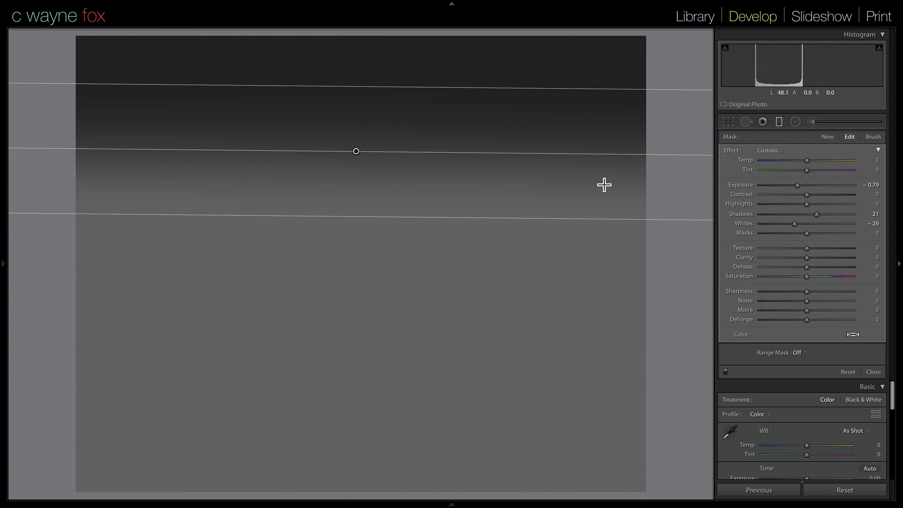
key("Delete")
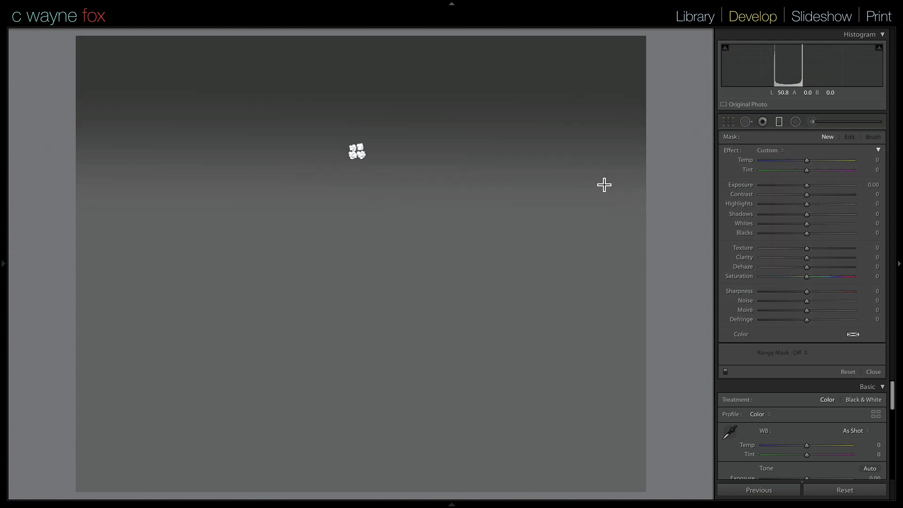
left_click(360, 151)
key("Delete")
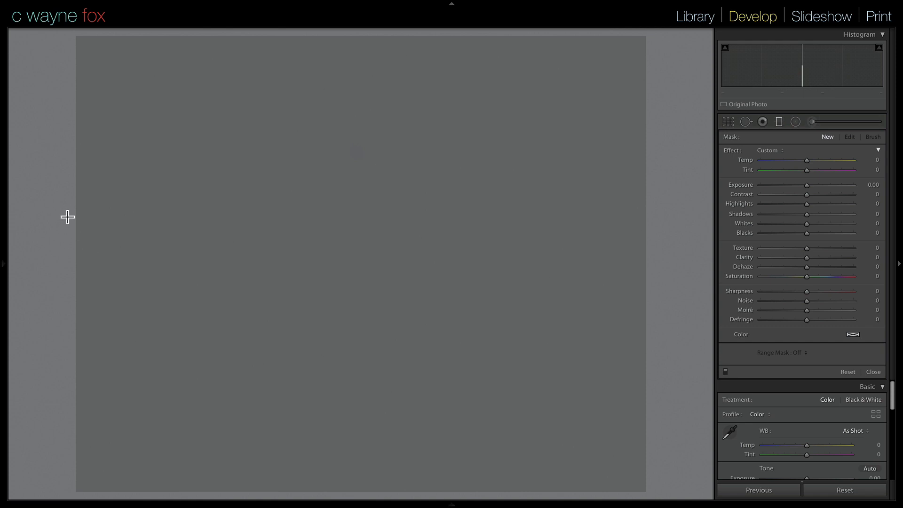
Draw a narrow vertical graduated filter just outside the image's left edge with Exposure −0.52, and delete it.
left_click_drag(68, 225, 56, 225)
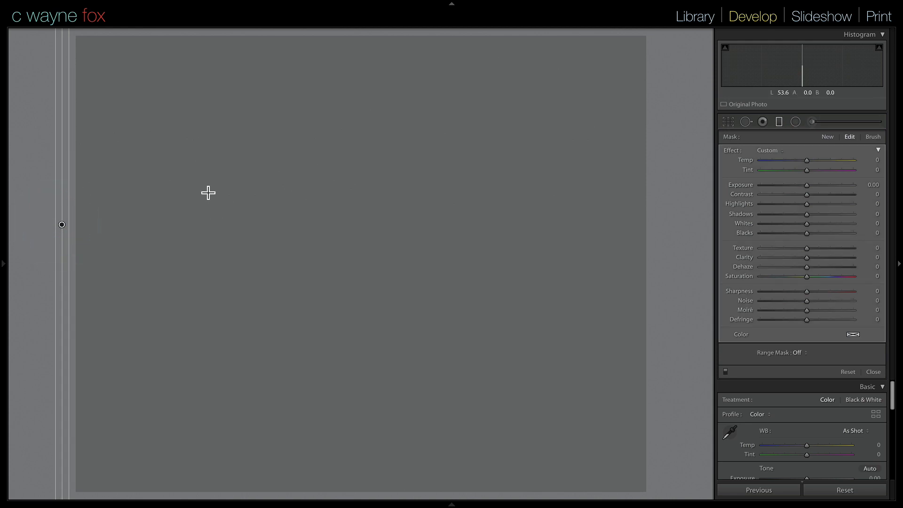
mouse_move(797, 181)
left_mouse_down()
mouse_move(818, 185)
mouse_move(800, 187)
left_mouse_up()
mouse_move(62, 225)
left_mouse_down()
mouse_move(215, 228)
mouse_move(172, 250)
mouse_move(217, 258)
mouse_move(182, 232)
mouse_move(57, 222)
left_mouse_up()
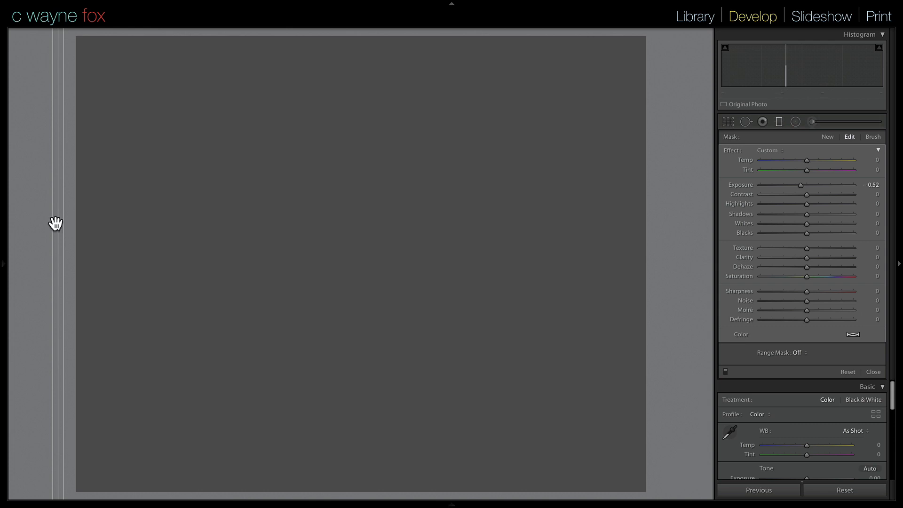
key("Delete")
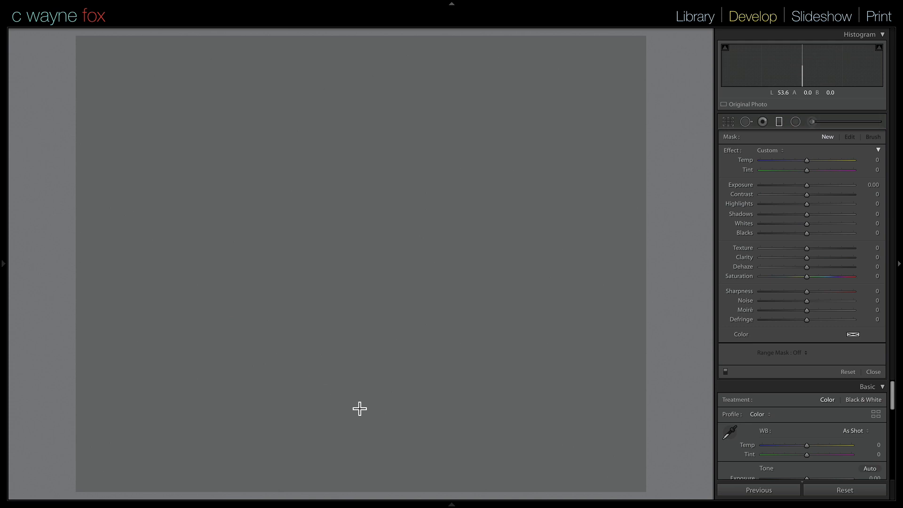
Show the toolbar below the image and review the Show Edit Pins options, leaving Auto selected.
key("t")
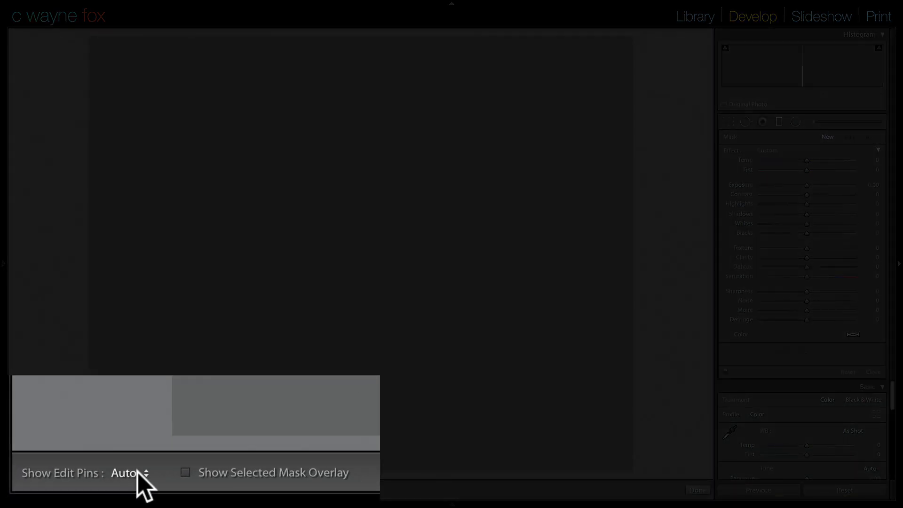
left_click(145, 472)
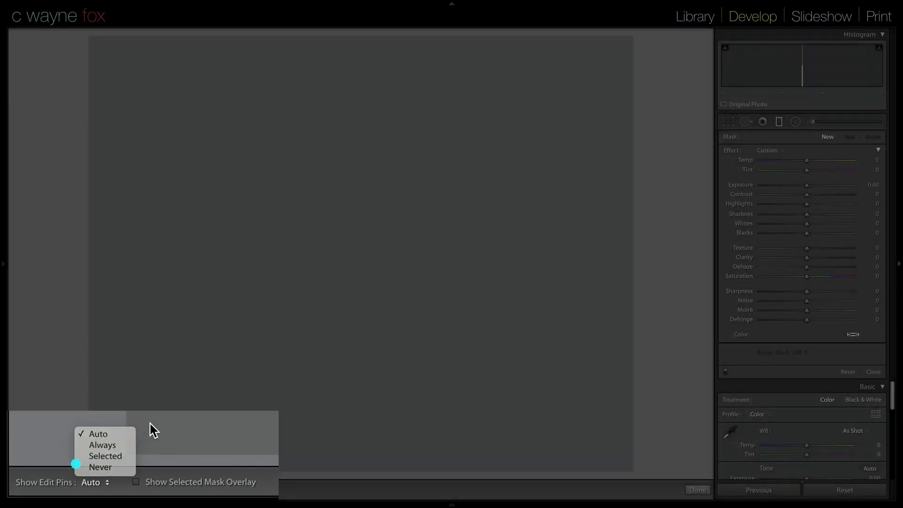
left_click(151, 424)
Draw a graduated filter across the image's upper half and toggle its edit pins through Never and Always, ending on Auto.
left_click_drag(360, 146, 359, 244)
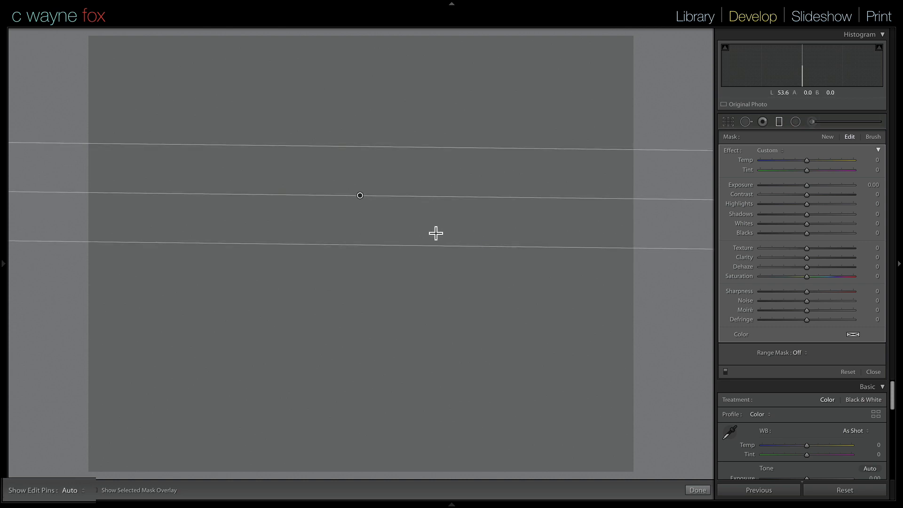
key("h")
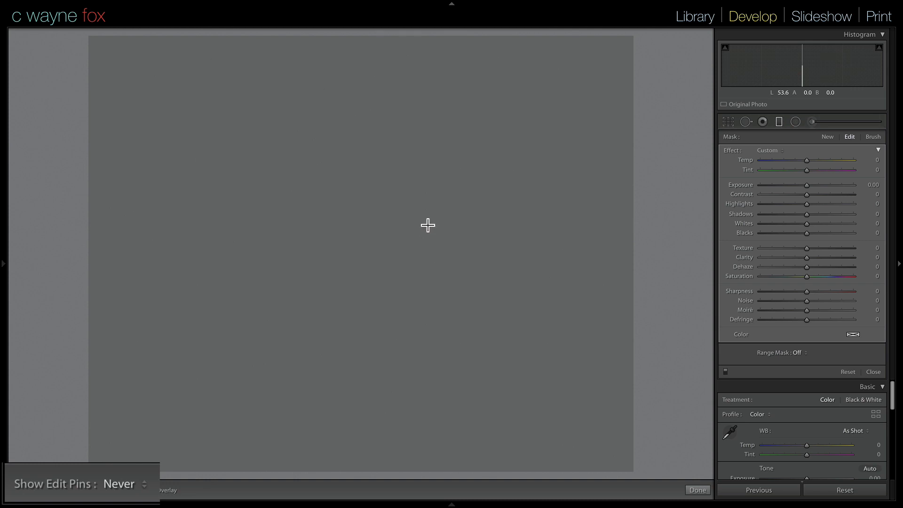
key("h")
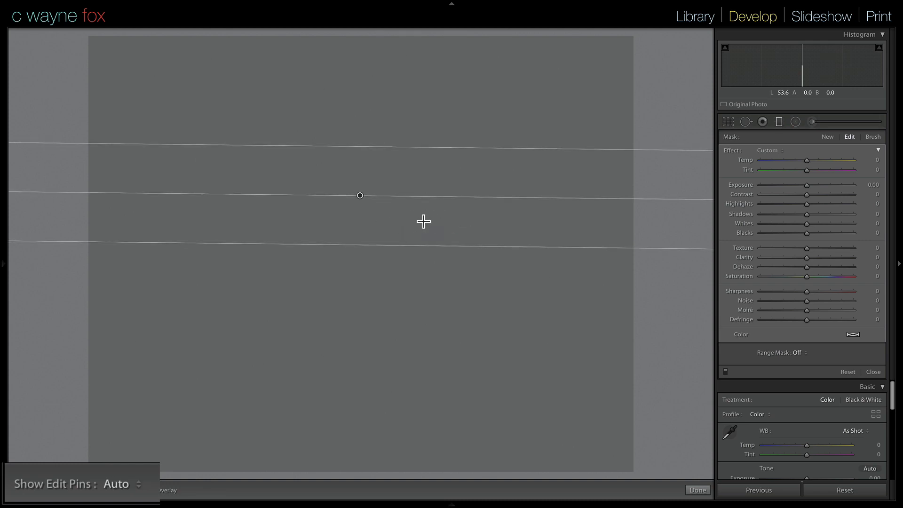
key("h")
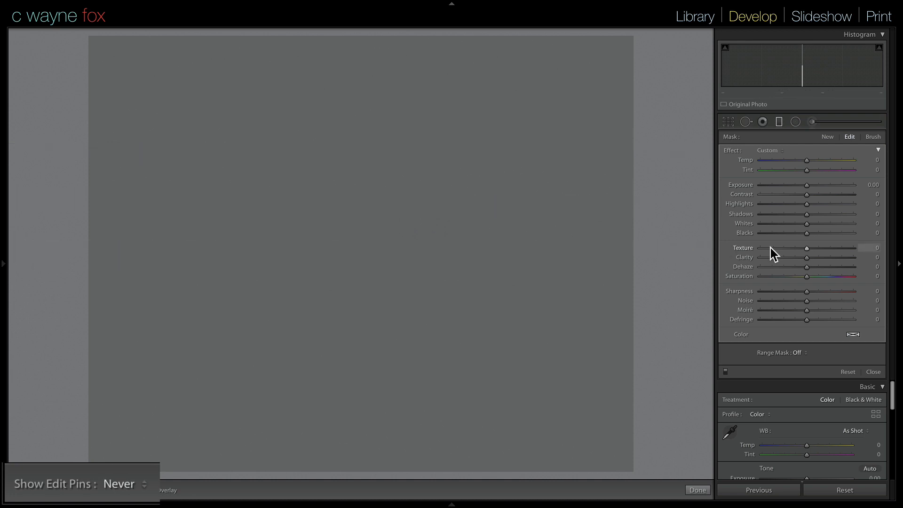
key("h")
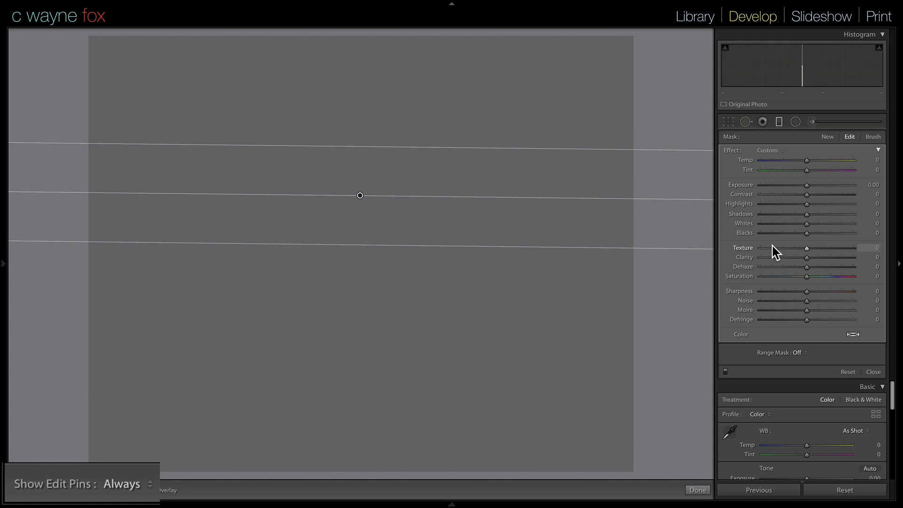
key("h")
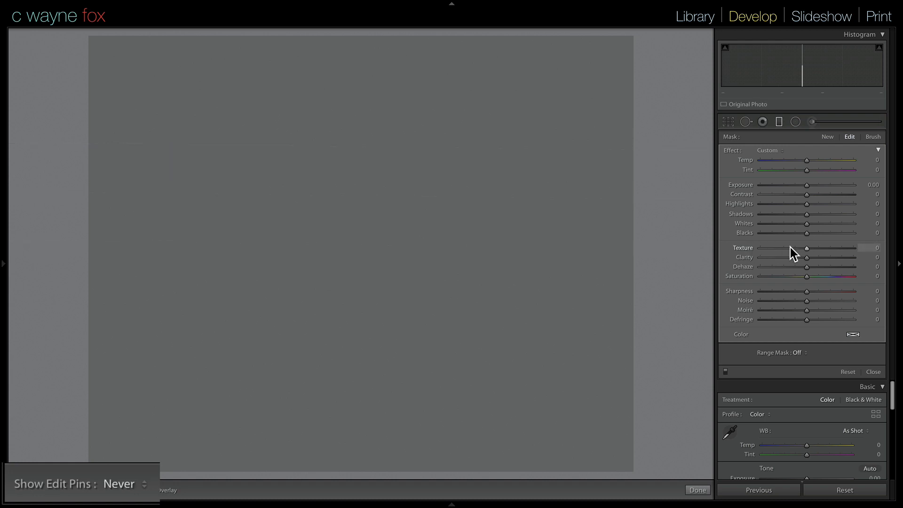
key("h")
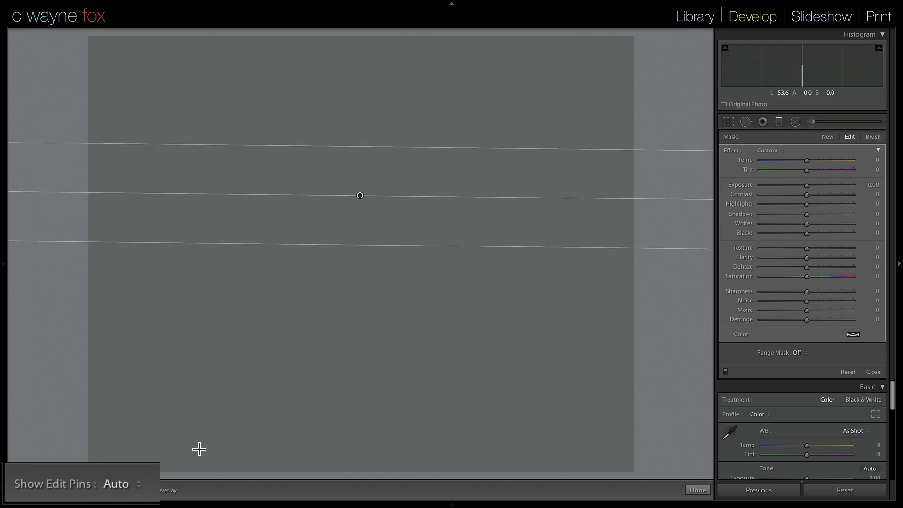
Draw a second graduated filter across the lower image, and switch Show Edit Pins to Selected and back to Auto.
left_click_drag(343, 322, 343, 387)
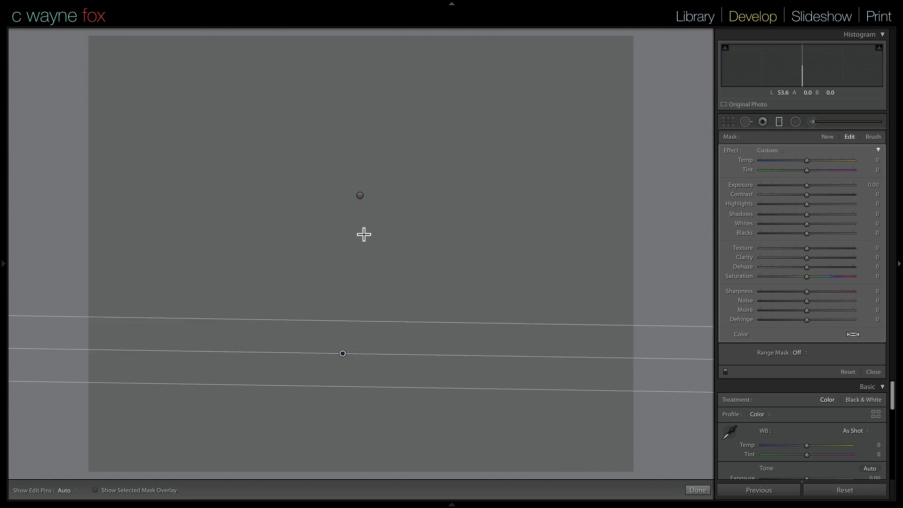
left_click(74, 492)
left_click(80, 473)
left_click(85, 491)
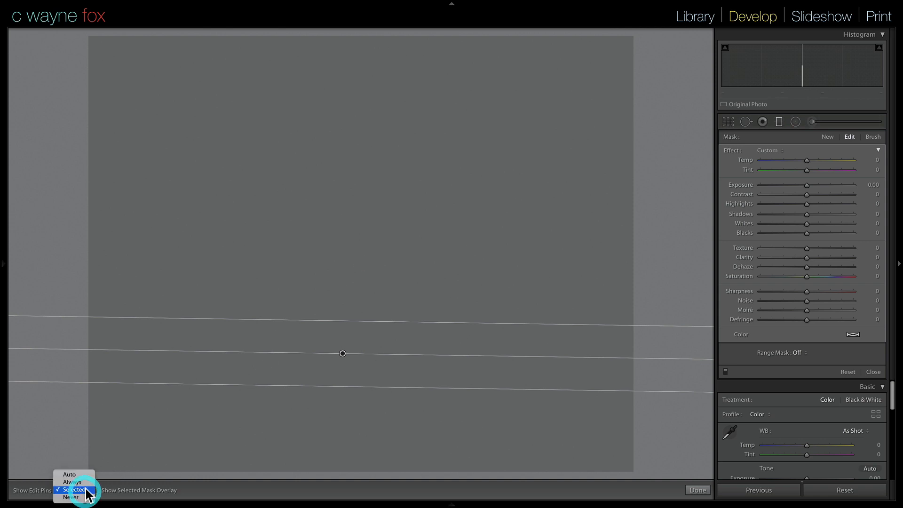
left_click(86, 476)
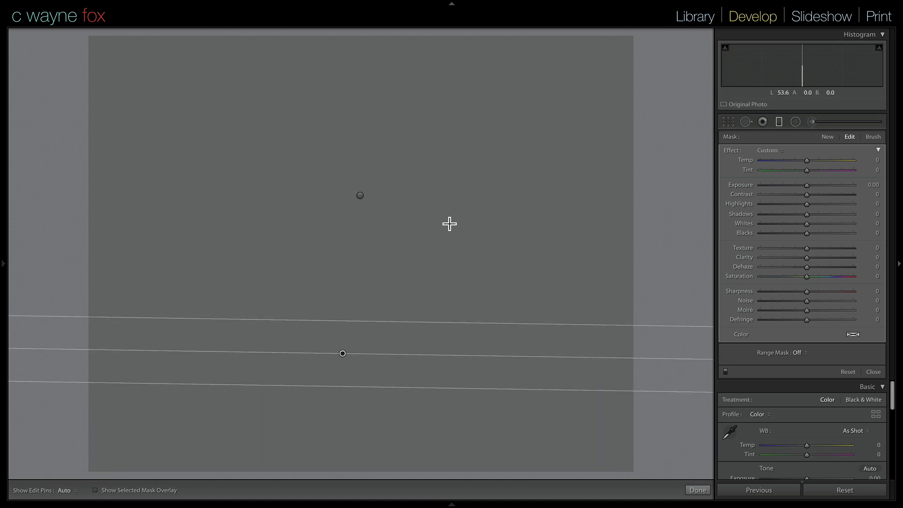
key("h")
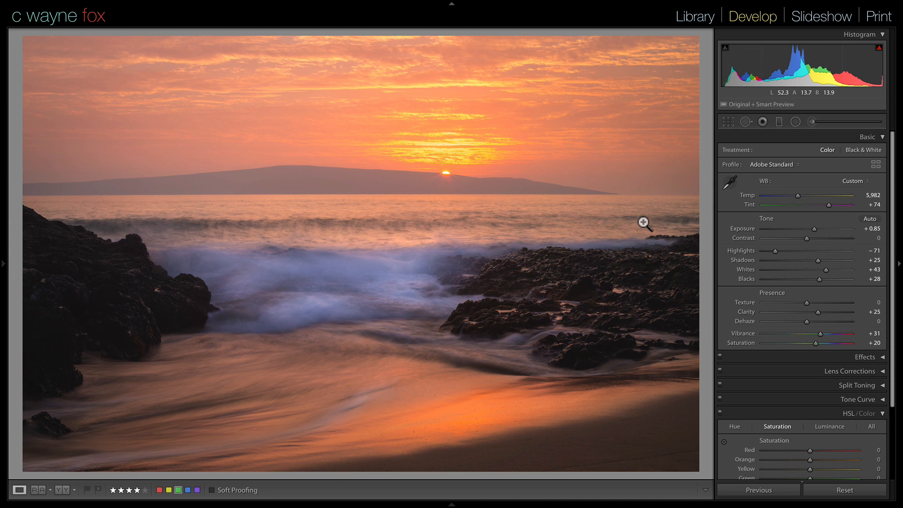
On the sunset photo, draw a level graduated filter from the sky to just below the horizon with a green mask overlay shown.
key("m")
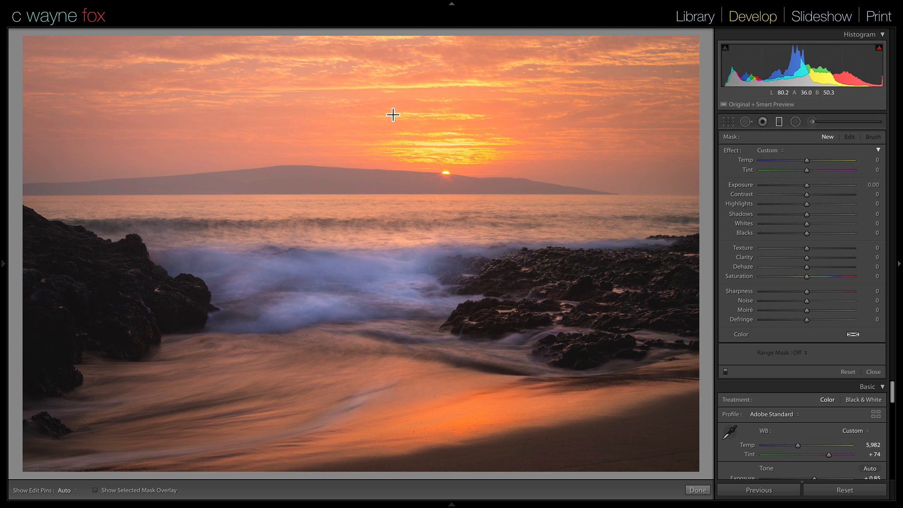
key("o")
left_click_drag(385, 84, 391, 211)
key("shift")
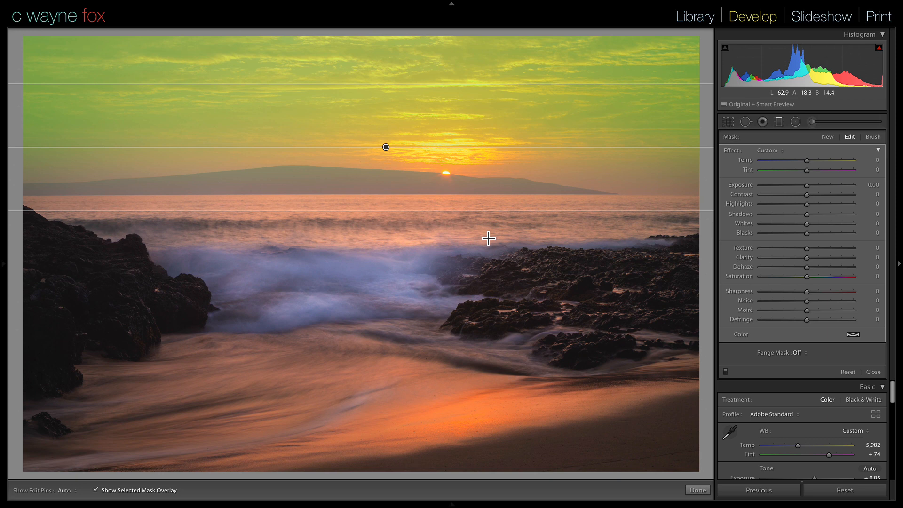
Toggle the mask overlay off and set the sky filter's Exposure to −0.49 and Shadows to −50.
key("o")
key("o")
key("o")
key("o")
key("o")
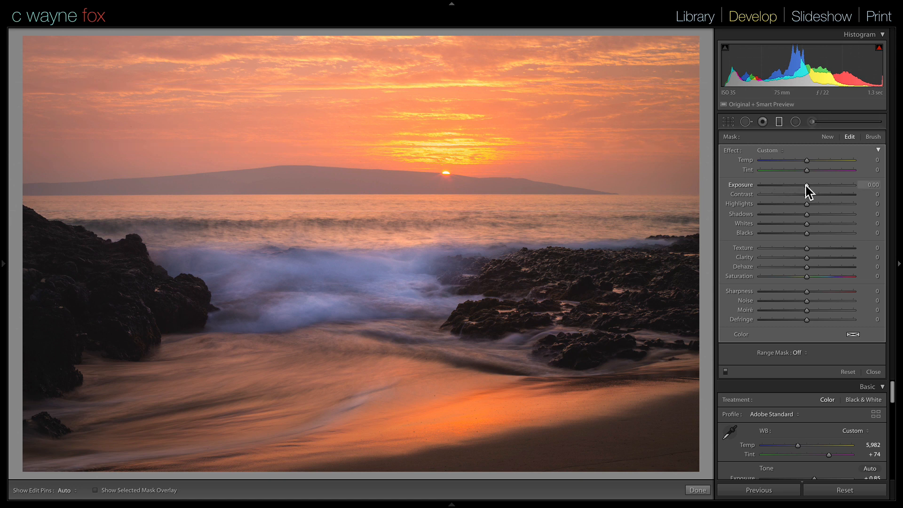
left_click_drag(806, 185, 784, 215)
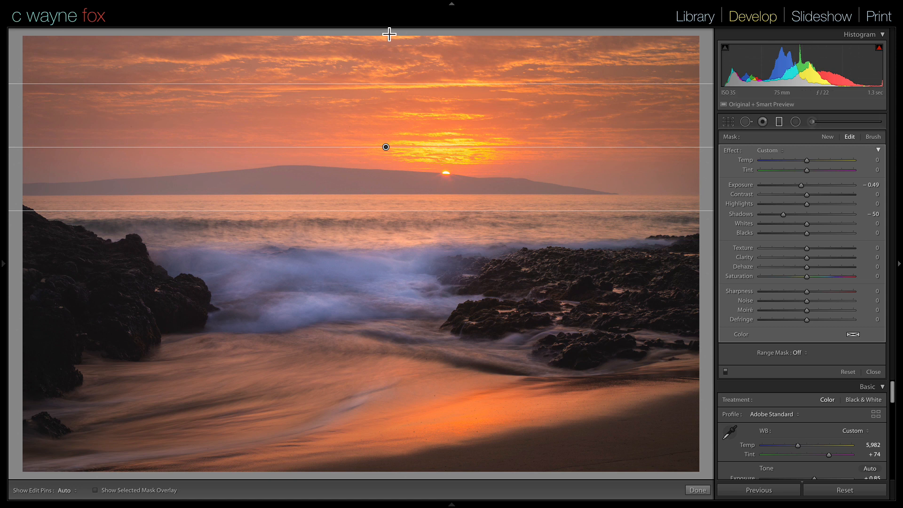
Layer a second level filter over the upper sky above the slightly lowered first one, and compare the photo with filters off and on.
left_click_drag(389, 35, 390, 149)
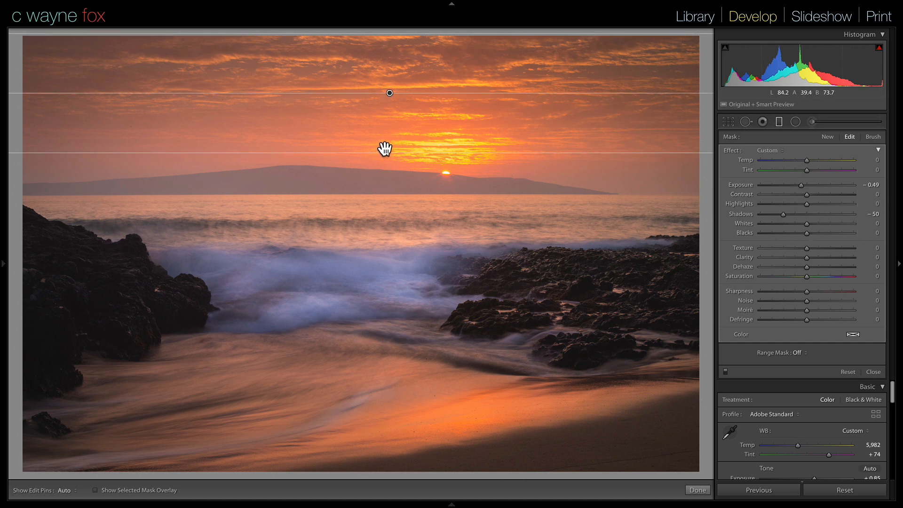
left_click_drag(384, 148, 406, 207)
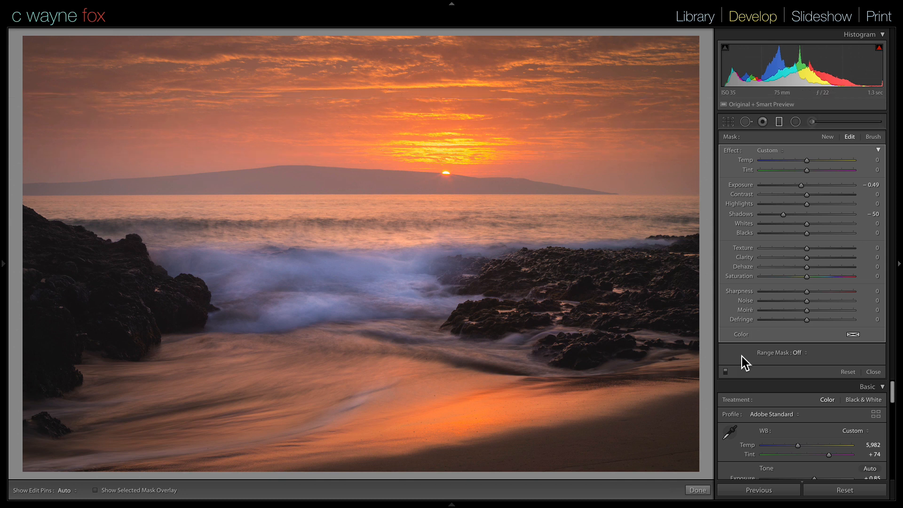
left_click(726, 372)
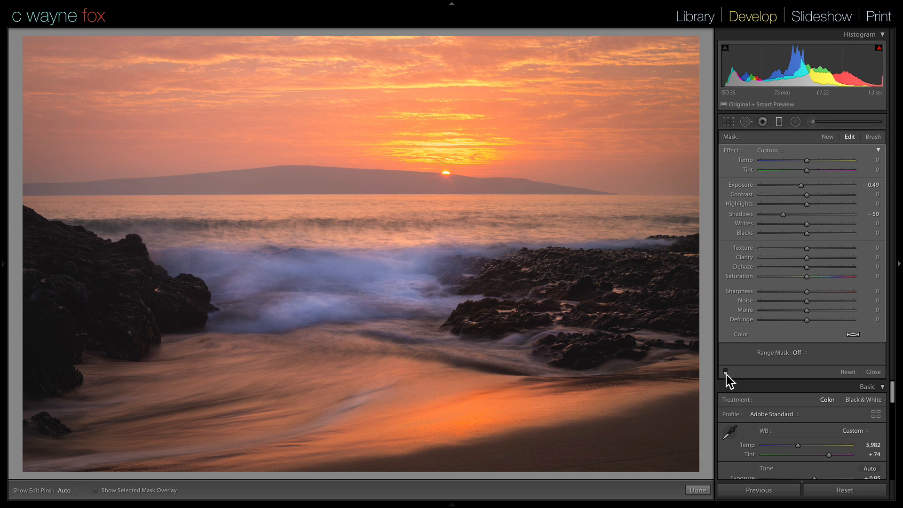
left_click(725, 371)
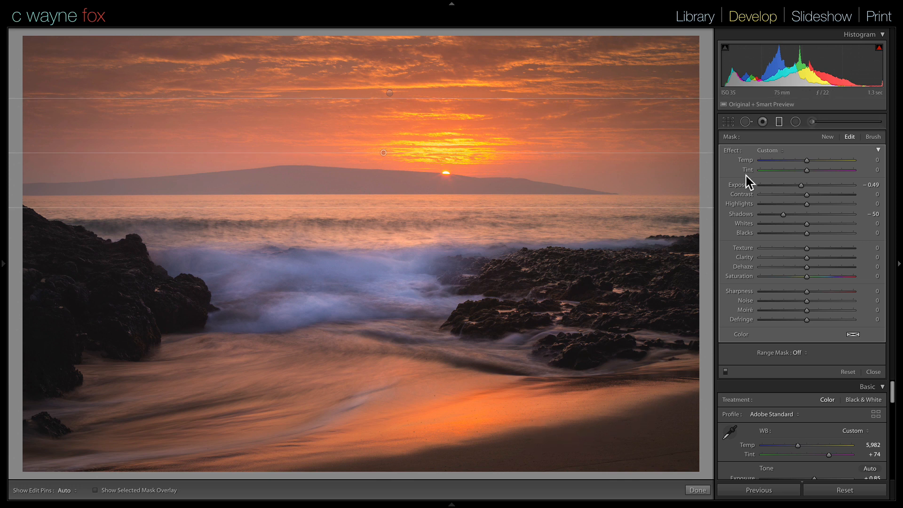
Create a new zeroed graduated filter diagonally across the lower-right sand, expanding from its centre, and rotate it to follow the shoreline.
left_click(829, 138)
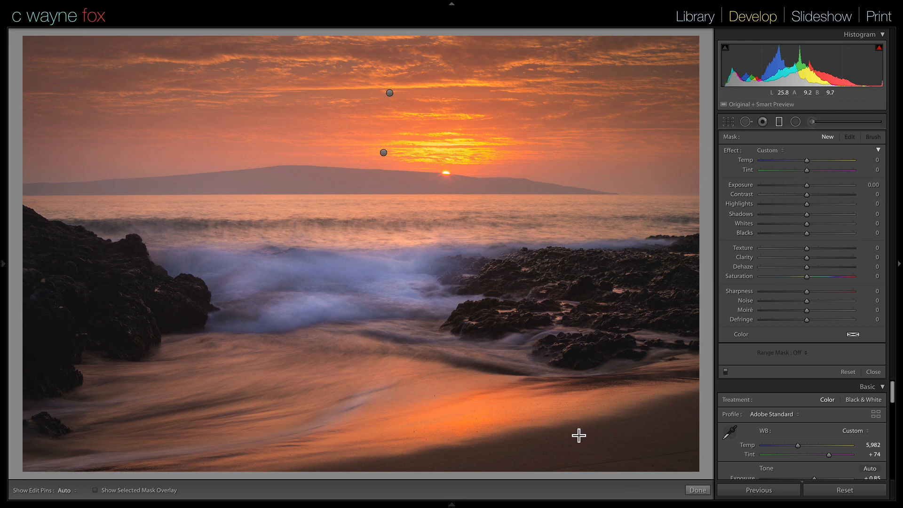
key("alt")
left_click_drag(574, 427, 587, 448)
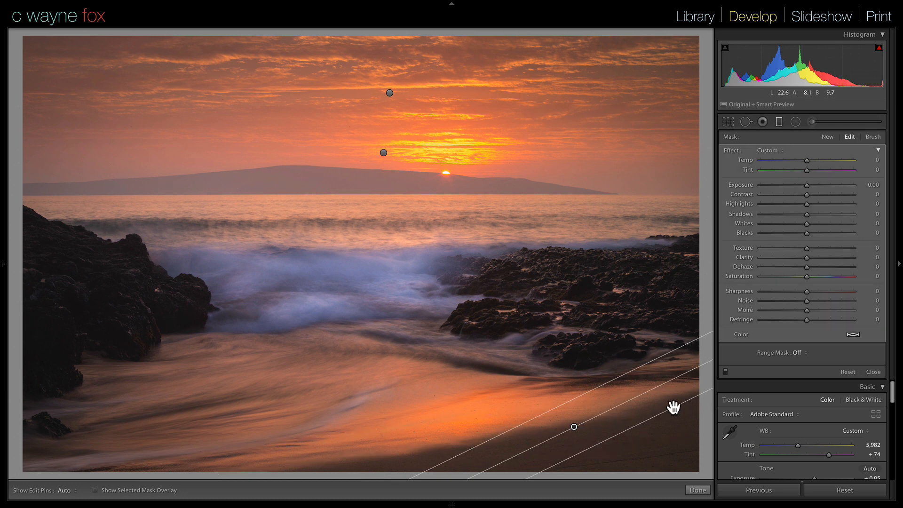
left_click_drag(685, 374, 686, 389)
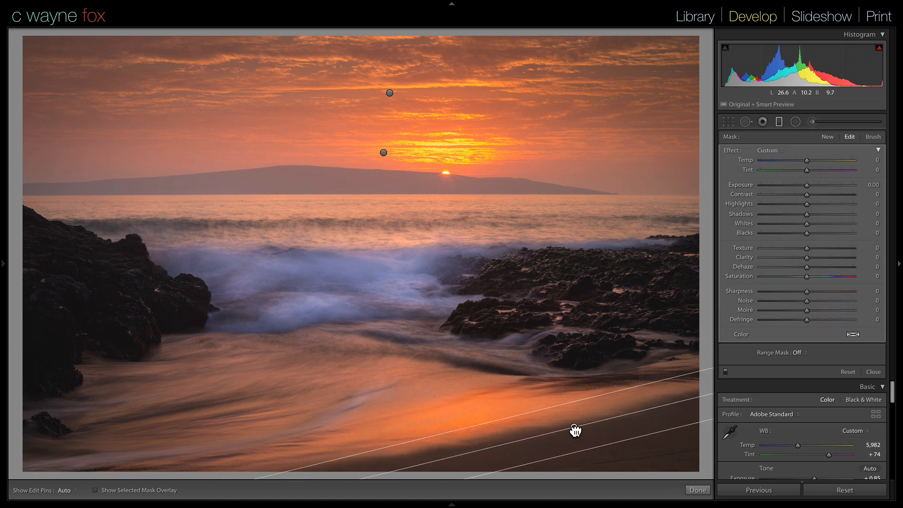
Move the sand filter closer to the lower-right corner and invert it to cover the dark sand, checking with the mask overlay.
left_click_drag(575, 431, 587, 436)
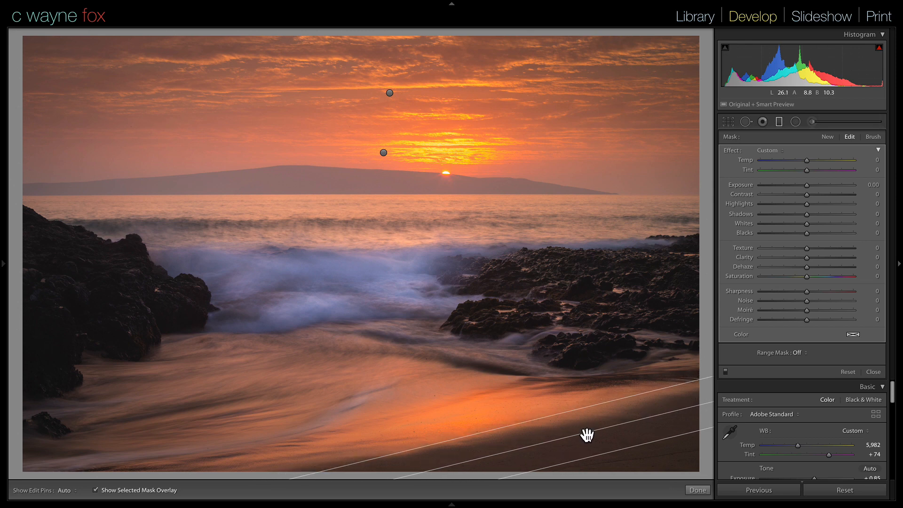
key("o")
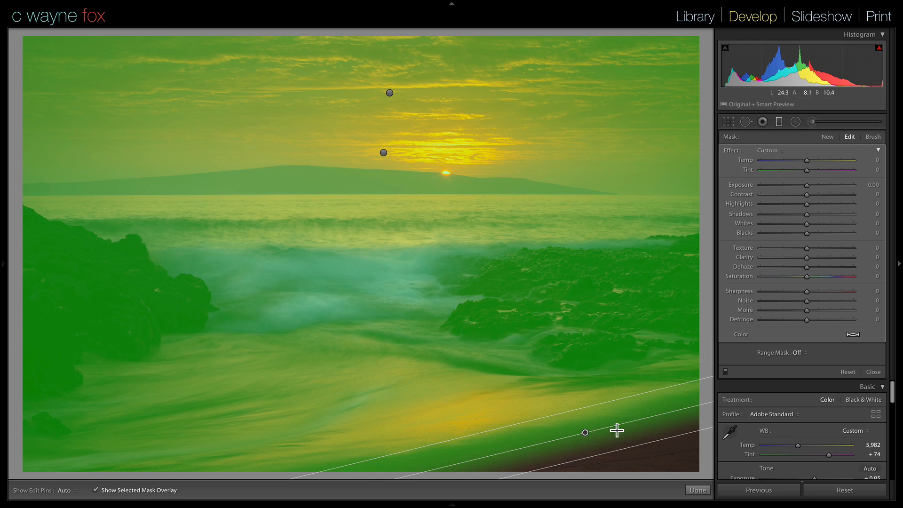
left_click_drag(695, 406, 500, 463)
left_click_drag(500, 463, 491, 454)
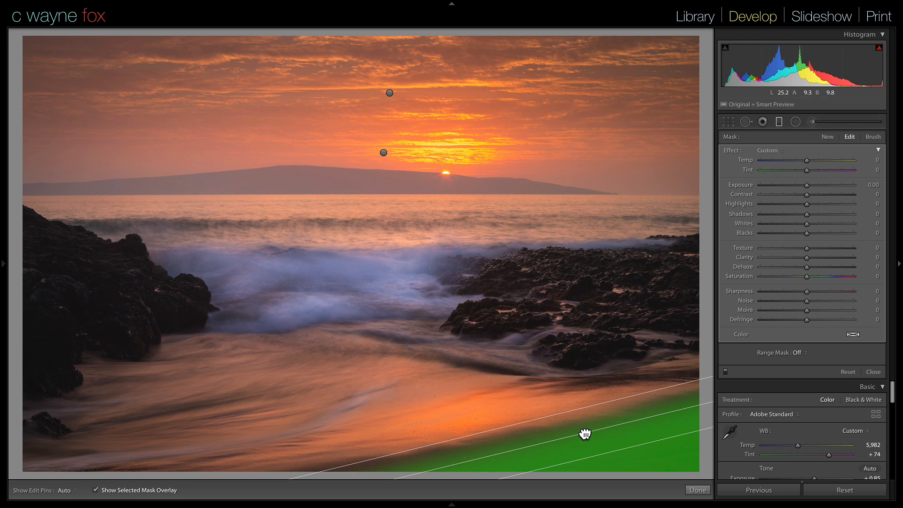
left_click_drag(585, 431, 587, 438)
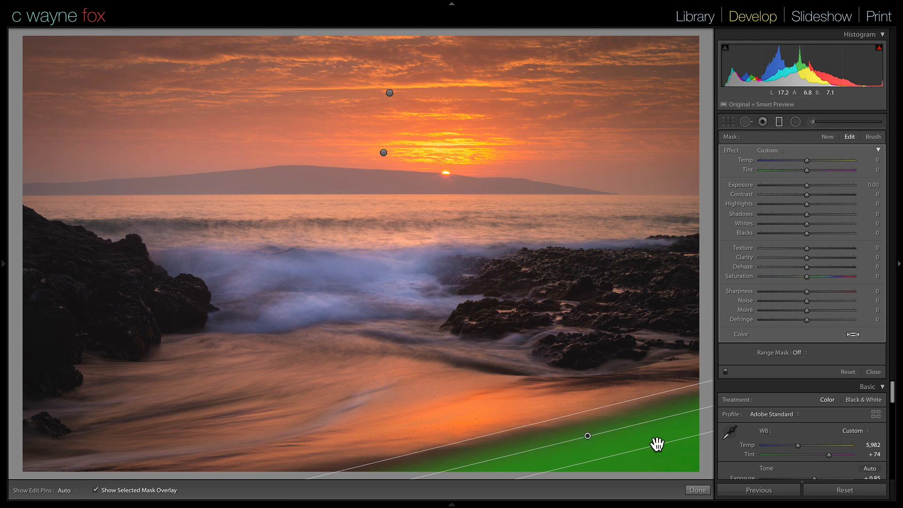
key("o")
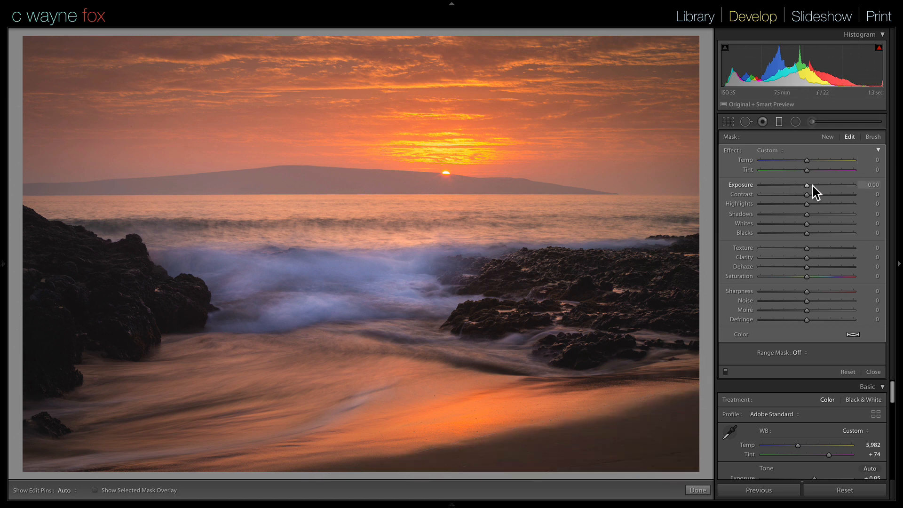
Set the sand filter's Exposure to 0.34 and Shadows to 62, and shift the filter up toward the shoreline.
left_click_drag(806, 185, 811, 185)
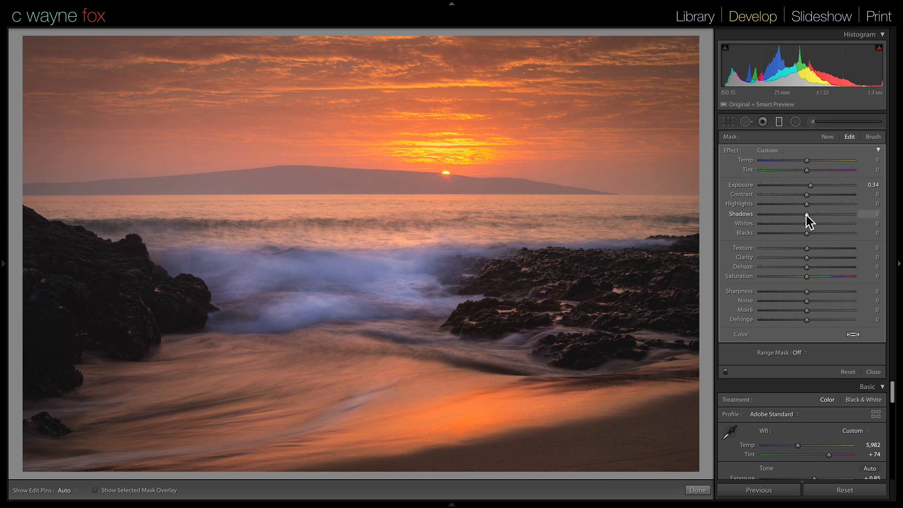
left_click_drag(806, 214, 835, 214)
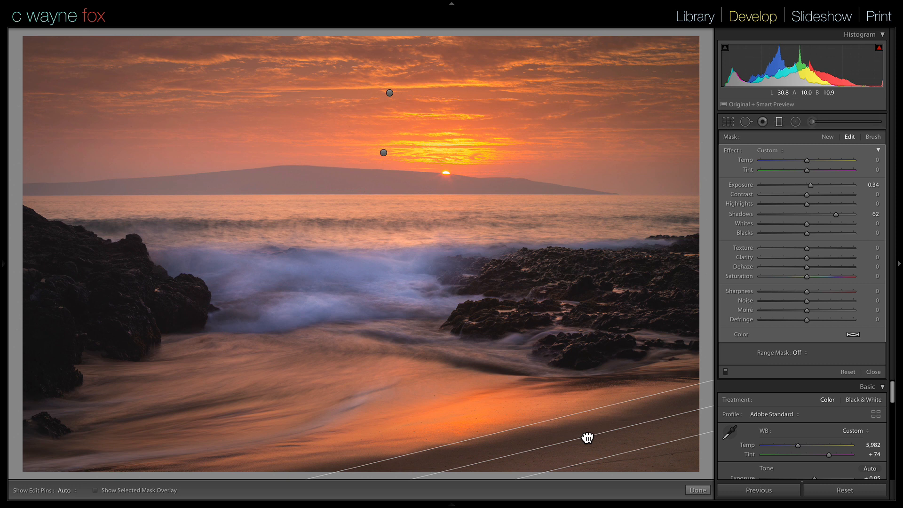
left_click_drag(587, 434, 577, 425)
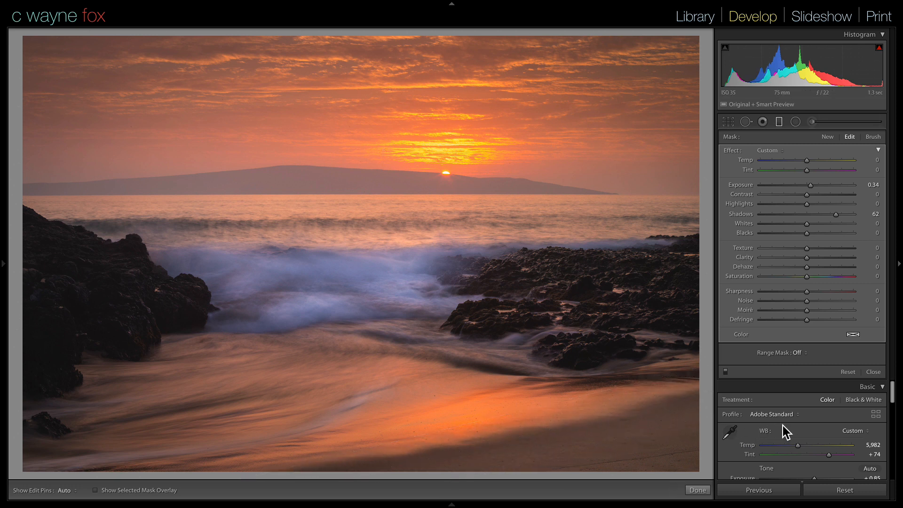
mouse_move(574, 421)
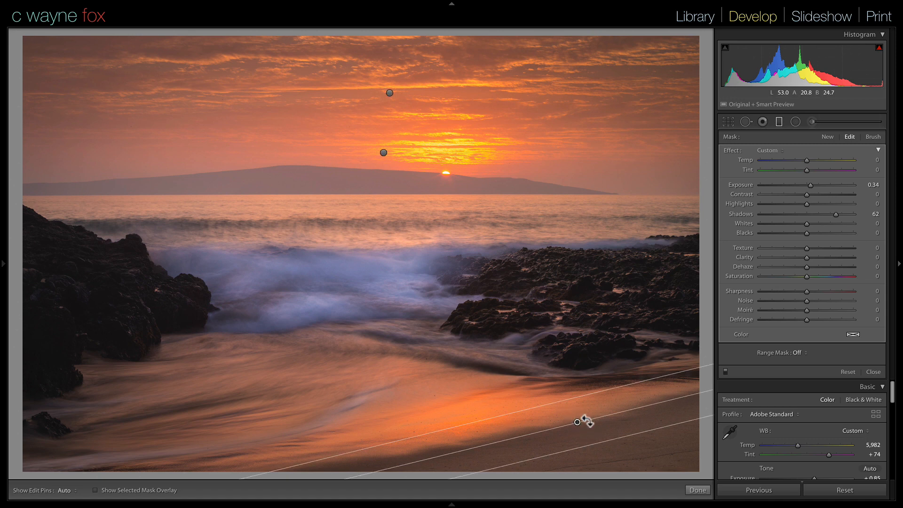
Compare the seascape with the filters off and on, and refine the sand filter with a slight rotation and an upward nudge.
left_click(725, 372)
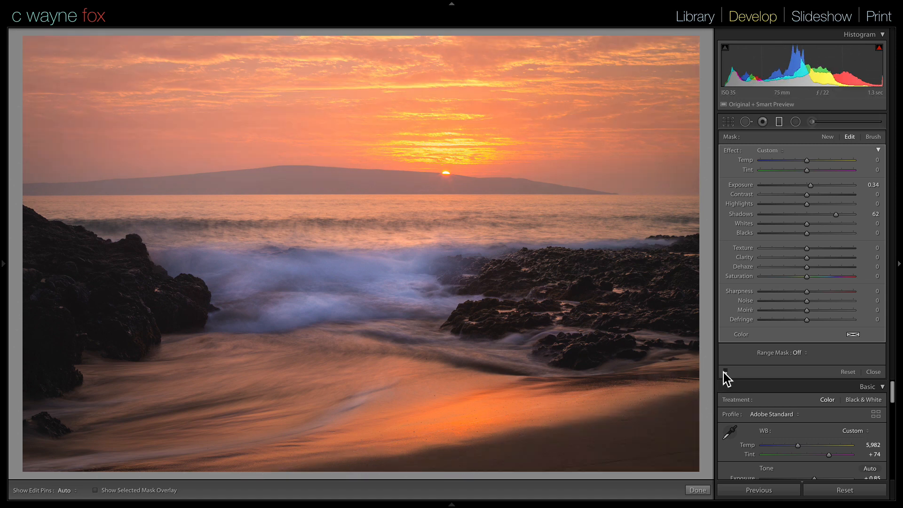
left_click(725, 372)
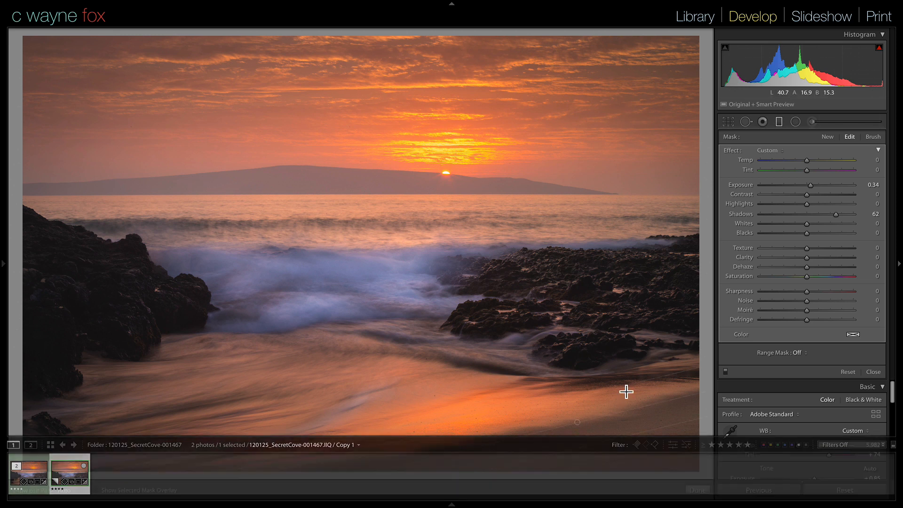
left_click_drag(450, 452, 449, 451)
left_click_drag(575, 420, 575, 418)
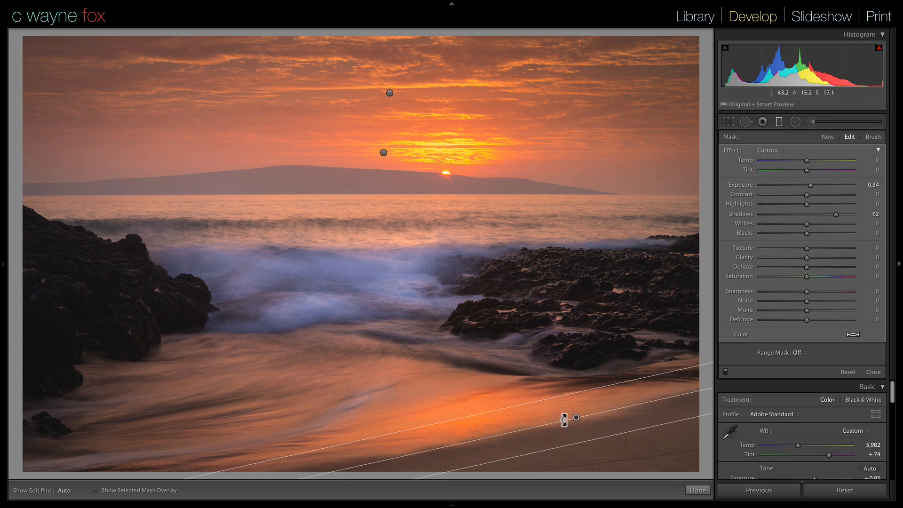
left_click_drag(573, 417, 574, 413)
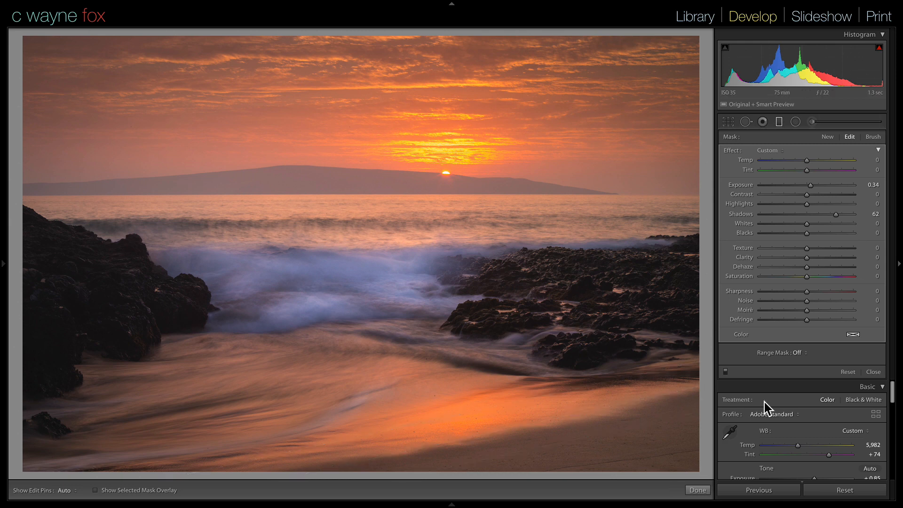
Compare the filtered and unfiltered seascape again and slightly reduce the sand filter's Shadows.
left_click(725, 373)
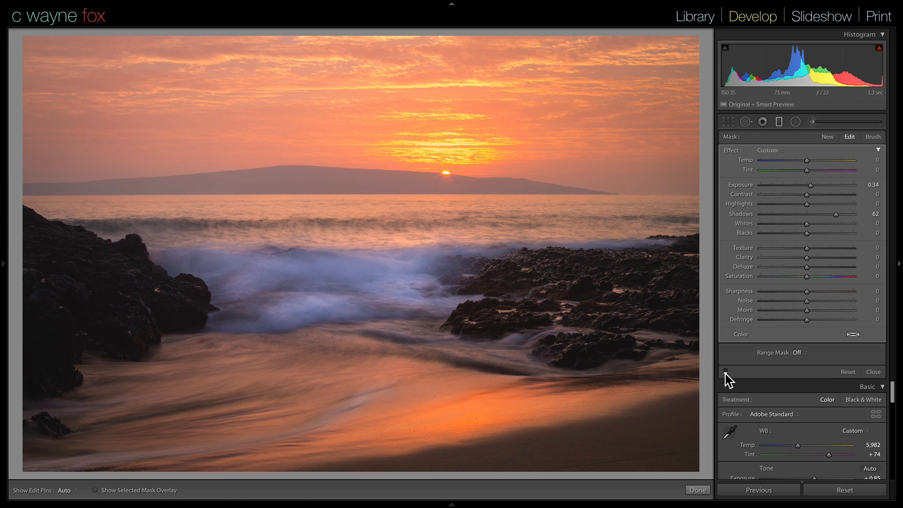
left_click(726, 371)
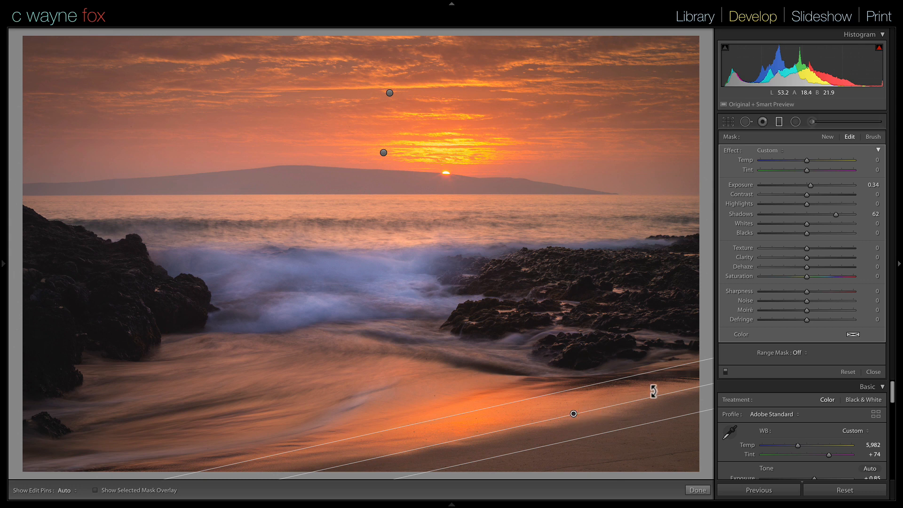
left_click_drag(832, 214, 825, 216)
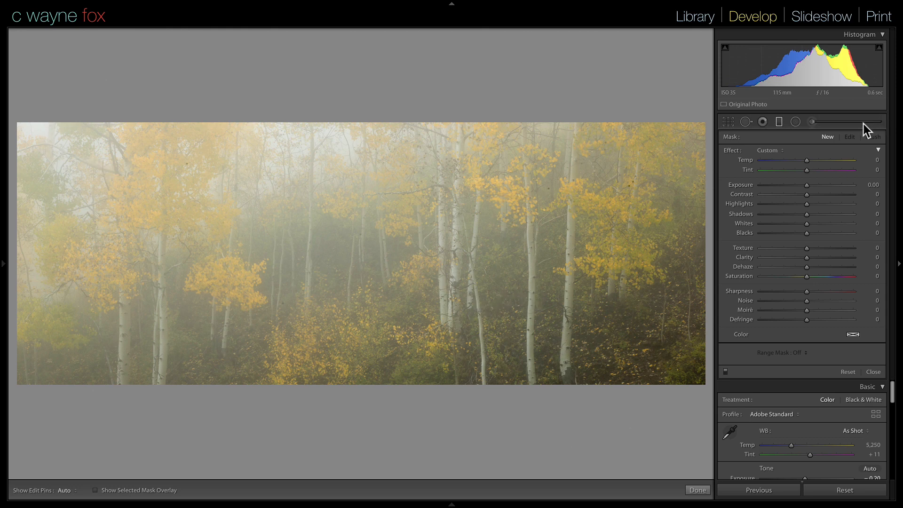
On the foggy aspen photo, try a diagonal graduated filter from the lower-right corner with Exposure 0.17 and Contrast −16.
left_click(779, 122)
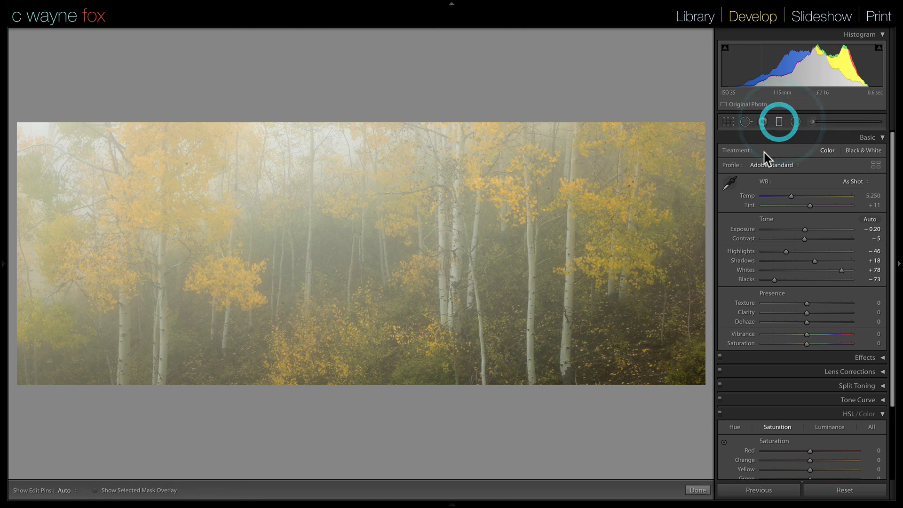
left_click_drag(601, 330, 541, 235)
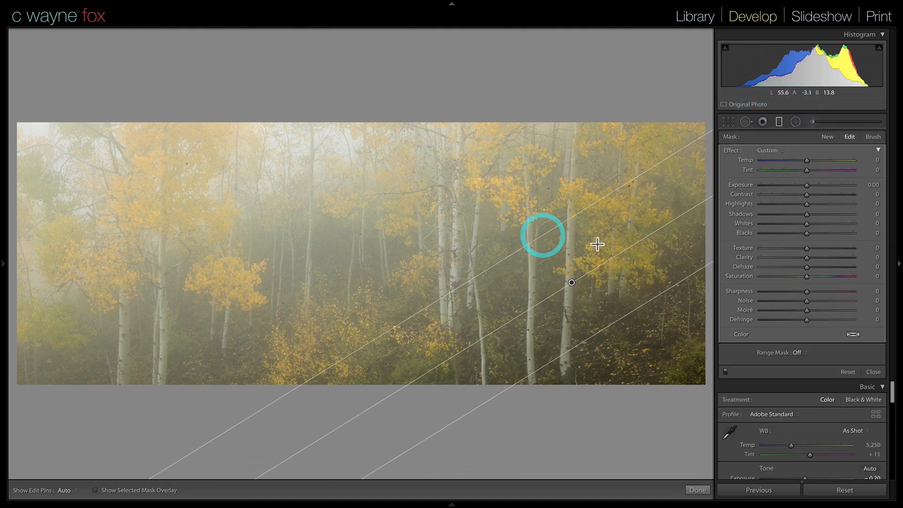
mouse_move(807, 186)
left_mouse_down()
mouse_move(799, 197)
mouse_move(809, 185)
left_mouse_up()
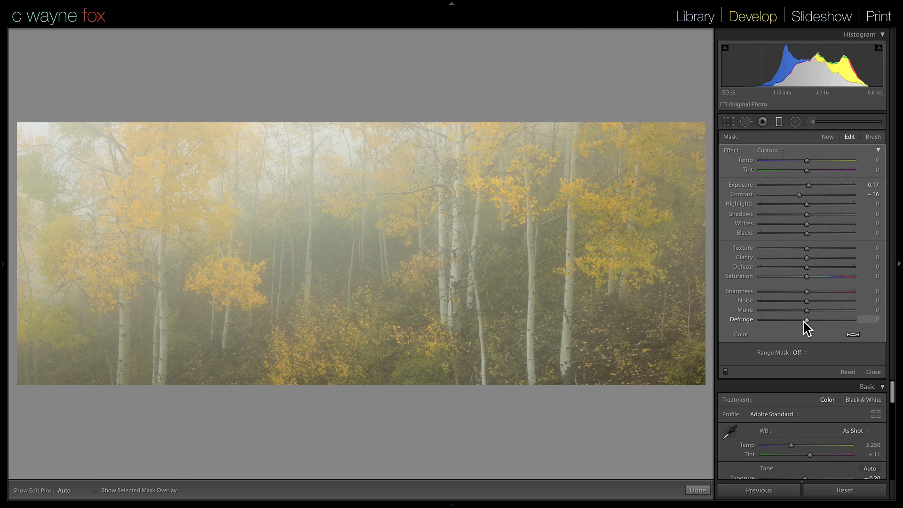
left_click(611, 346)
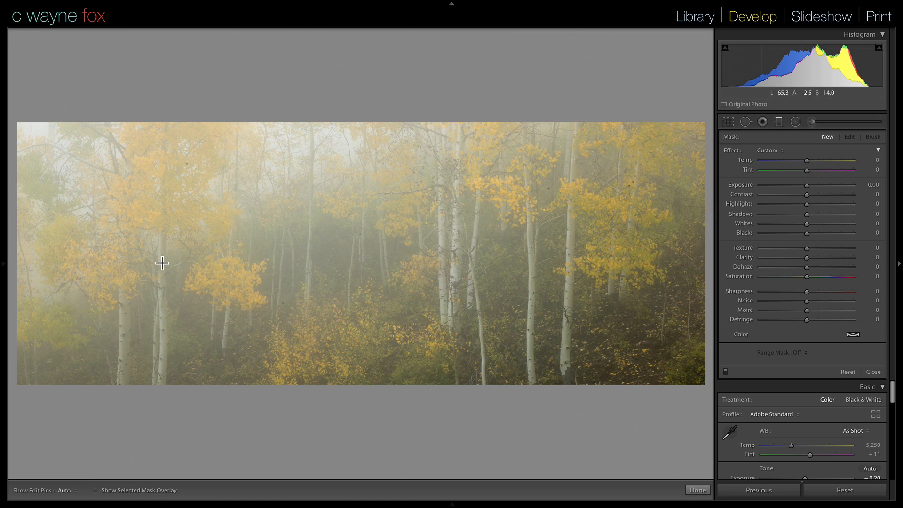
Try a diagonal filter from the upper-left fog with Exposure −0.34 and Contrast 17, extend it toward the centre, and delete it.
left_click_drag(107, 177, 306, 385)
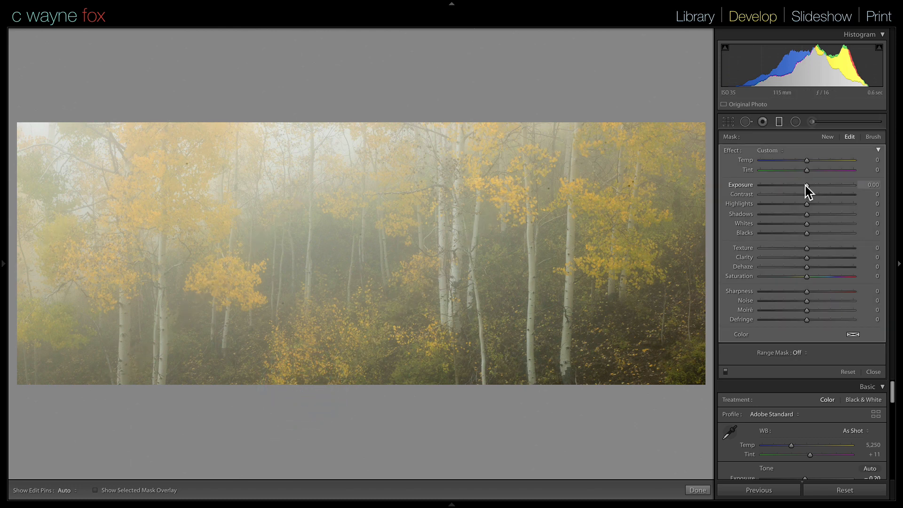
left_click_drag(805, 185, 814, 197)
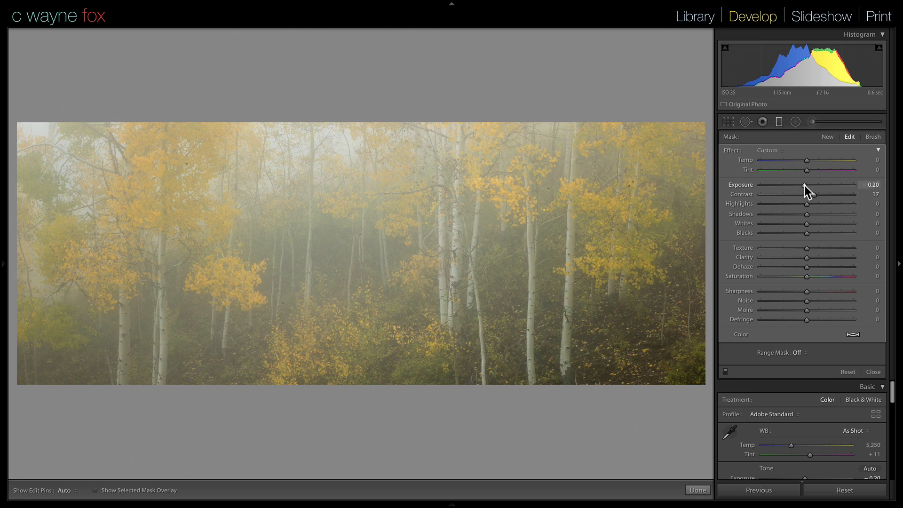
left_click_drag(804, 185, 802, 185)
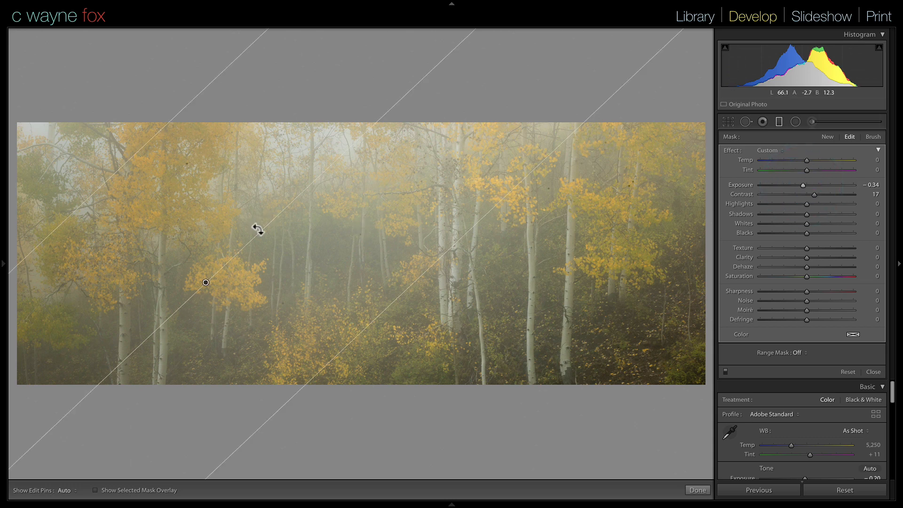
left_click_drag(205, 281, 304, 301)
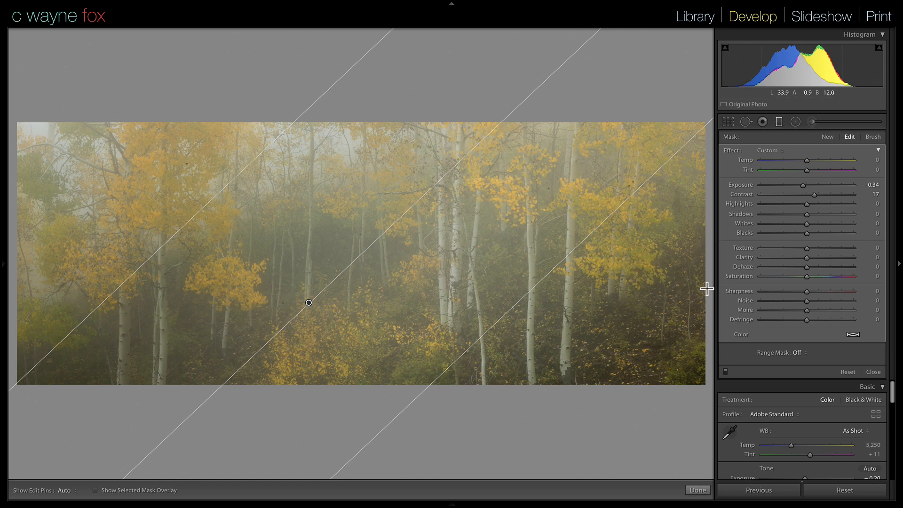
key("Delete")
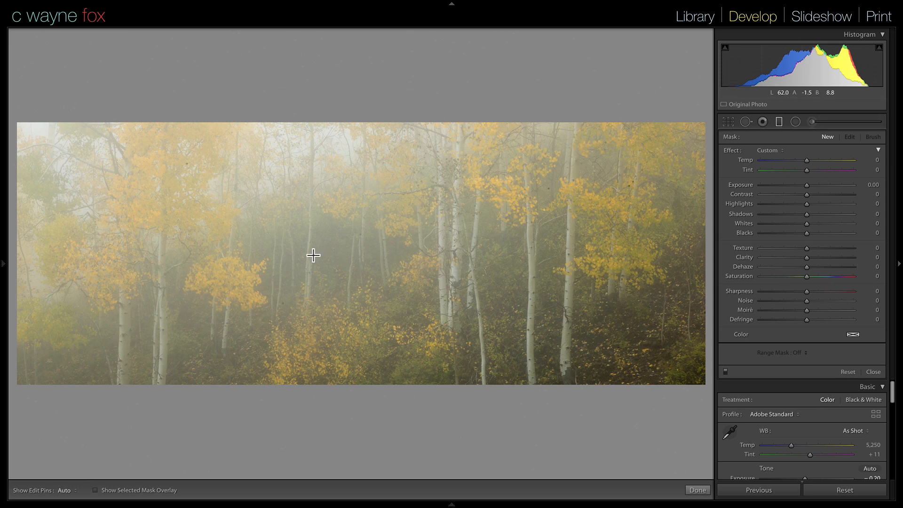
Draw a wide, shallower diagonal filter from the upper-left fog across the centre of the aspens, and set its Dehaze to 26.
left_click_drag(138, 195, 337, 401)
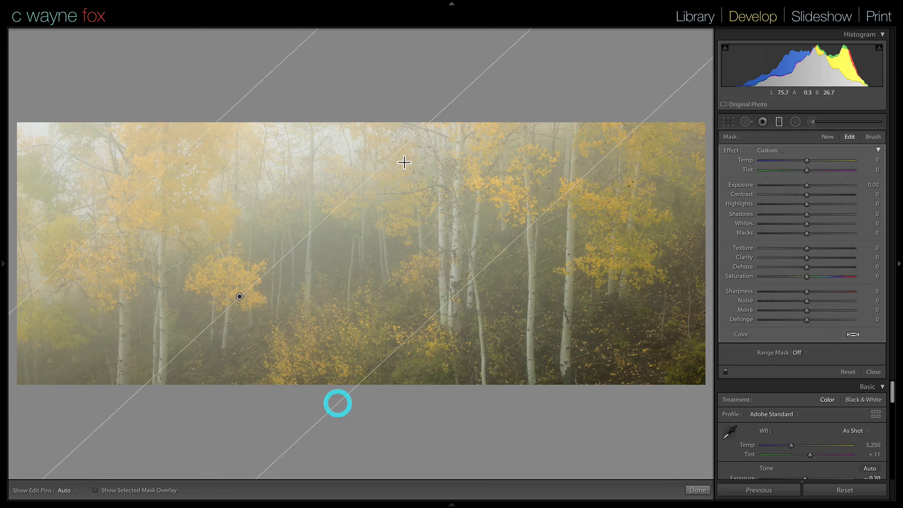
left_click_drag(372, 174, 425, 174)
left_click_drag(238, 296, 380, 288)
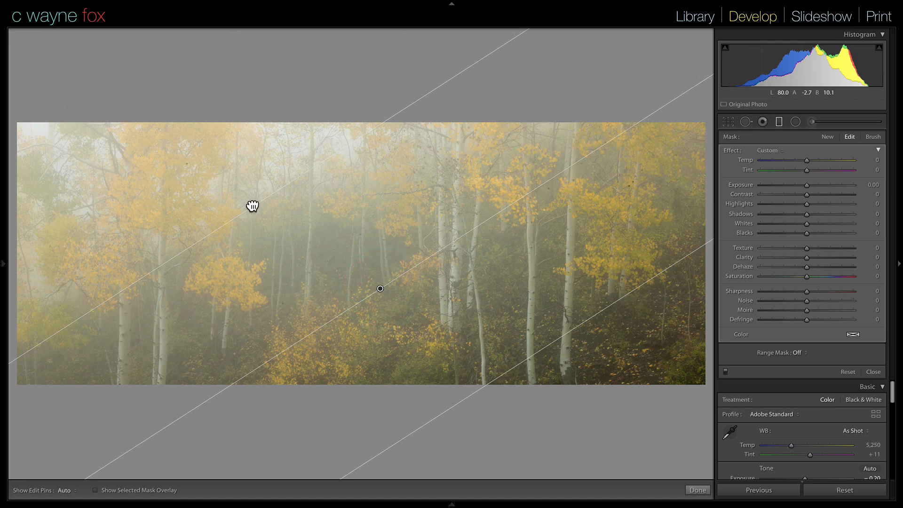
left_click_drag(253, 204, 200, 155)
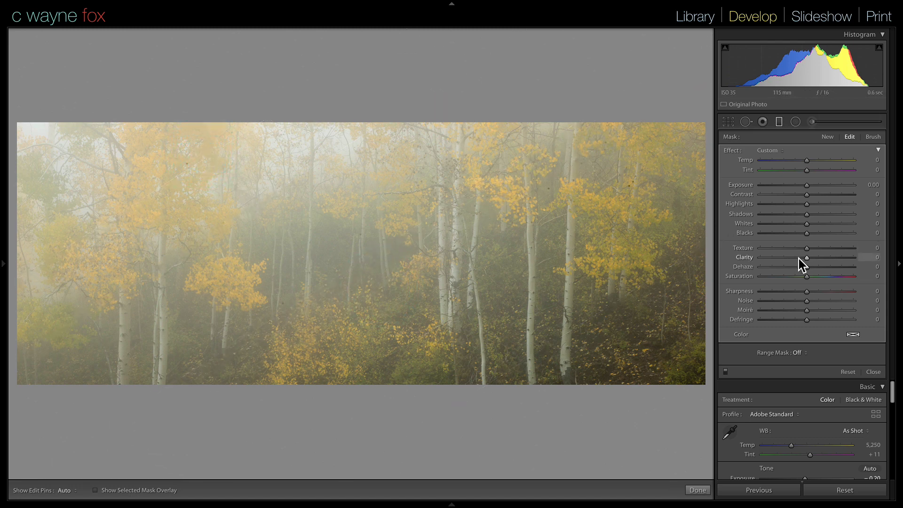
left_click_drag(806, 267, 818, 266)
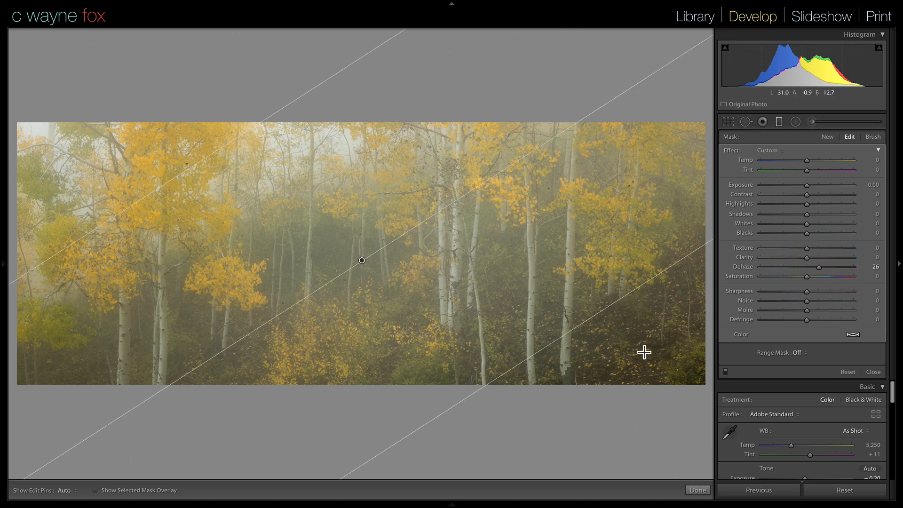
Add a diagonal filter from the lower-right corner with Dehaze reset to 0 and Exposure 0.15, and compare the photo with filters off and on.
left_click_drag(655, 359, 617, 316)
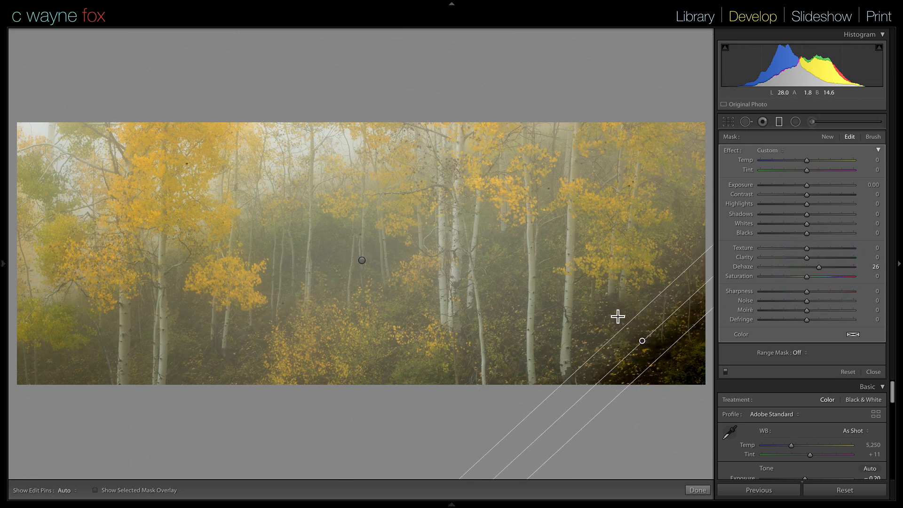
left_click(584, 240)
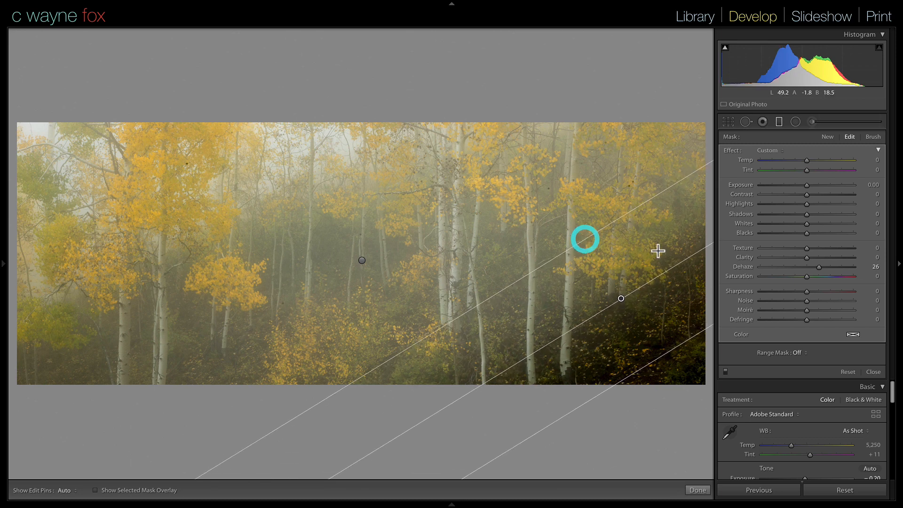
double_click(743, 266)
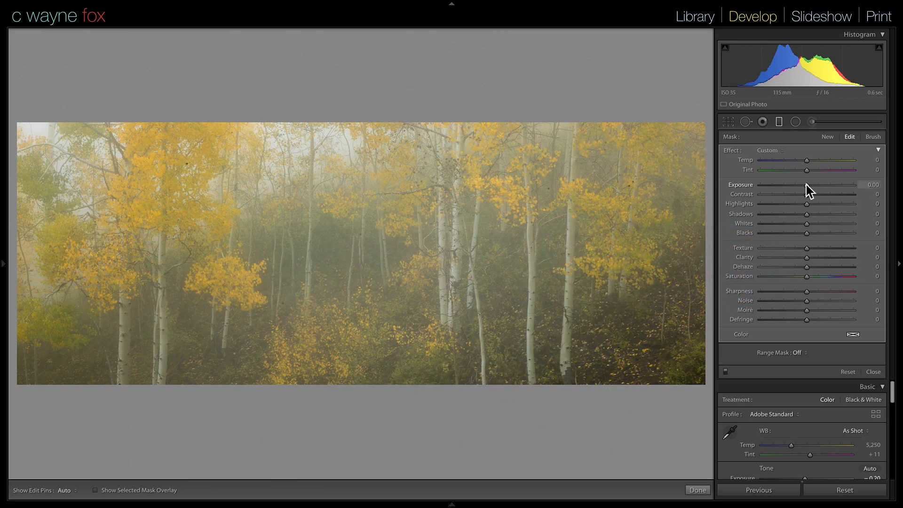
left_click_drag(808, 185, 809, 186)
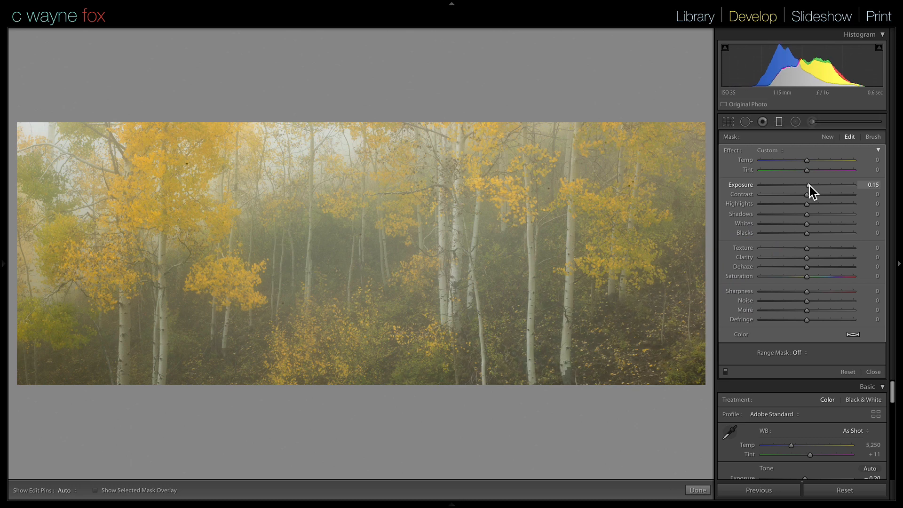
left_click(809, 185)
left_click(726, 373)
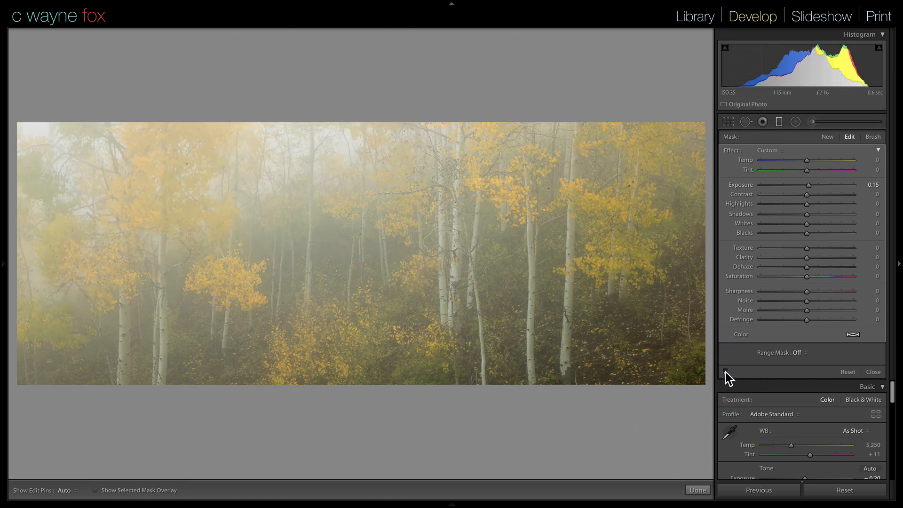
left_click(726, 371)
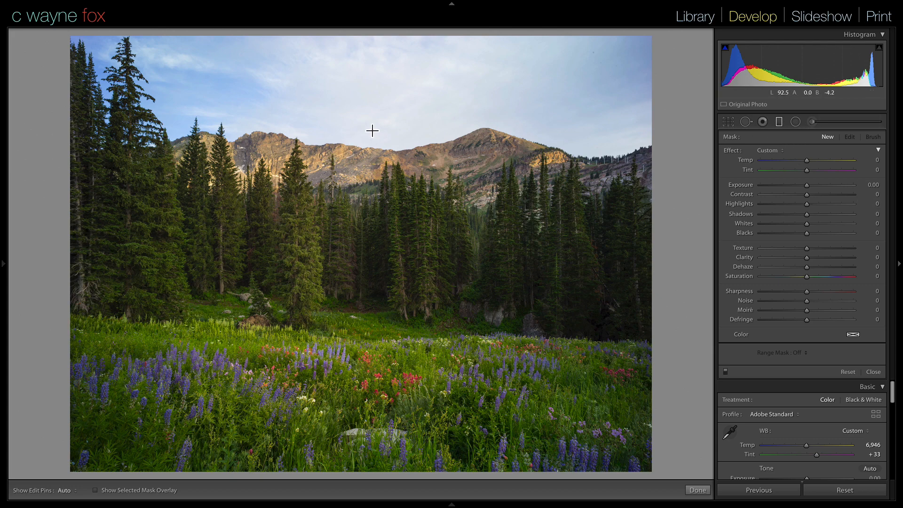
Draw a nearly horizontal graduated filter over the sky above the mountains, and set its Exposure to −1.39.
left_click_drag(381, 137, 395, 49)
left_click_drag(419, 137, 415, 157)
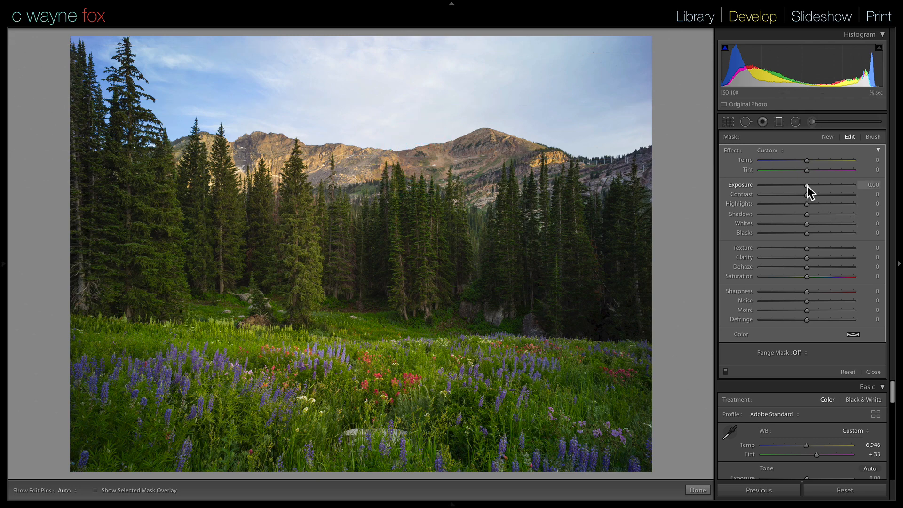
left_click_drag(807, 186, 791, 186)
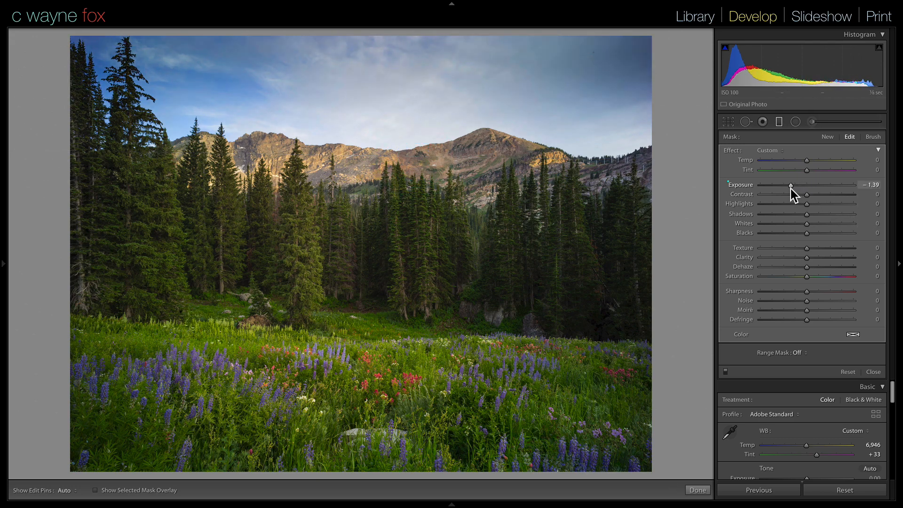
Shift the sky filter's centre line to just above the mountain ridge, and adjust its upper and lower edges around it.
left_click_drag(385, 103, 386, 155)
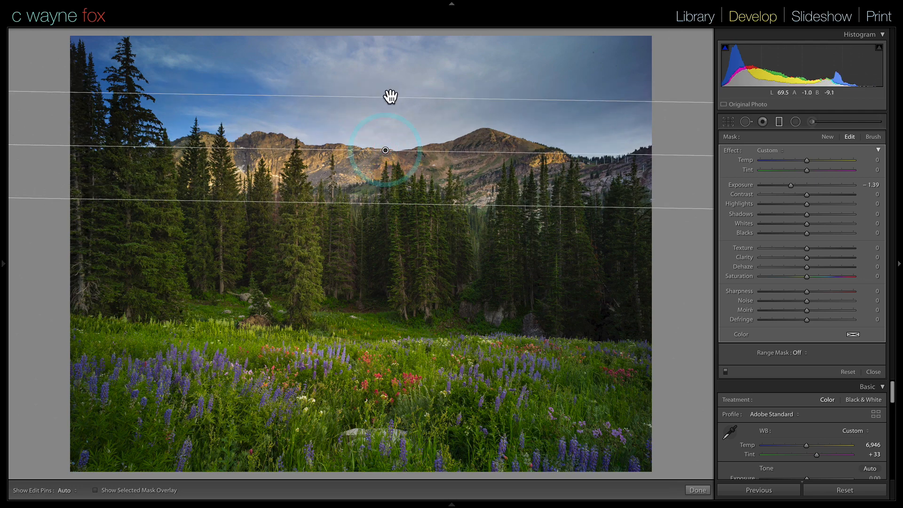
left_click_drag(390, 97, 397, 67)
left_click_drag(385, 135, 385, 136)
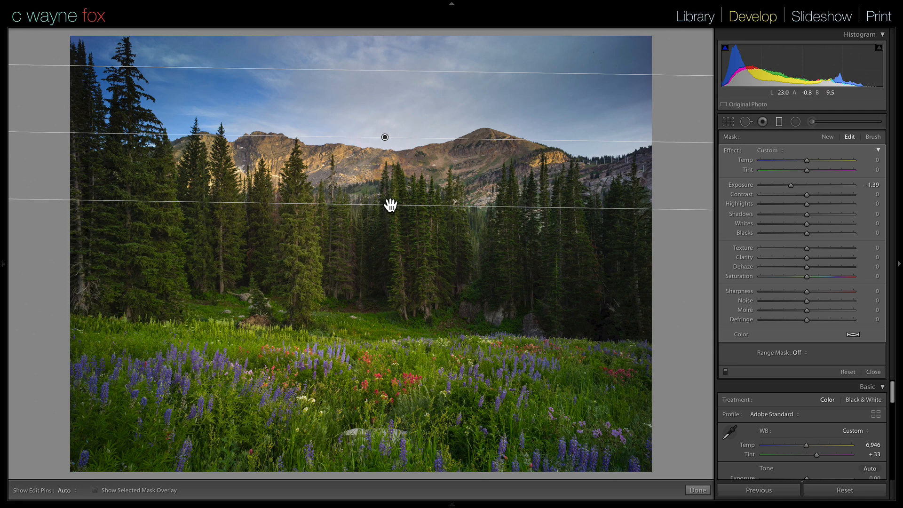
left_click_drag(390, 205, 394, 177)
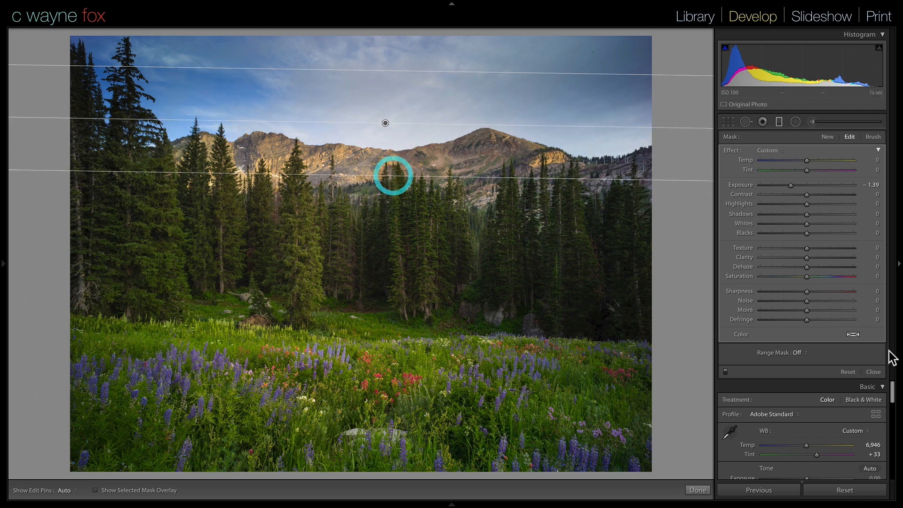
Set the sky filter's Dehaze to 17, and lower the filter so its centre line crosses the mountains and its lower edge reaches the treetops.
left_click(813, 267)
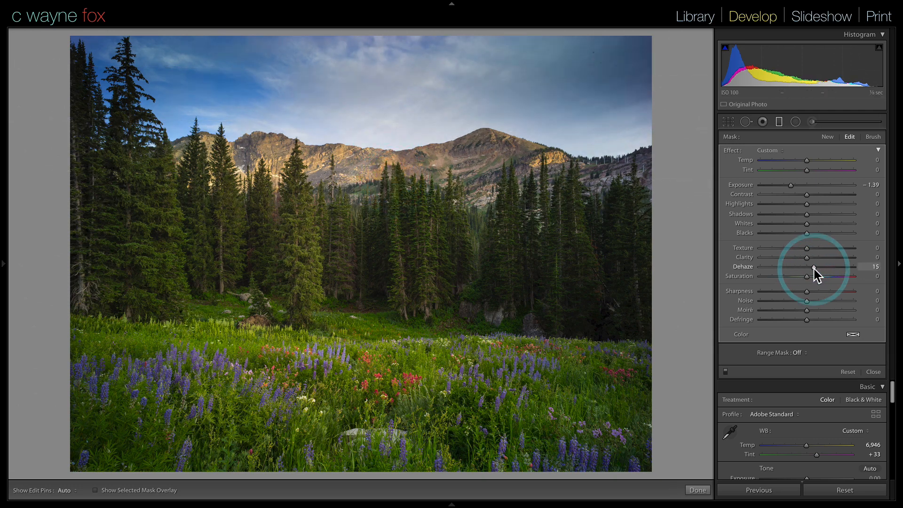
left_click_drag(814, 269, 815, 269)
left_click_drag(382, 125, 384, 164)
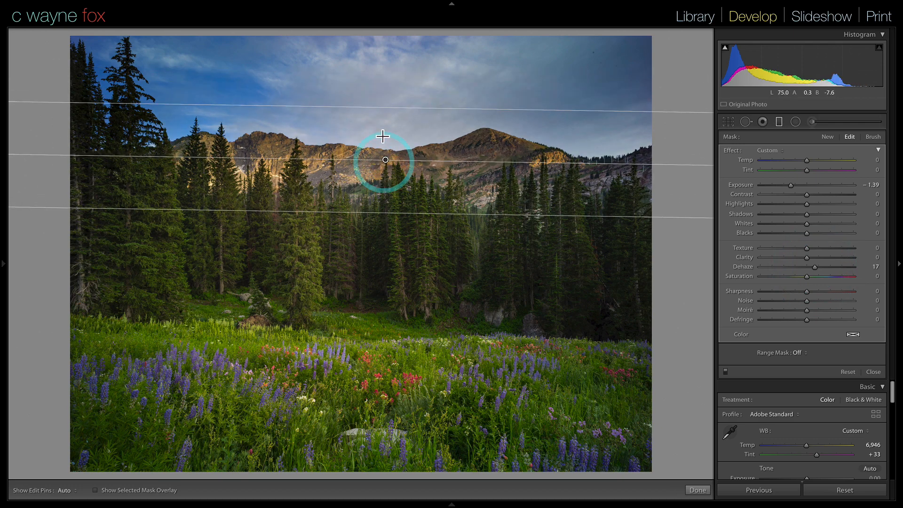
left_click_drag(384, 162, 385, 157)
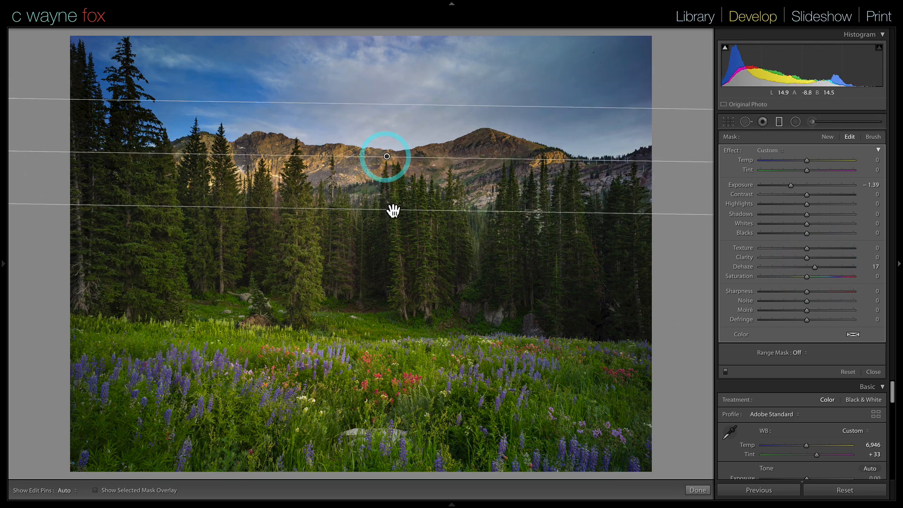
left_click_drag(394, 210, 389, 213)
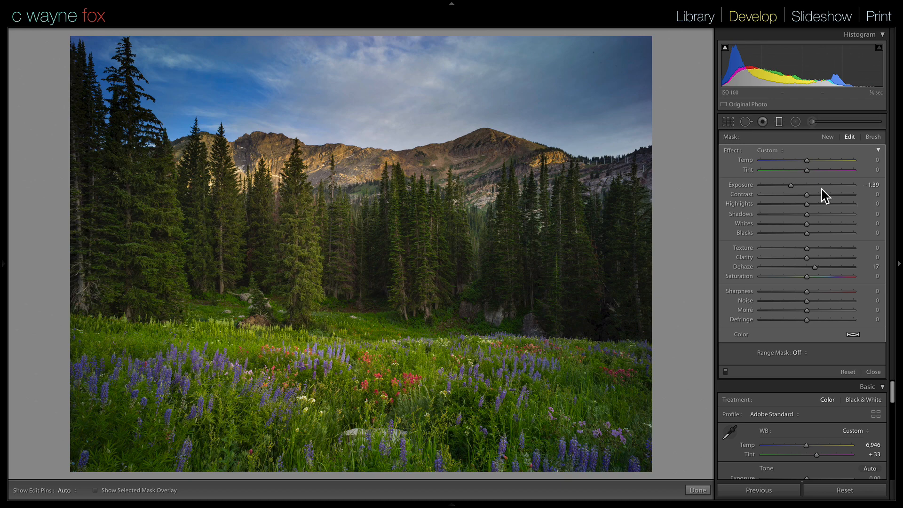
Show the mask overlay and erase the sky filter from the tall left-hand trees with a size 69.2 Auto Mask brush.
left_click(874, 137)
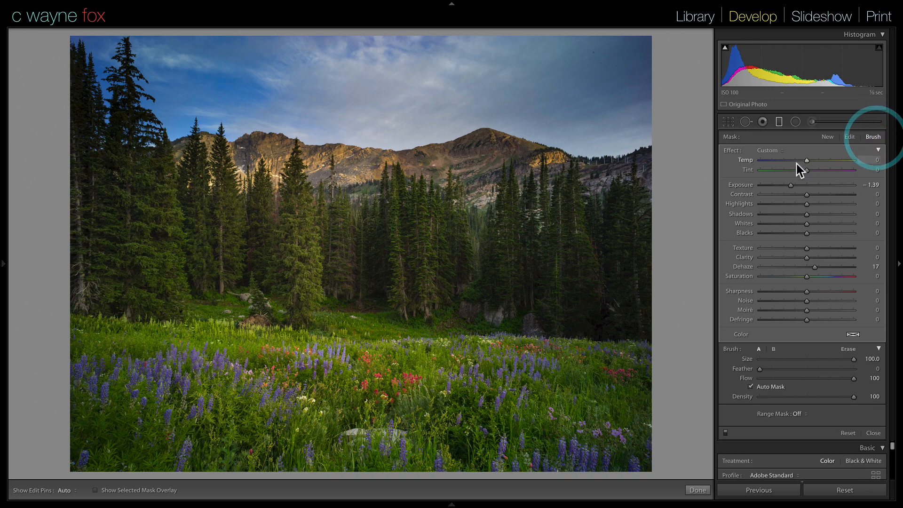
key("o")
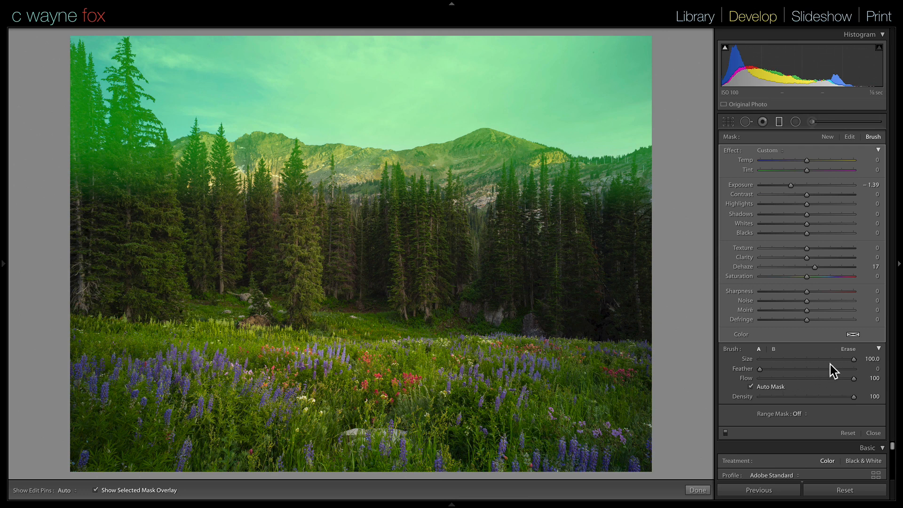
left_click(844, 351)
scroll(769, 359, "up", 1)
left_click_drag(773, 359, 824, 362)
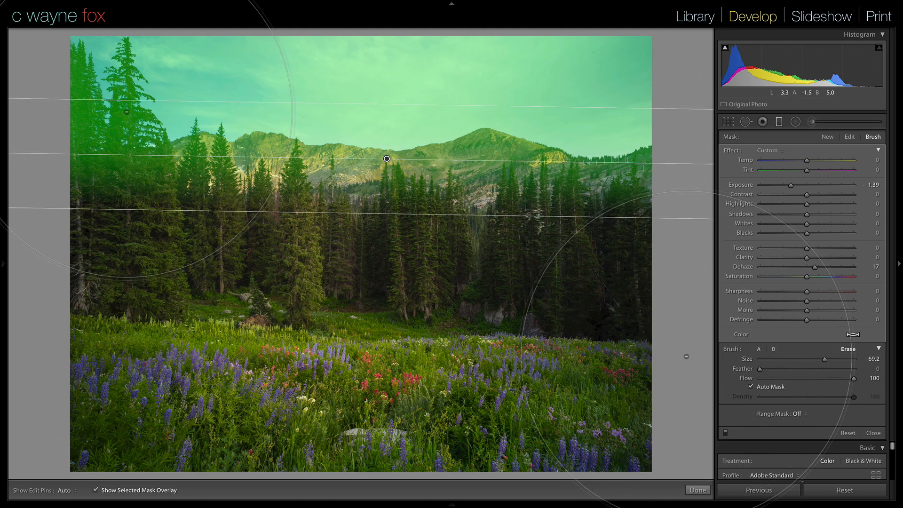
left_click(130, 113)
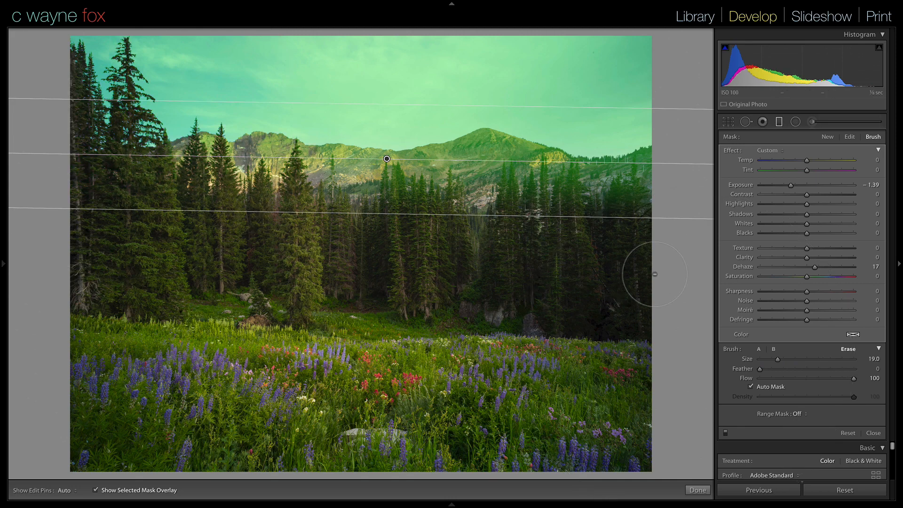
Erase the sky filter from the right-hand trees and the lower mountain slopes with a size 14 brush and Auto Mask off.
key("o")
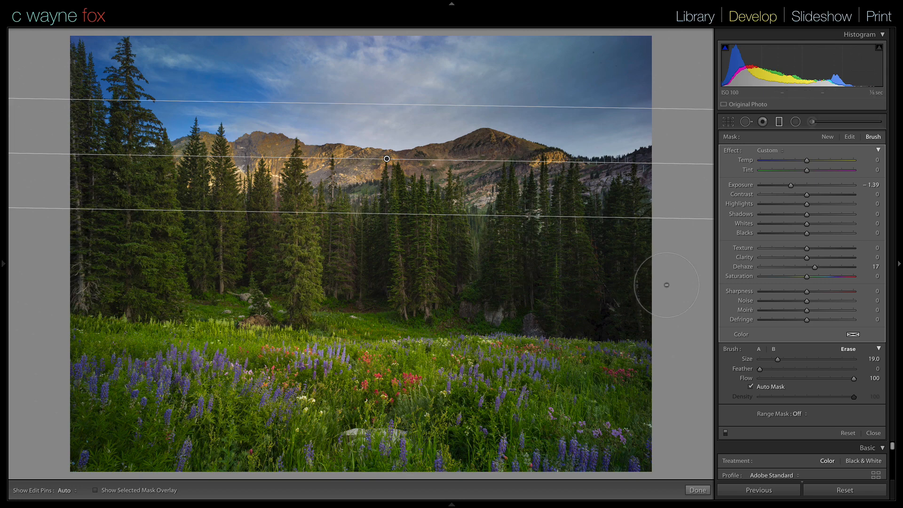
key("o")
scroll(602, 187, "up", 3)
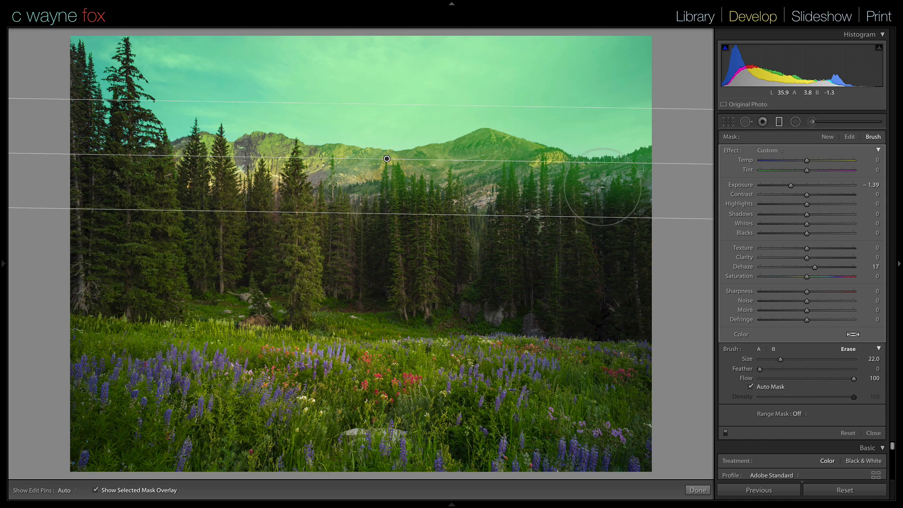
scroll(602, 187, "down", 8)
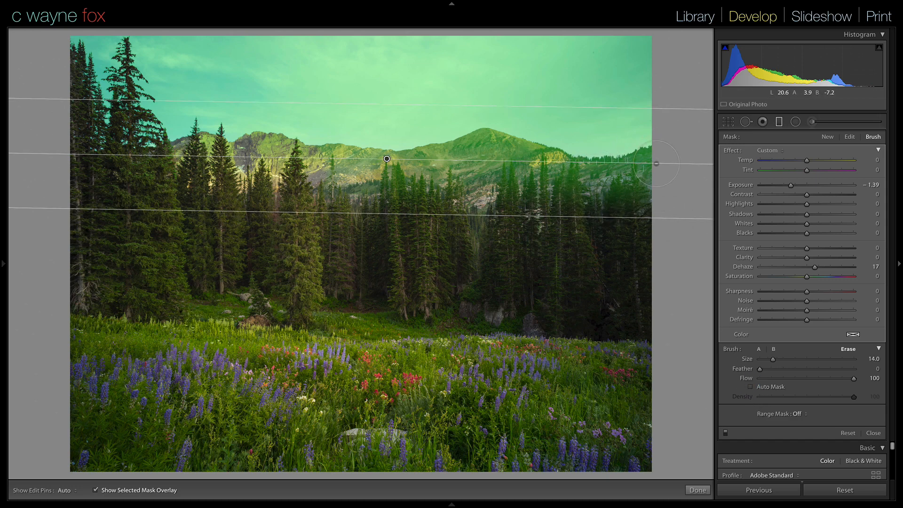
key("h")
mouse_move(652, 175)
left_mouse_down()
mouse_move(560, 185)
mouse_move(480, 164)
left_mouse_up()
mouse_move(513, 197)
left_mouse_down()
mouse_move(238, 191)
mouse_move(190, 170)
mouse_move(339, 169)
mouse_move(402, 185)
mouse_move(499, 172)
left_mouse_up()
key("h")
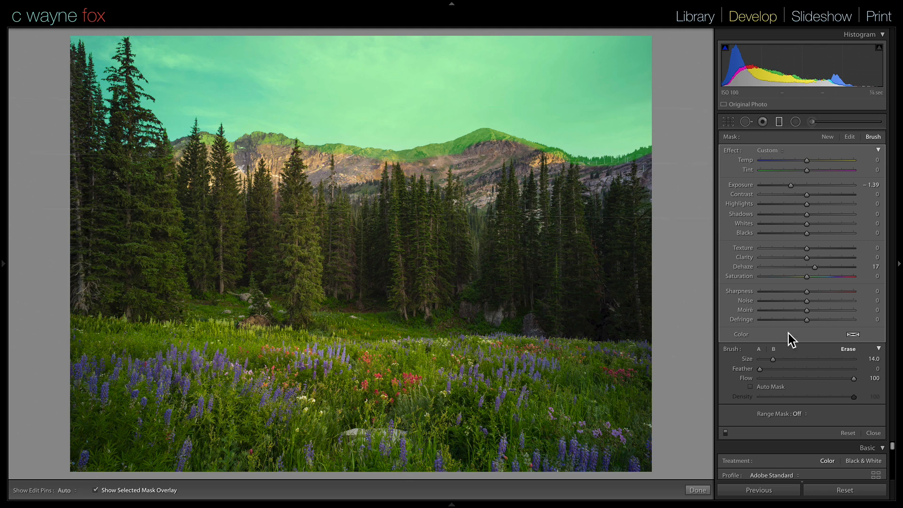
Turn Auto Mask back on and erase the sky filter along the right-hand ridgeline and main peak with a size 9 brush.
left_click(750, 387)
key("bracketleft")
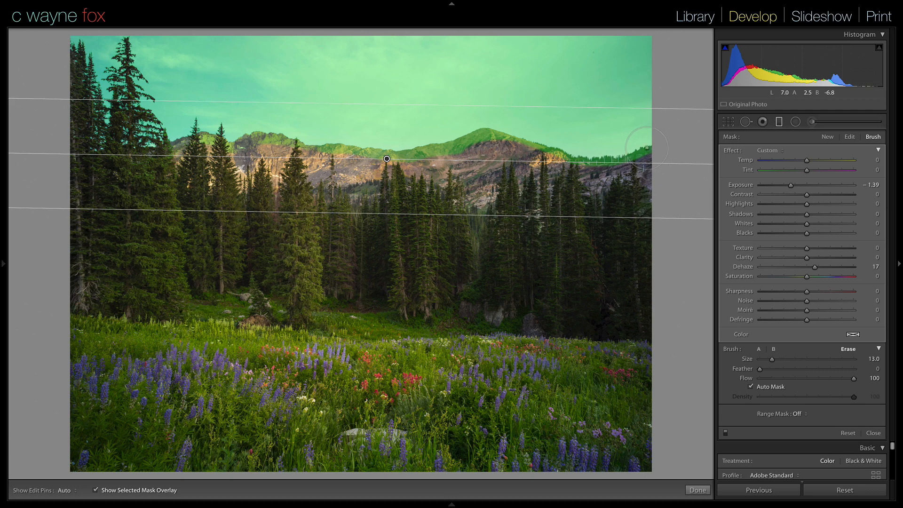
key("bracketleft")
key("bracketleft")
key("h")
mouse_move(648, 151)
left_mouse_down()
mouse_move(573, 165)
mouse_move(497, 140)
mouse_move(449, 151)
left_mouse_up()
key("h")
key("h")
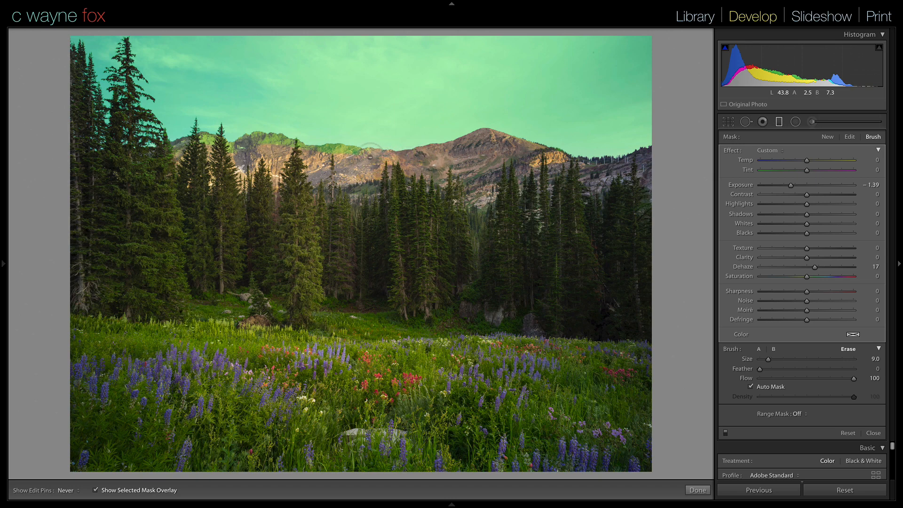
Erase the remaining mask from the left-hand mountain ridge, and hide the mask overlay.
key("h")
mouse_move(331, 158)
left_mouse_down()
mouse_move(350, 159)
mouse_move(320, 159)
left_mouse_up()
key("h")
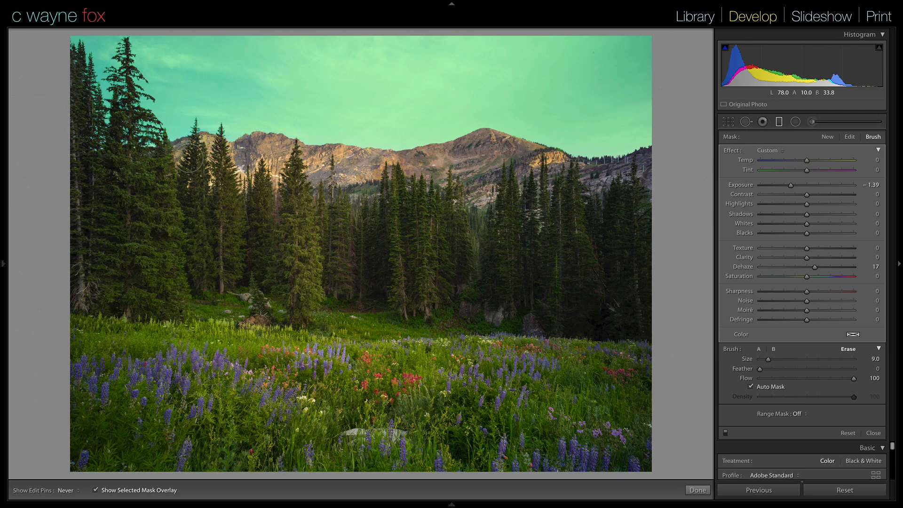
key("h")
key("o")
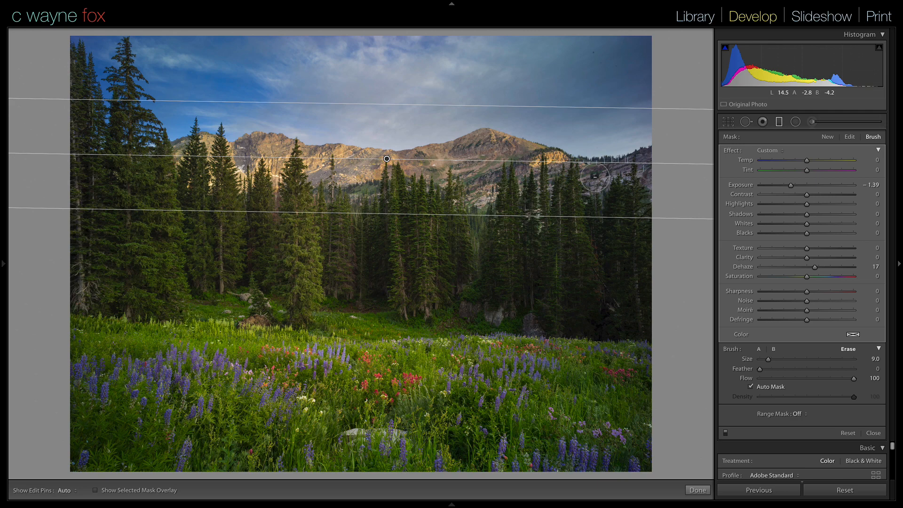
Delete the graduated filter and paint the right half of the sky with a size 34 Auto Mask Adjustment Brush, showing the overlay.
key("BackSpace")
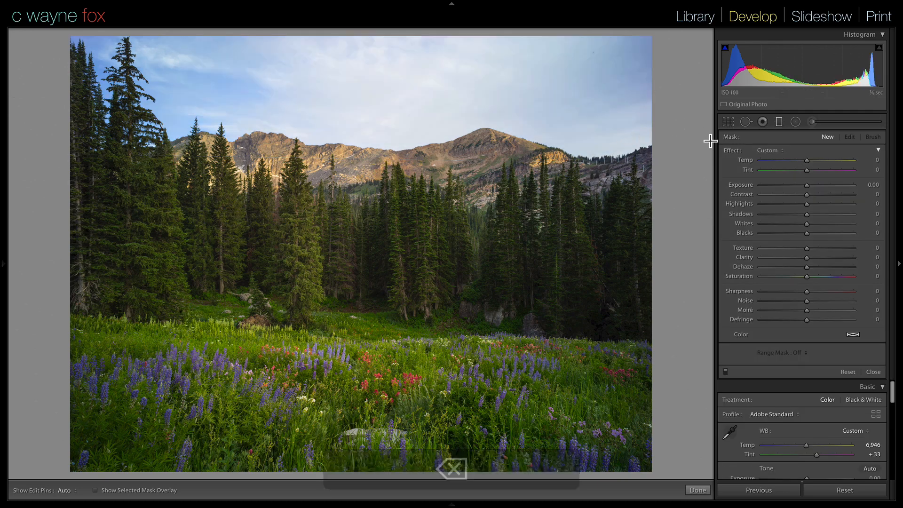
left_click(811, 123)
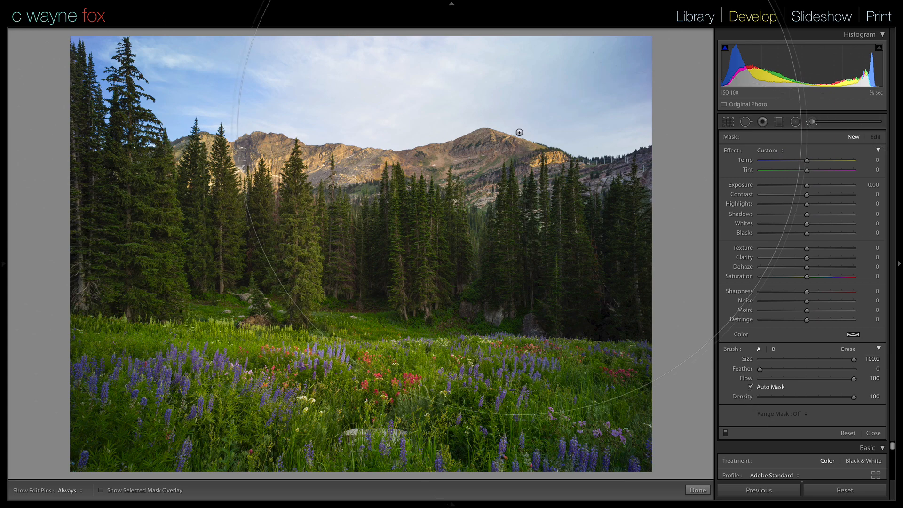
scroll(572, 112, "down", 10)
mouse_move(643, 69)
left_mouse_down()
mouse_move(520, 54)
mouse_move(418, 59)
left_mouse_up()
key("o")
key("h")
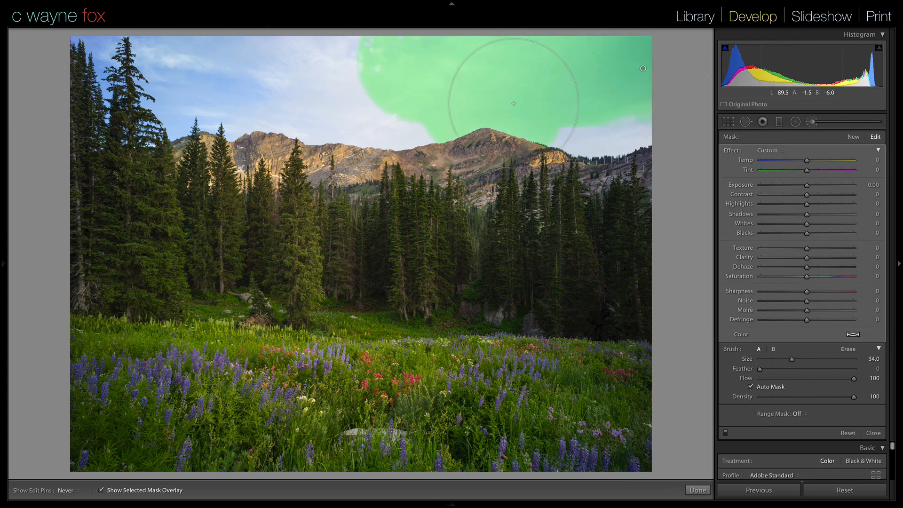
Extend the brush mask across the rest of the sky, including the corner behind the left-hand trees, and set the brush size to 43.
mouse_move(613, 114)
left_mouse_down()
mouse_move(484, 85)
mouse_move(372, 95)
mouse_move(263, 76)
mouse_move(162, 77)
left_mouse_up()
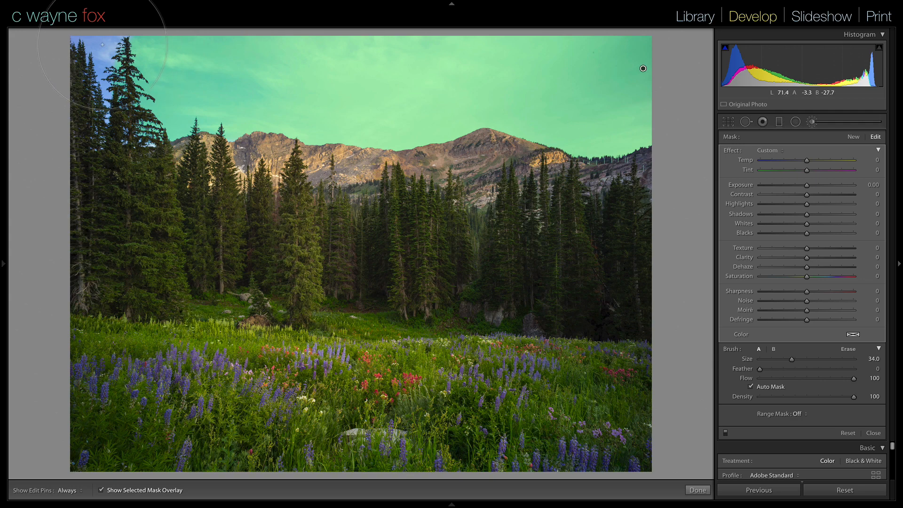
left_click_drag(116, 48, 104, 50)
scroll(182, 114, "down", 3)
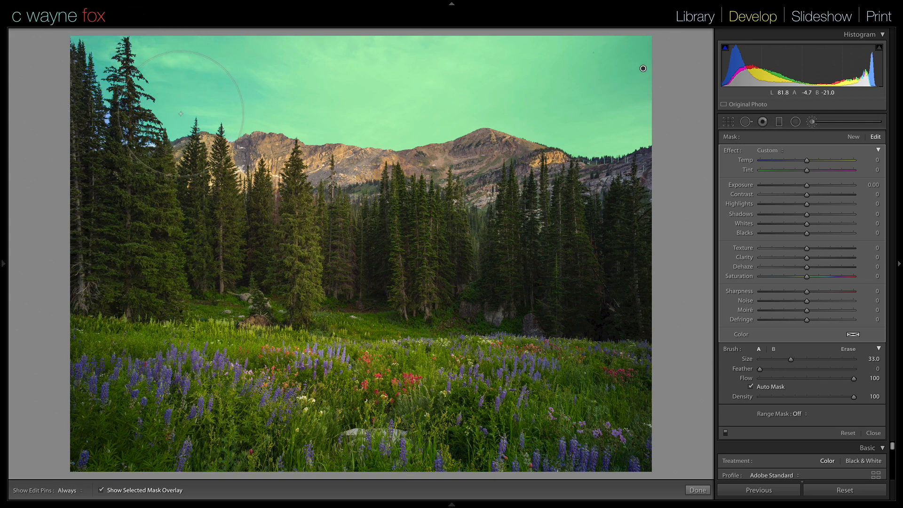
scroll(182, 113, "up", 4)
scroll(182, 113, "up", 4)
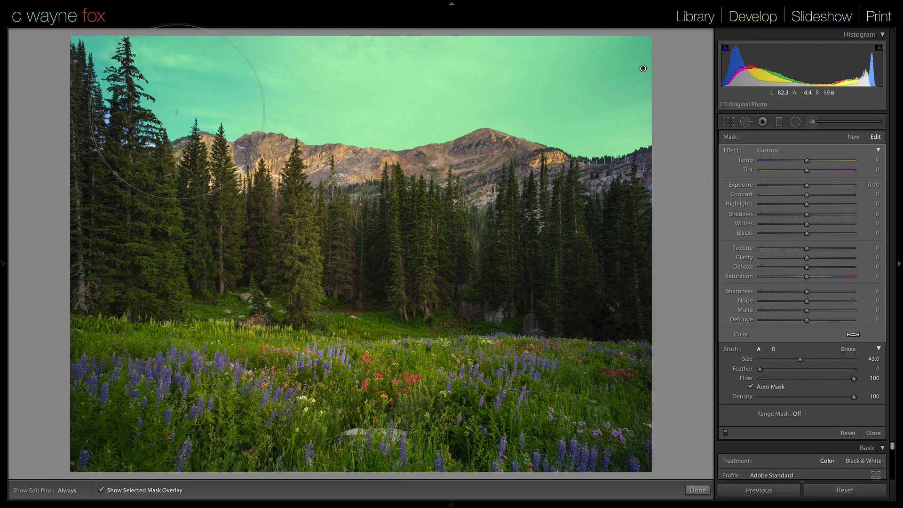
key("h")
key("h")
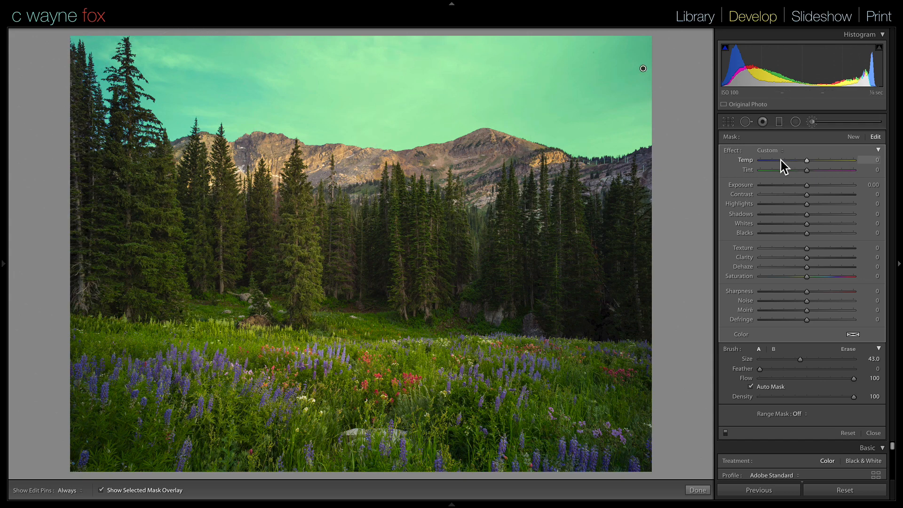
Set the sky brush adjustment's Exposure to −2.05 and hide the mask overlay.
left_click(791, 186)
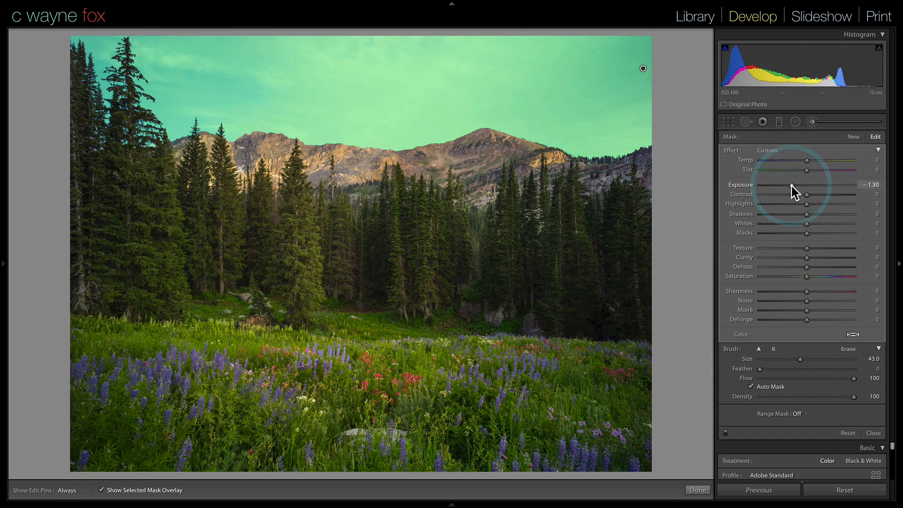
key("o")
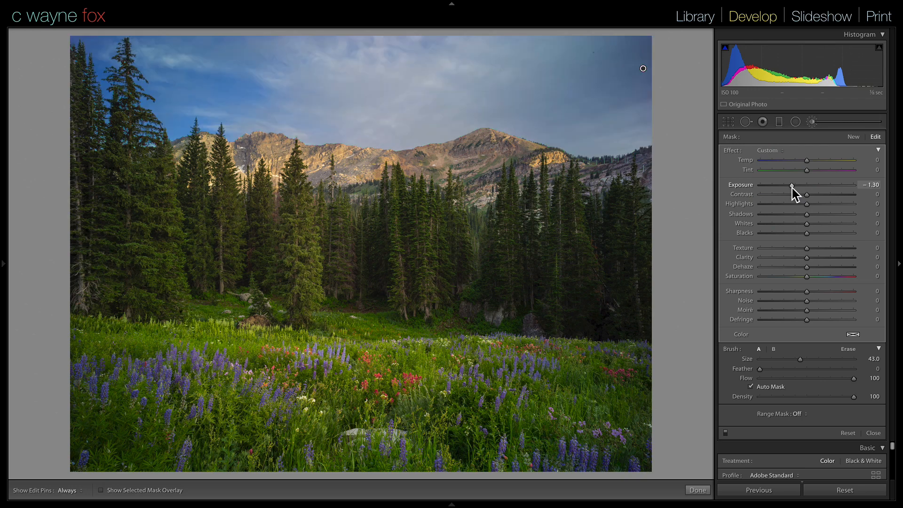
left_click_drag(793, 186, 784, 185)
key("alt")
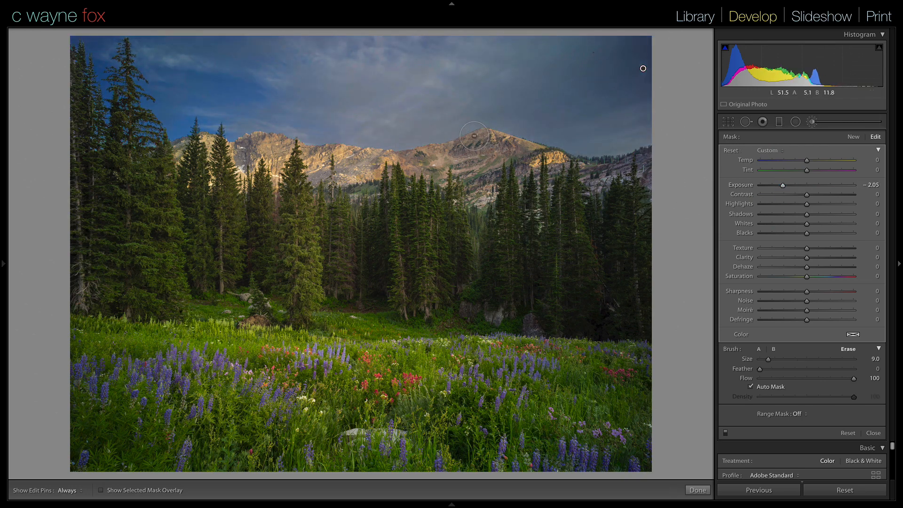
Inspect the mountain peak's edge up close under the brushed adjustment, and compare it with the same edge under the graduated filter.
left_click(475, 136)
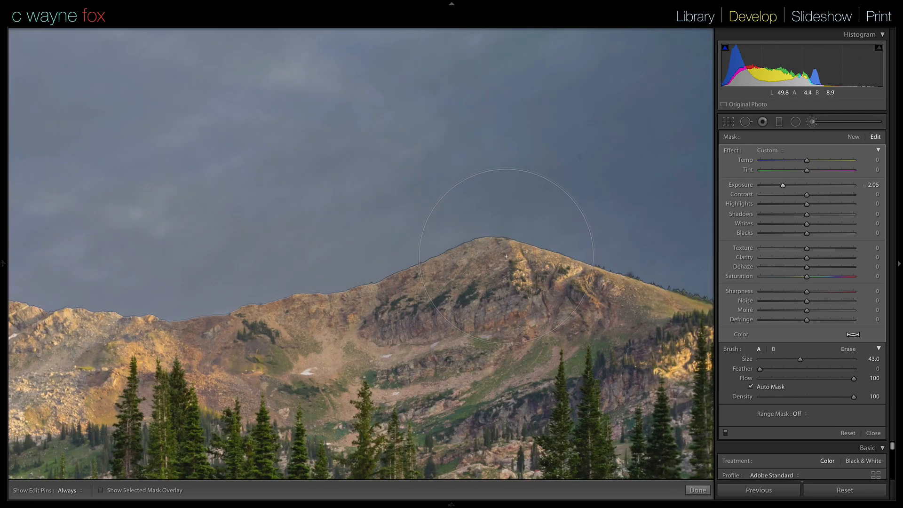
key("alt")
left_click(507, 259)
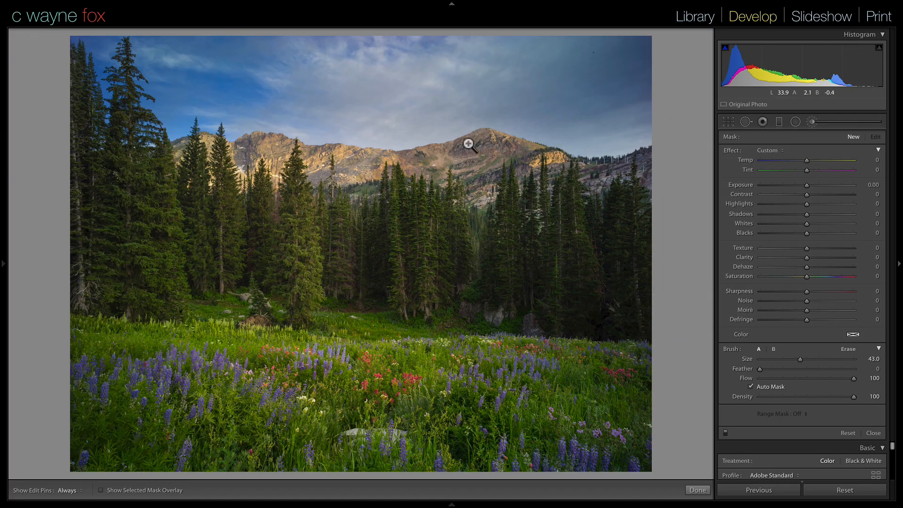
left_click(468, 142)
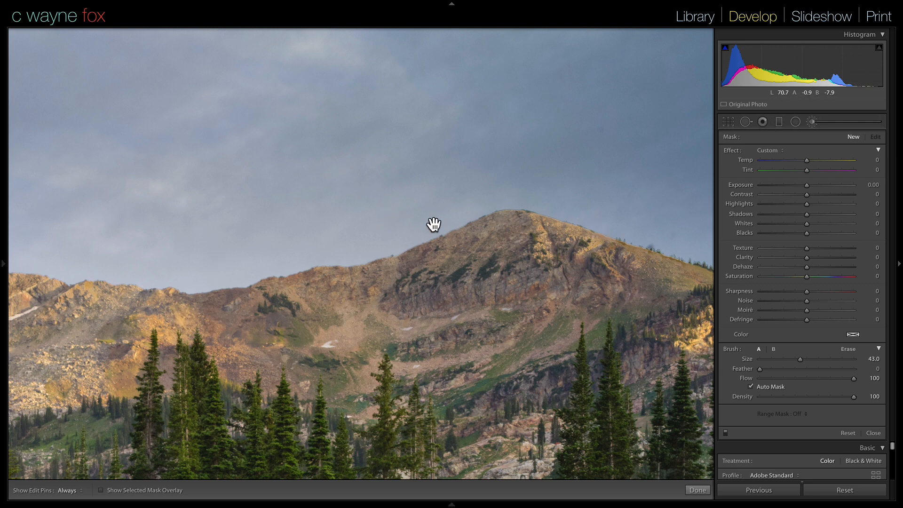
key("z")
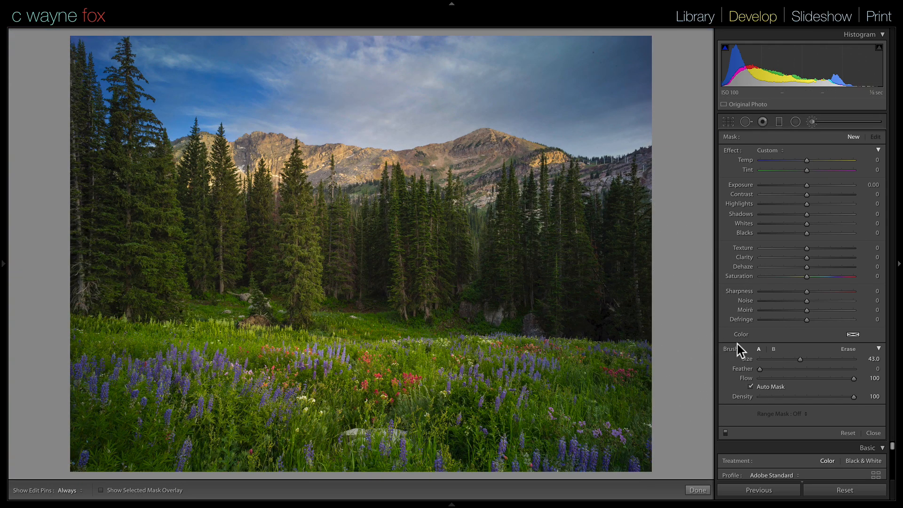
Return the mountain meadow photo to the earliest Add Brush Stroke state in its history.
mouse_move(2, 265)
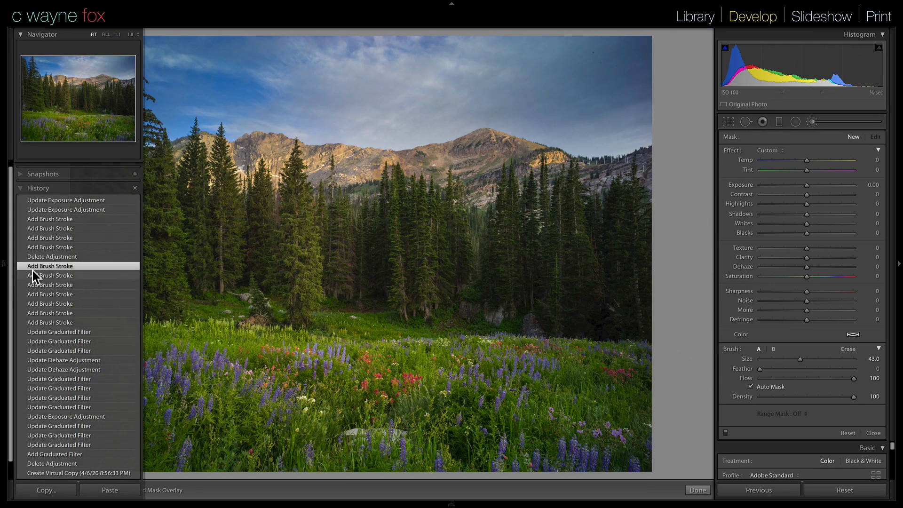
left_click(62, 322)
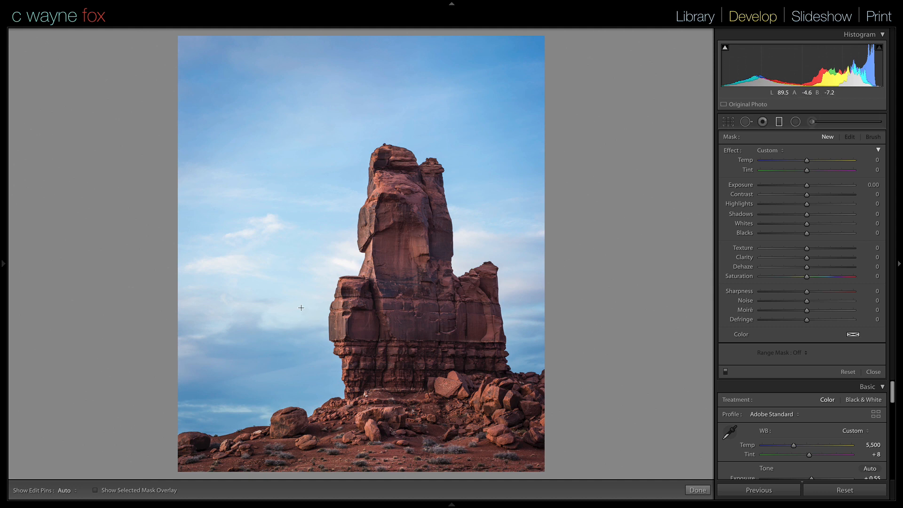
Draw a slanted graduated filter over the sky and rock tower, deleting the trial one, and shift it slightly upward.
left_click_drag(301, 308, 313, 340)
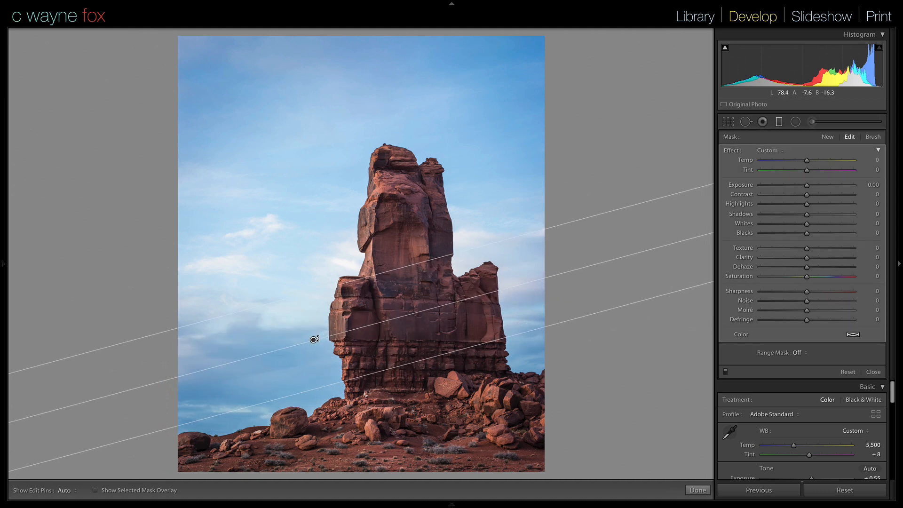
key("Delete")
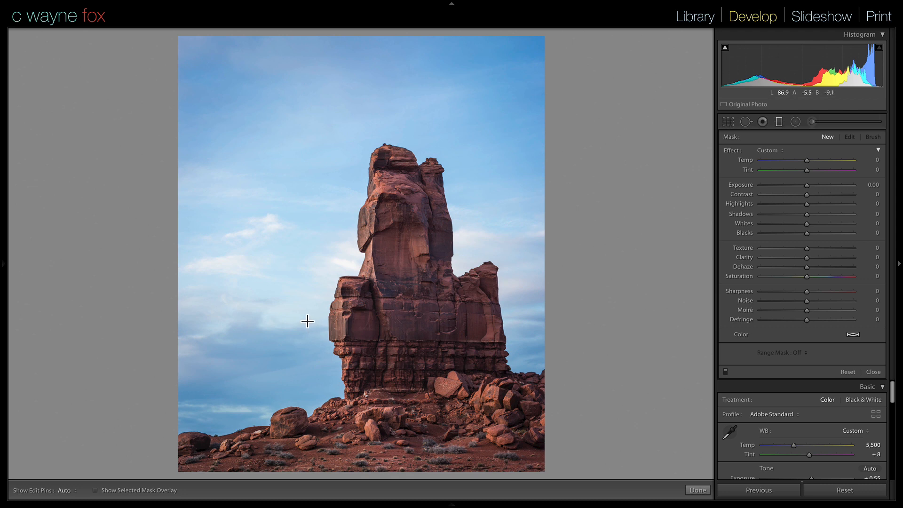
left_click_drag(300, 302, 324, 388)
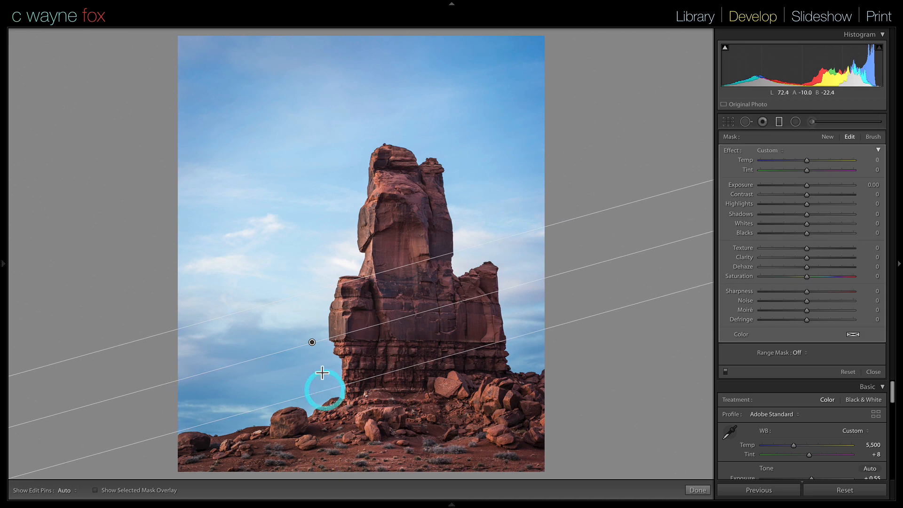
mouse_move(313, 343)
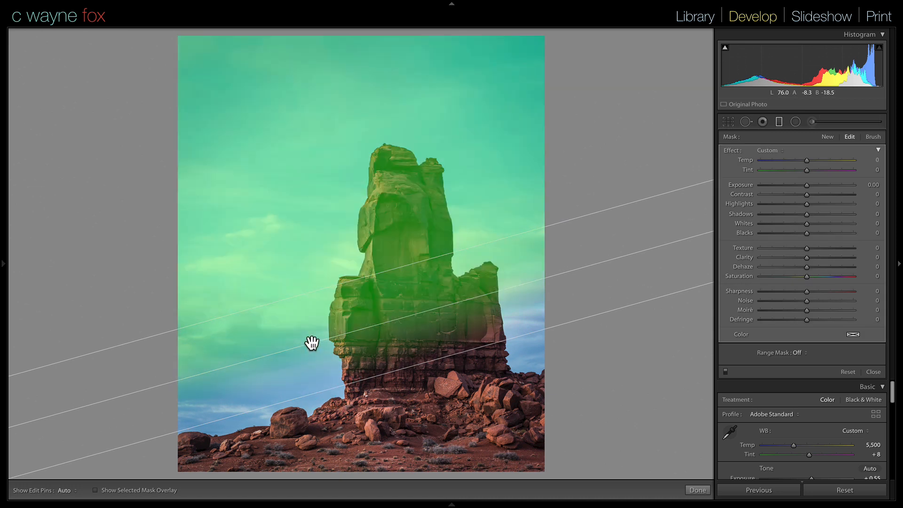
left_click_drag(313, 344, 394, 319)
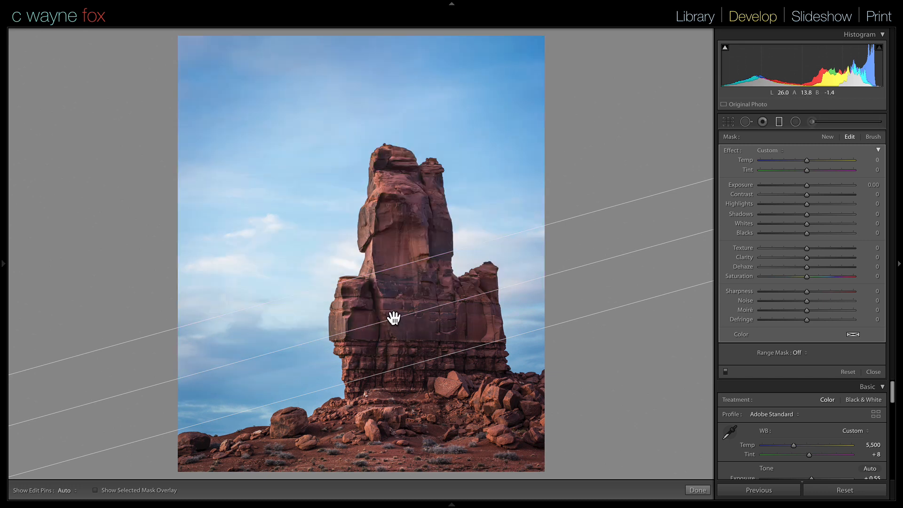
left_click_drag(394, 319, 312, 323)
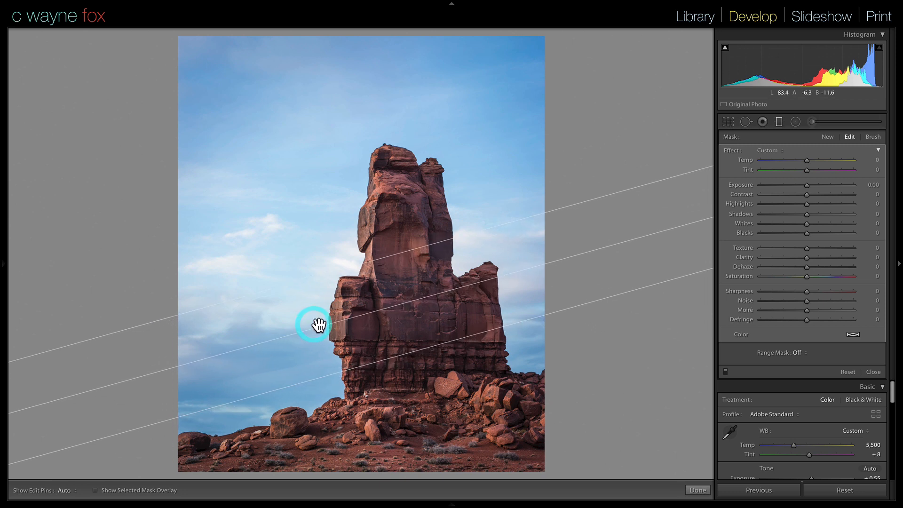
mouse_move(318, 324)
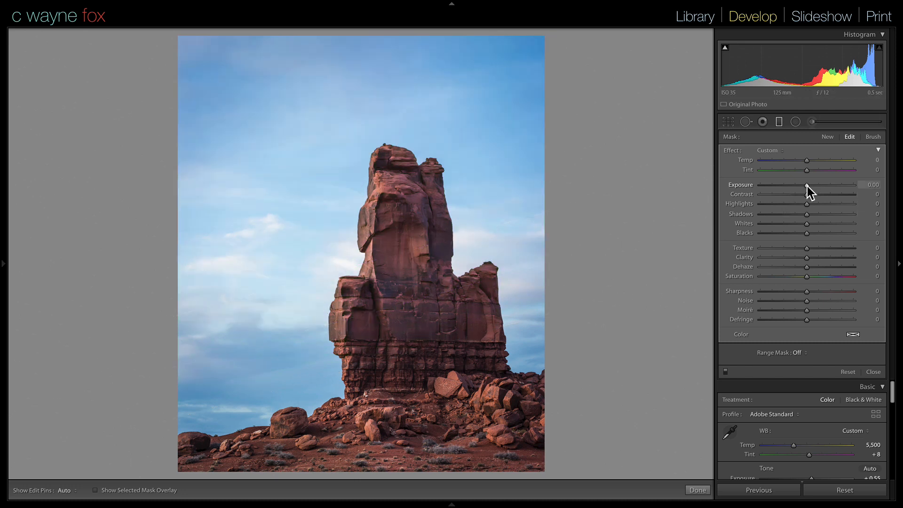
Set the graduated filter's Exposure to −0.61, Dehaze to 14 and Saturation to −17.
left_click_drag(806, 185, 803, 185)
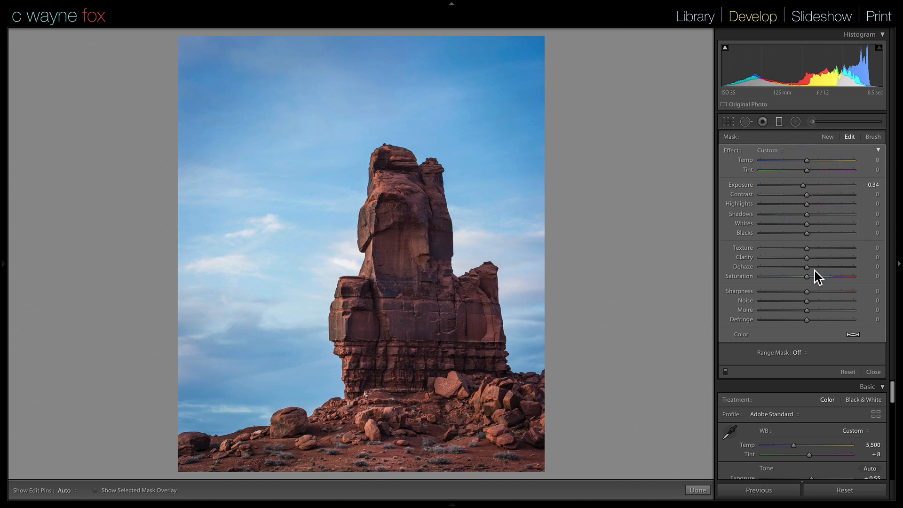
left_click_drag(810, 266, 802, 276)
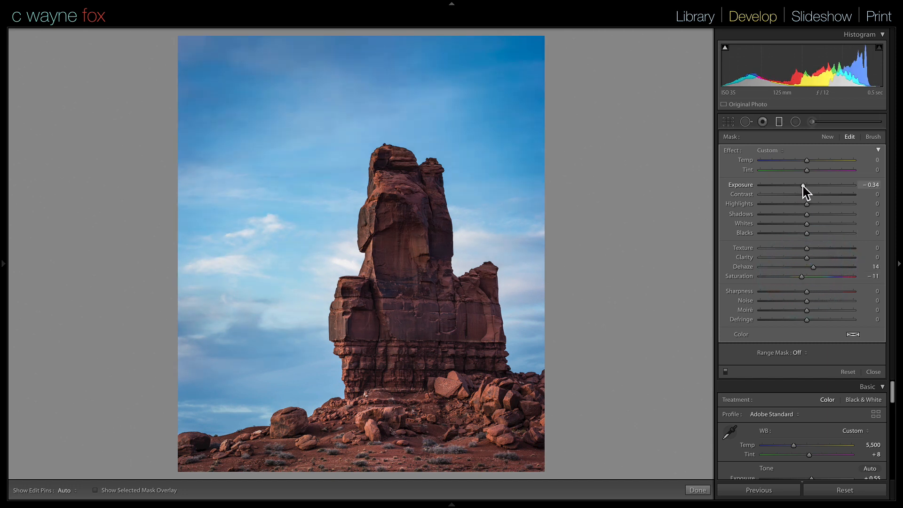
left_click_drag(803, 187, 800, 186)
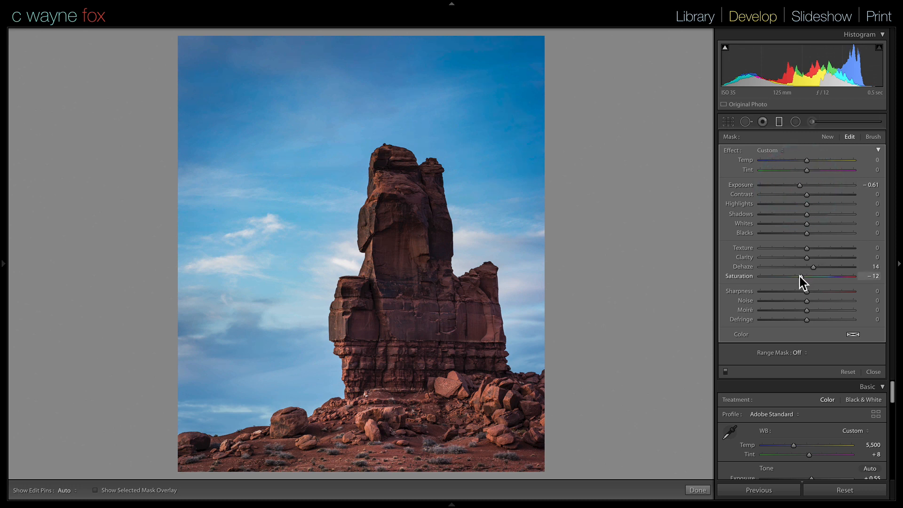
left_click_drag(799, 276, 798, 274)
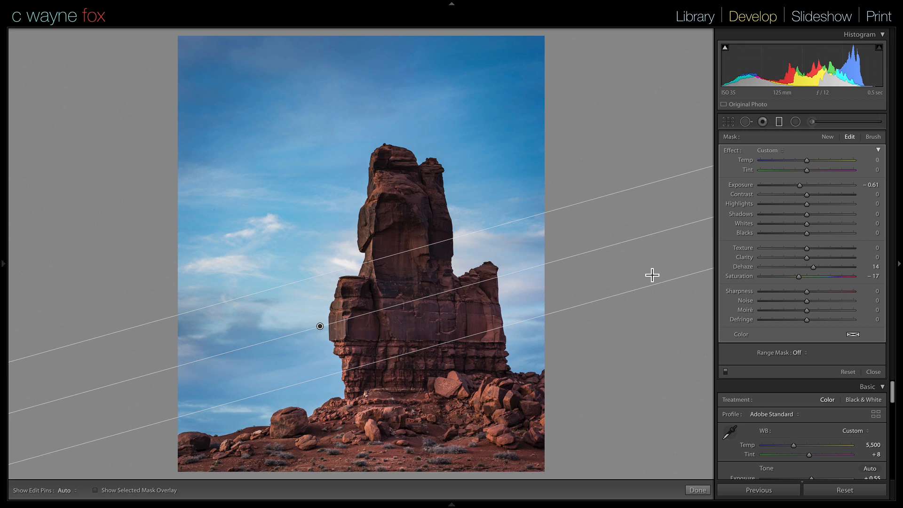
Erase the filter from the rock tower with a size 16 Auto Mask brush while showing the mask overlay, and hide the overlay.
key("o")
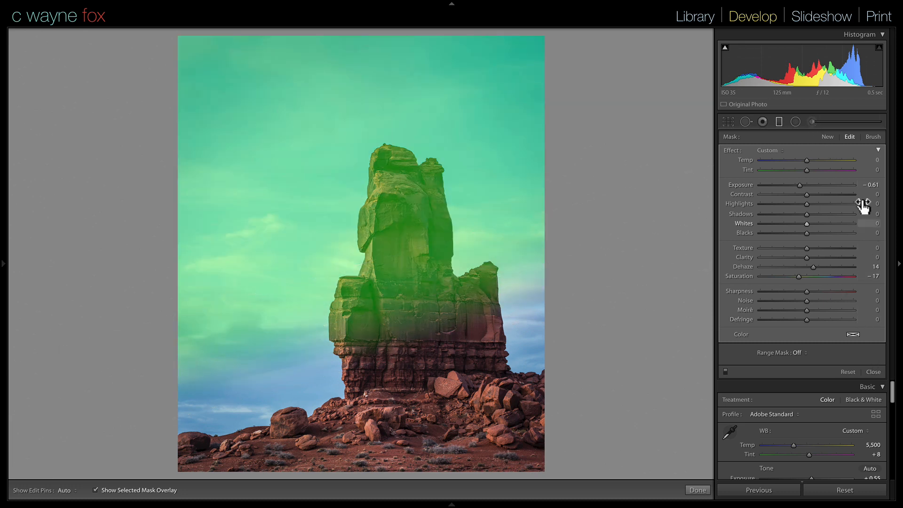
left_click(874, 137)
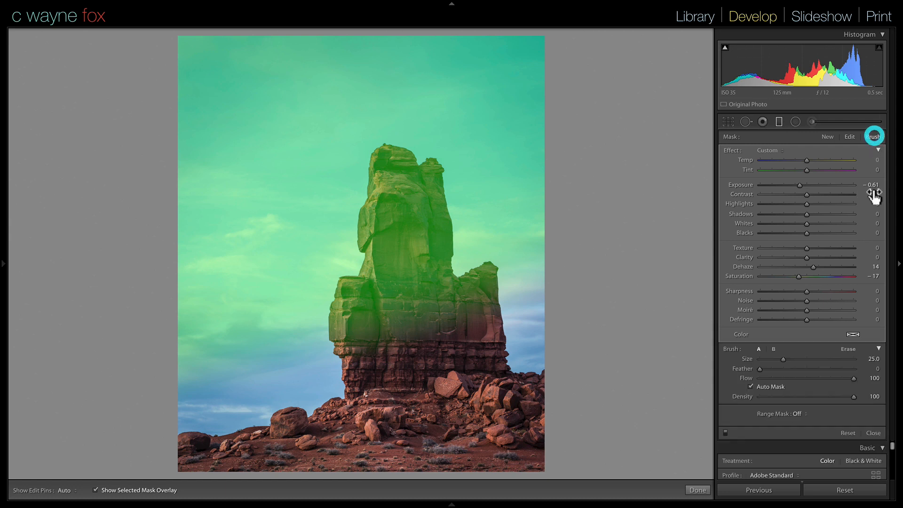
left_click(848, 349)
mouse_move(391, 316)
left_mouse_down()
mouse_move(377, 331)
mouse_move(402, 299)
mouse_move(392, 164)
mouse_move(369, 295)
mouse_move(351, 302)
mouse_move(349, 295)
mouse_move(346, 307)
mouse_move(353, 340)
mouse_move(438, 320)
mouse_move(480, 280)
mouse_move(460, 303)
mouse_move(440, 282)
mouse_move(434, 171)
mouse_move(422, 218)
left_mouse_up()
key("h")
key("h")
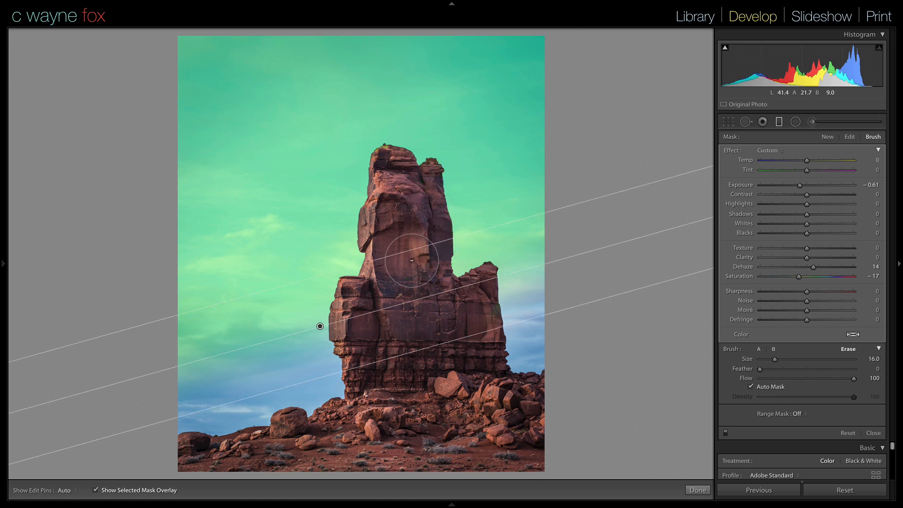
key("o")
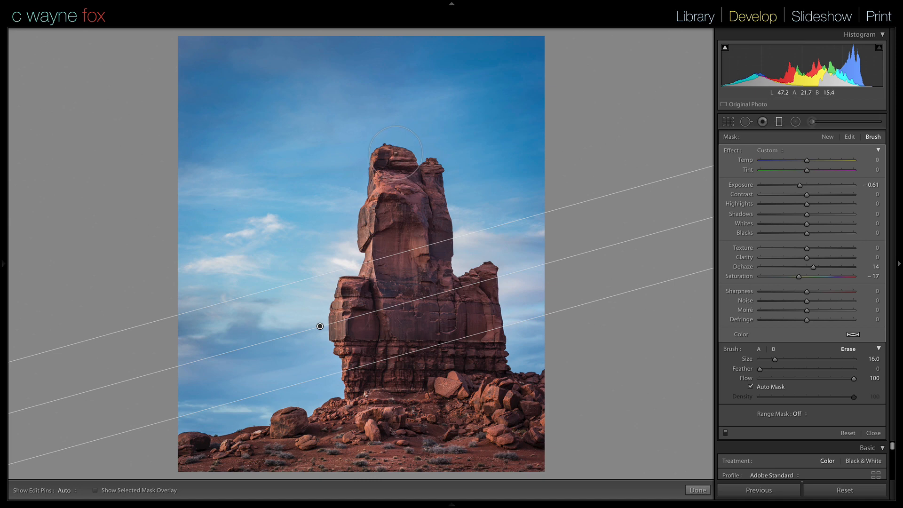
Inspect the rock tower's edges up close, and return to the history state before the erase stroke.
left_click(396, 150)
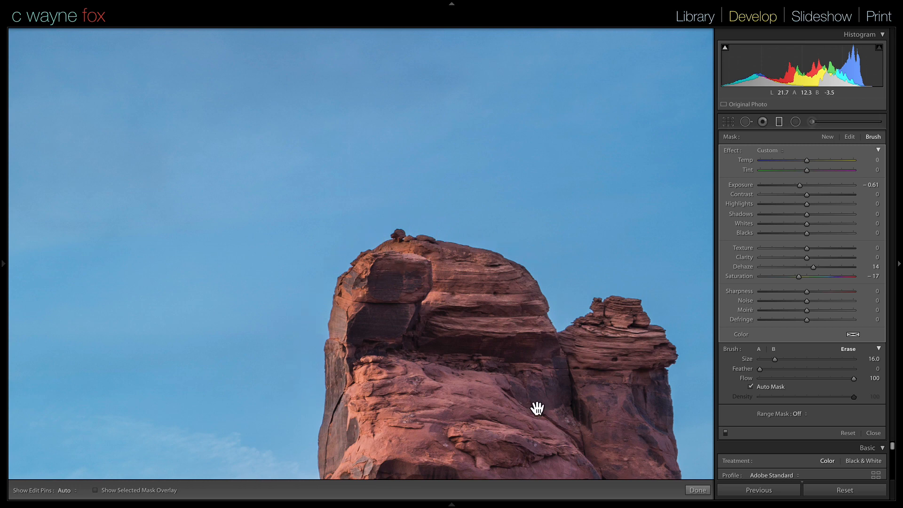
left_click_drag(537, 408, 469, 137)
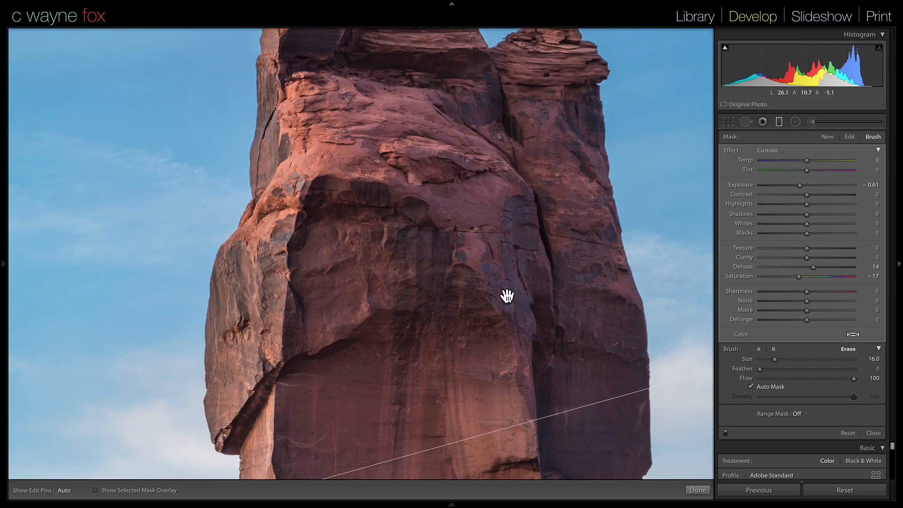
left_click_drag(507, 295, 591, 188)
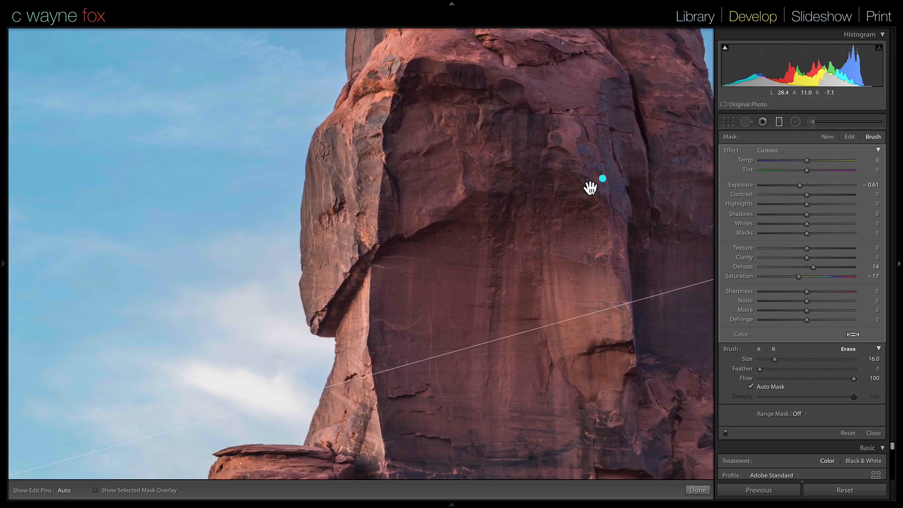
left_click(452, 269)
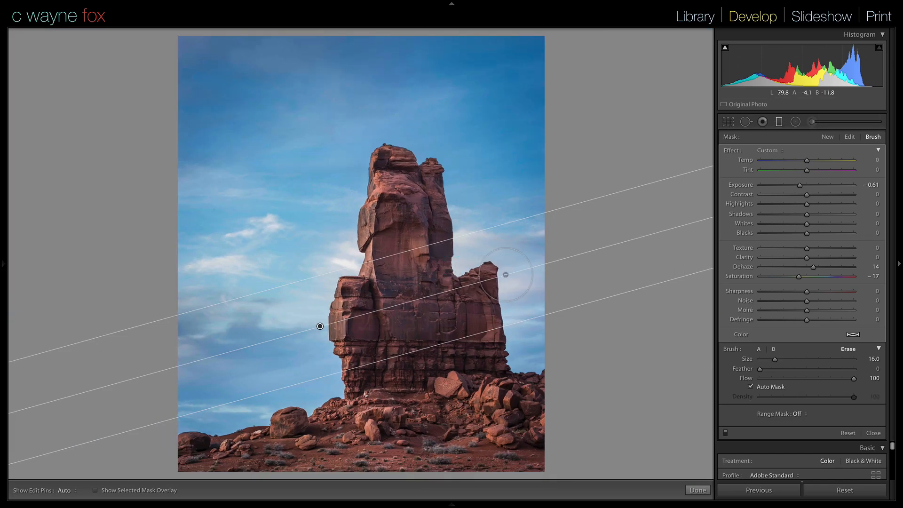
mouse_move(10, 262)
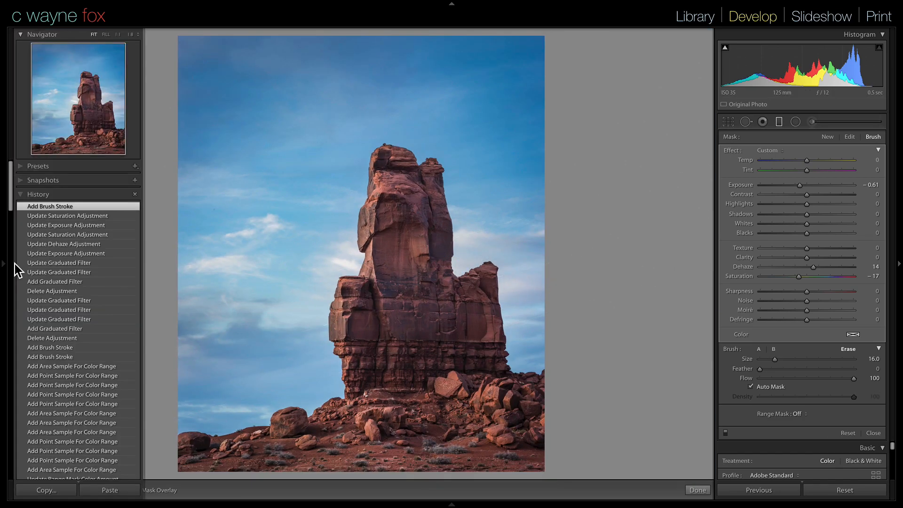
left_click(72, 216)
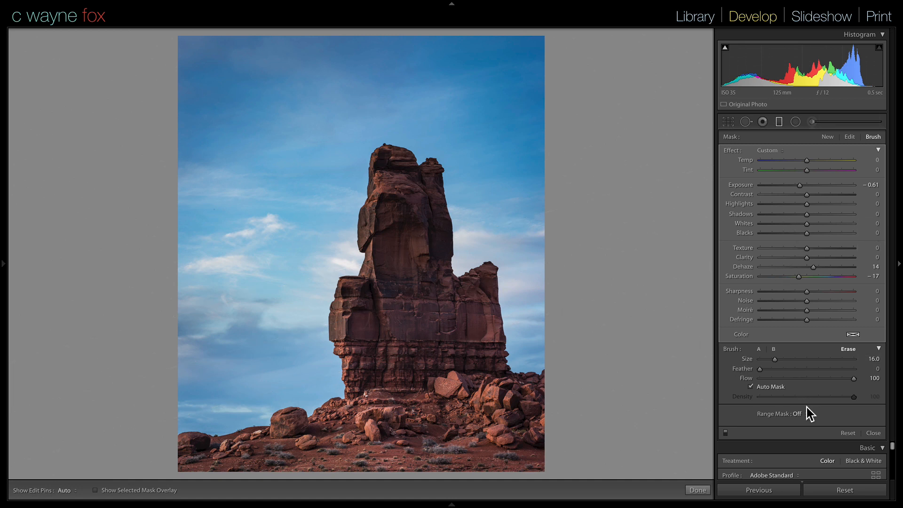
Switch to editing the graduated filter and set its Range Mask to Luminance.
left_click(848, 137)
left_click(805, 354)
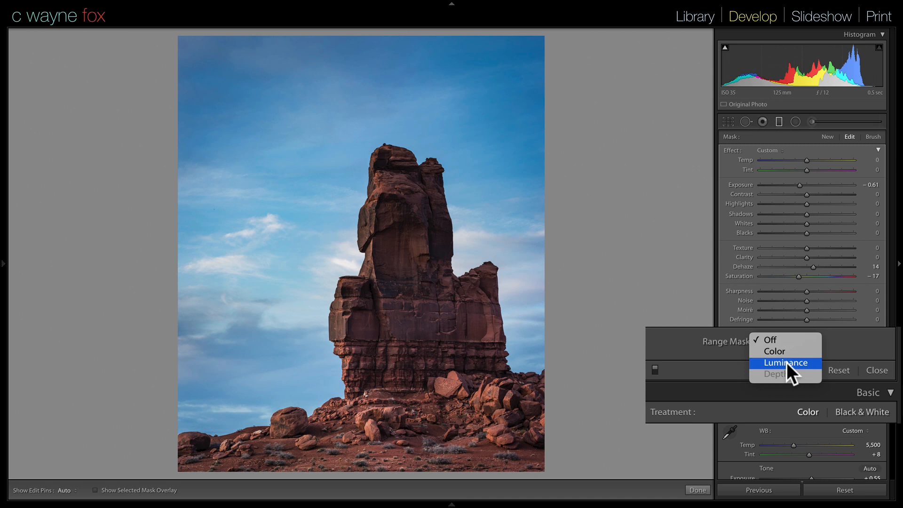
left_click(786, 362)
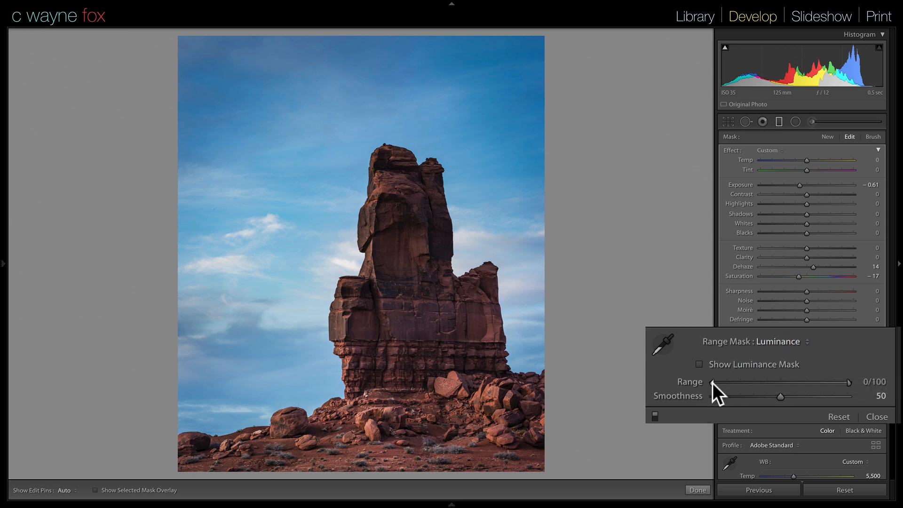
Try luminance ranges of 14/66 and 66/71, show the luminance mask, and restore the range to 0/100.
left_click_drag(712, 383, 735, 385)
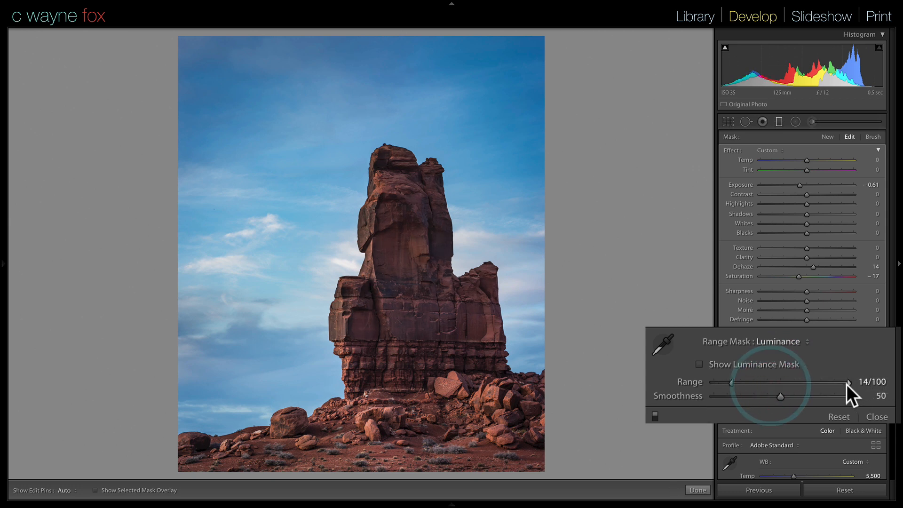
left_click_drag(849, 382, 802, 383)
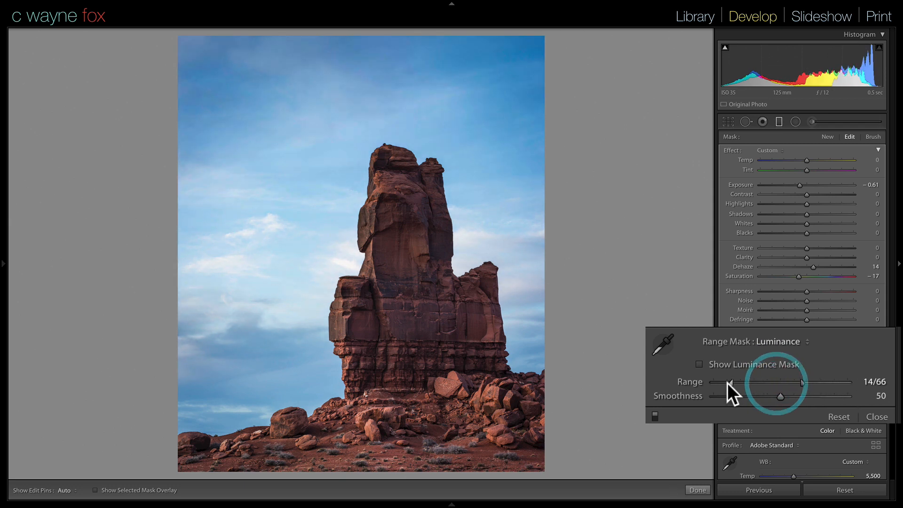
left_click_drag(733, 382, 802, 385)
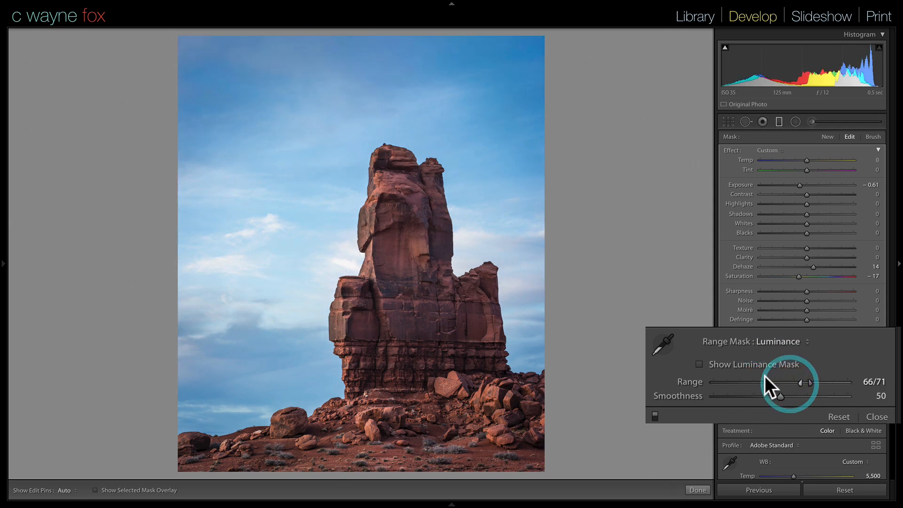
left_click(700, 364)
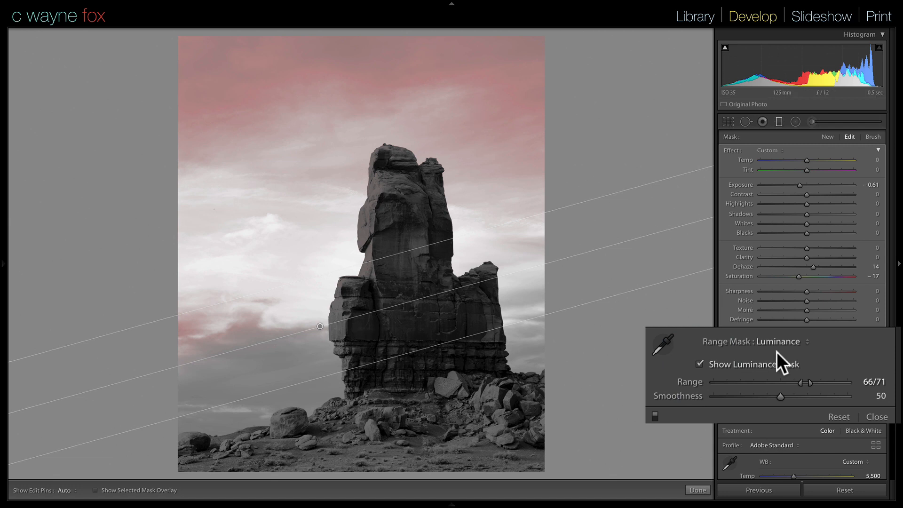
left_click_drag(810, 383, 675, 377)
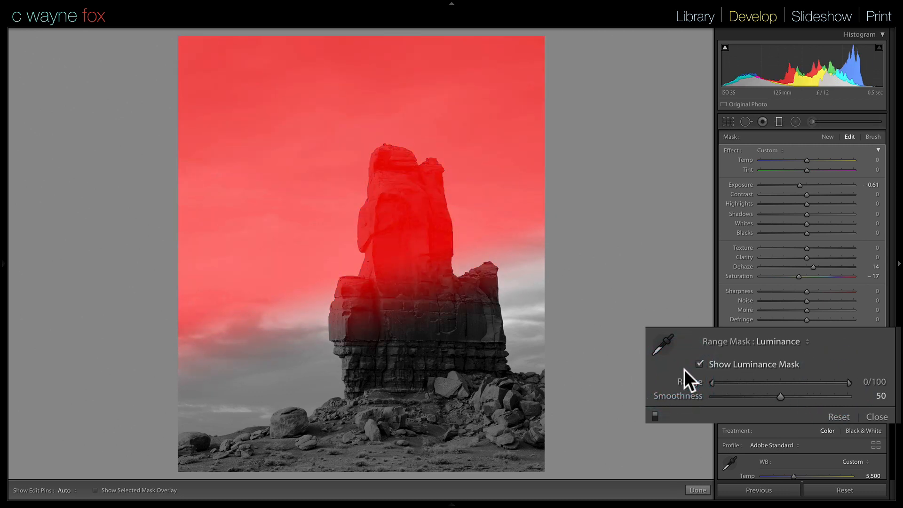
Raise the luminance range's lower limit to 50 while showing the mask overlay, and fine-tune it to 54/100 with the overlay hidden.
key("o")
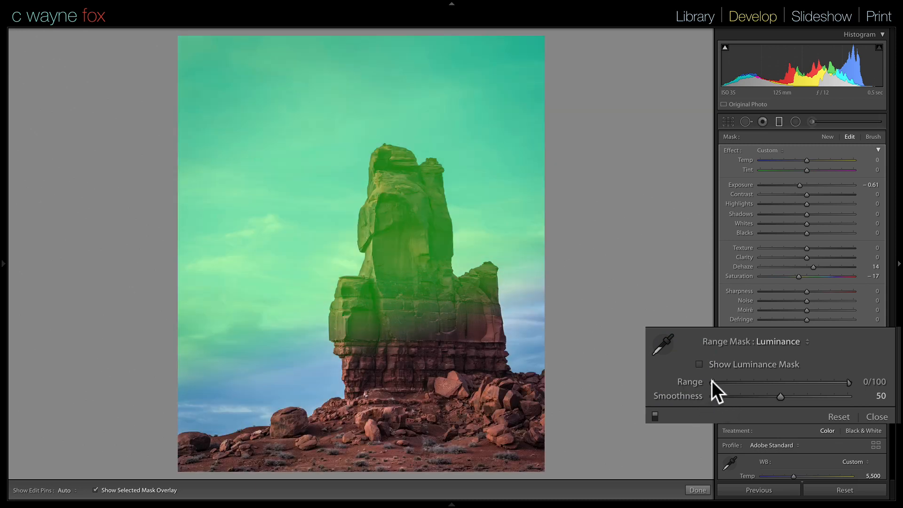
left_click_drag(712, 380, 754, 374)
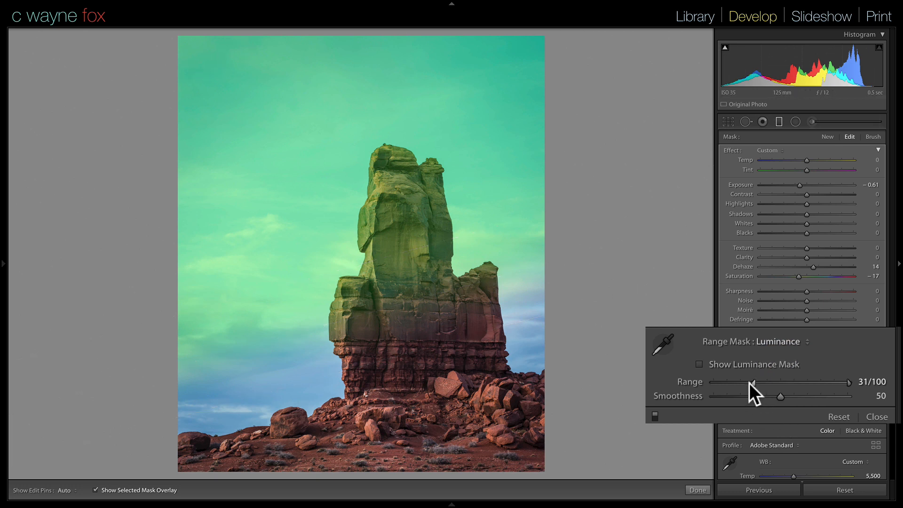
left_click_drag(753, 382, 779, 382)
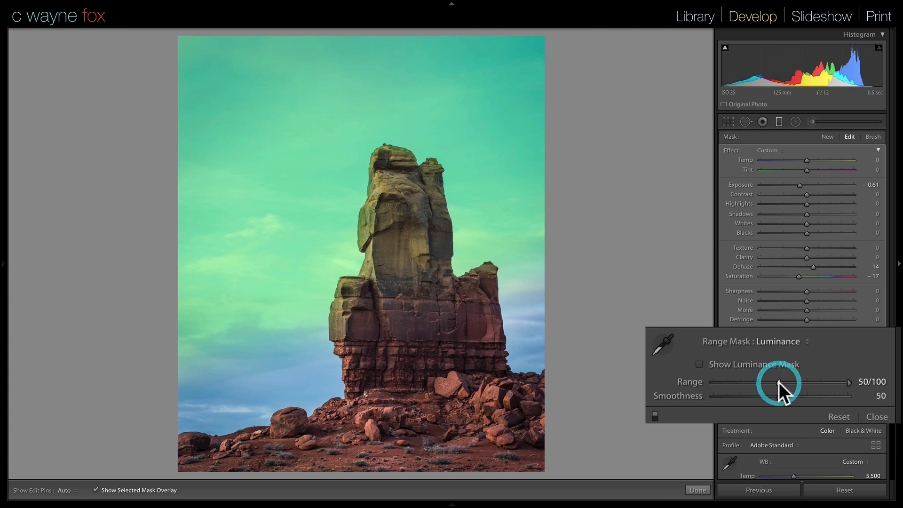
key("o")
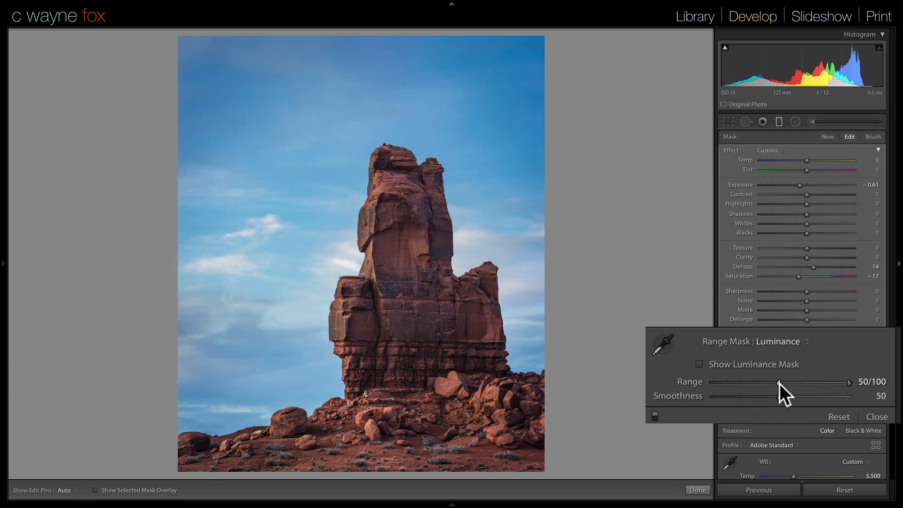
mouse_move(779, 383)
left_mouse_down()
mouse_move(749, 382)
mouse_move(787, 384)
left_mouse_up()
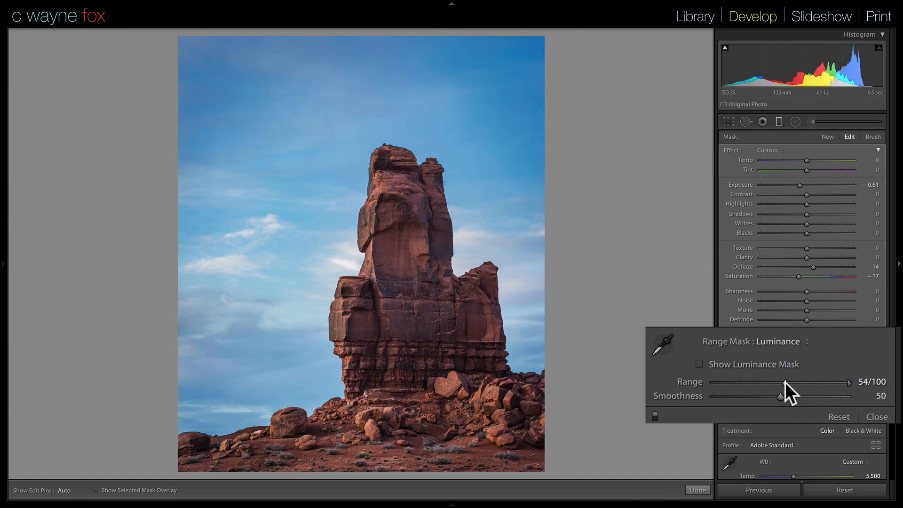
Adjust the luminance range to 51/100 and the smoothness to 7 while showing the mask overlay, and hide the overlay.
left_click_drag(786, 381, 763, 382)
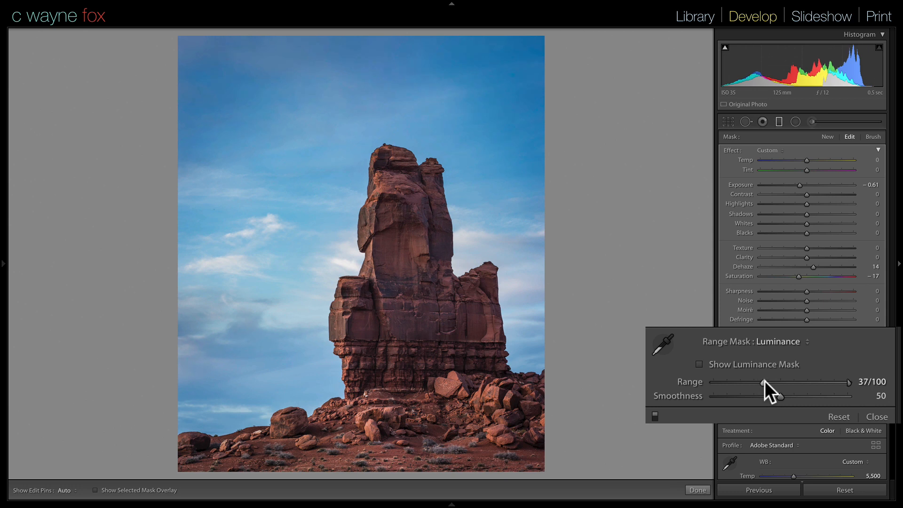
left_click(764, 382)
key("o")
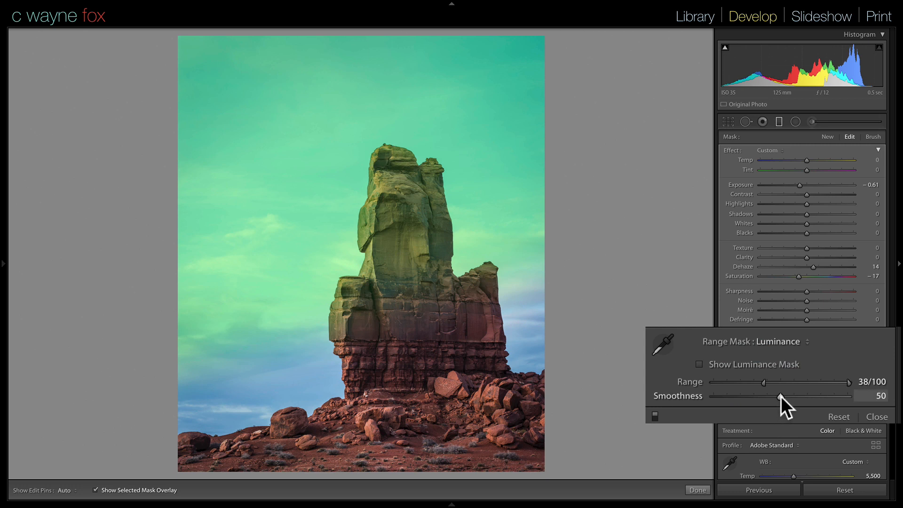
left_click_drag(781, 396, 743, 397)
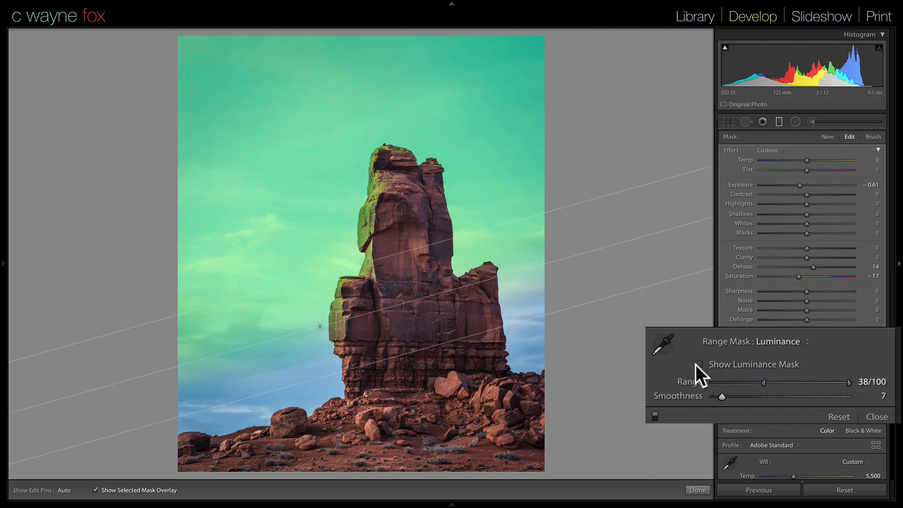
left_click_drag(764, 382, 781, 383)
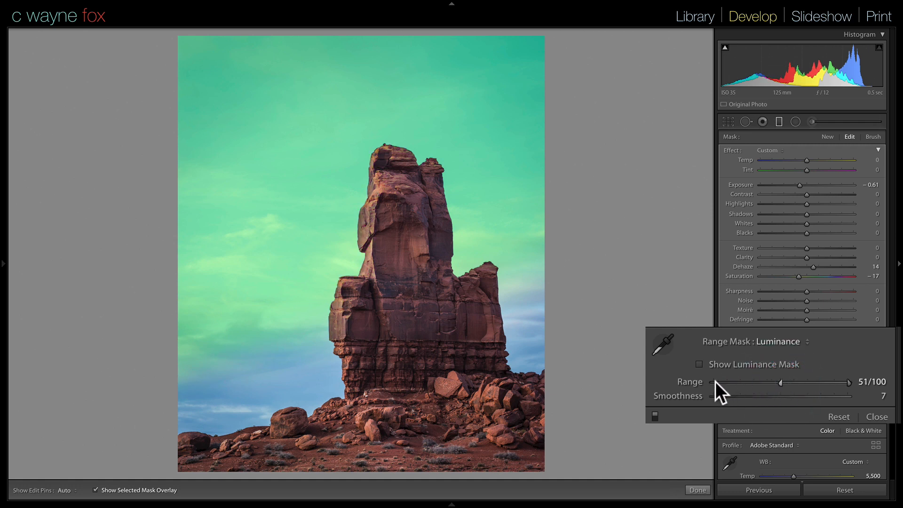
key("o")
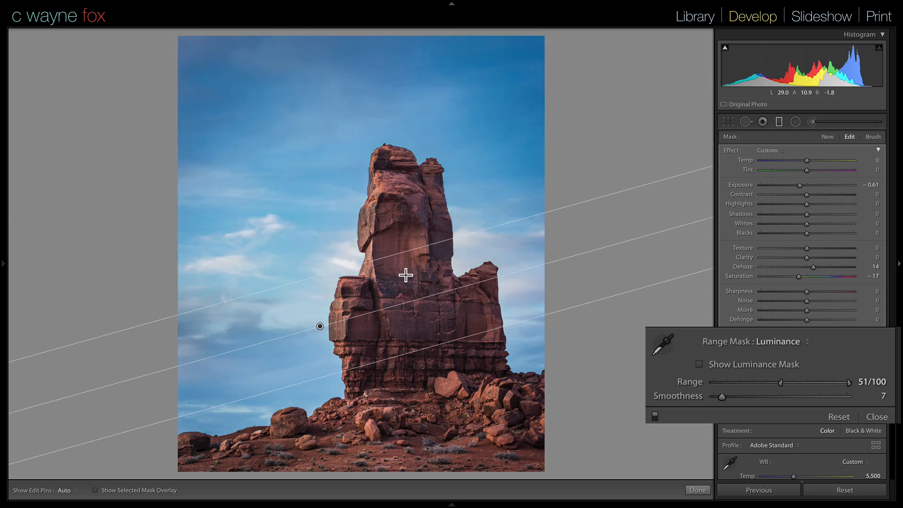
Inspect the rock tower's top and side edges up close under the luminance mask, and return to the full view.
left_click(403, 155)
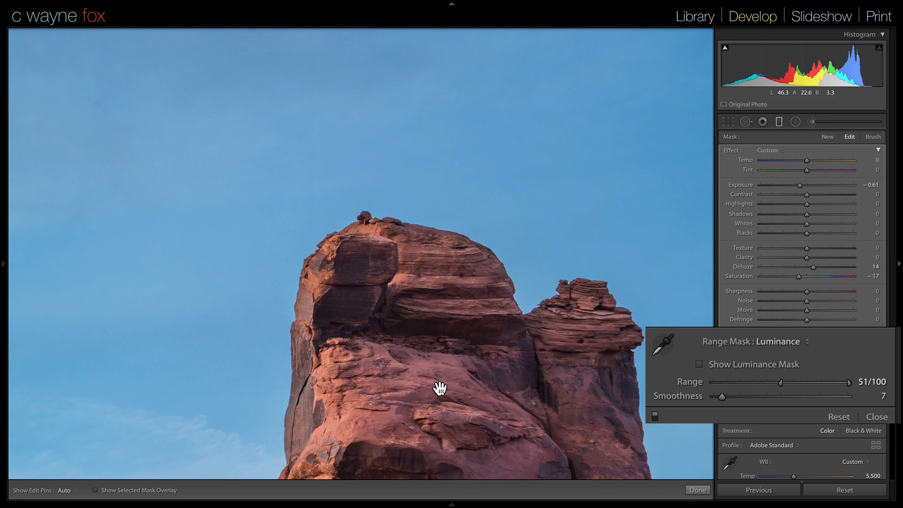
left_click_drag(440, 388, 504, 147)
left_click_drag(447, 296, 443, 175)
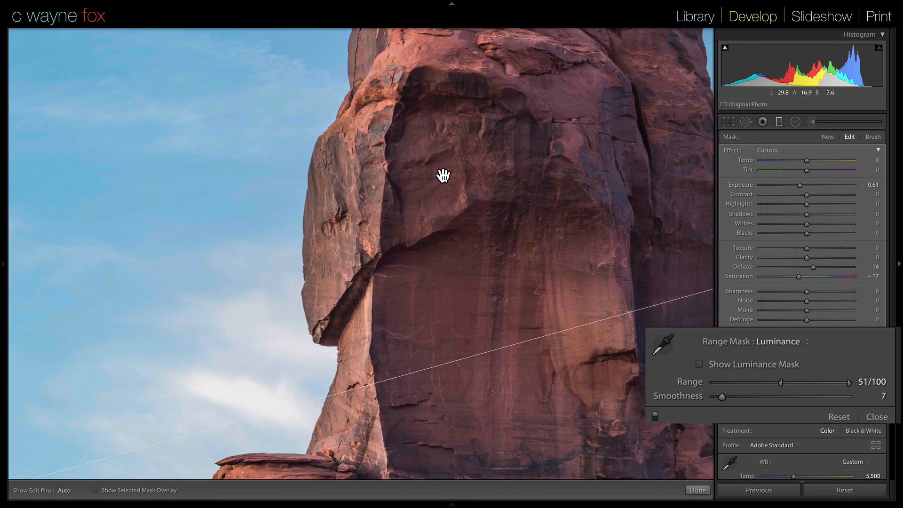
left_click_drag(470, 241, 427, 200)
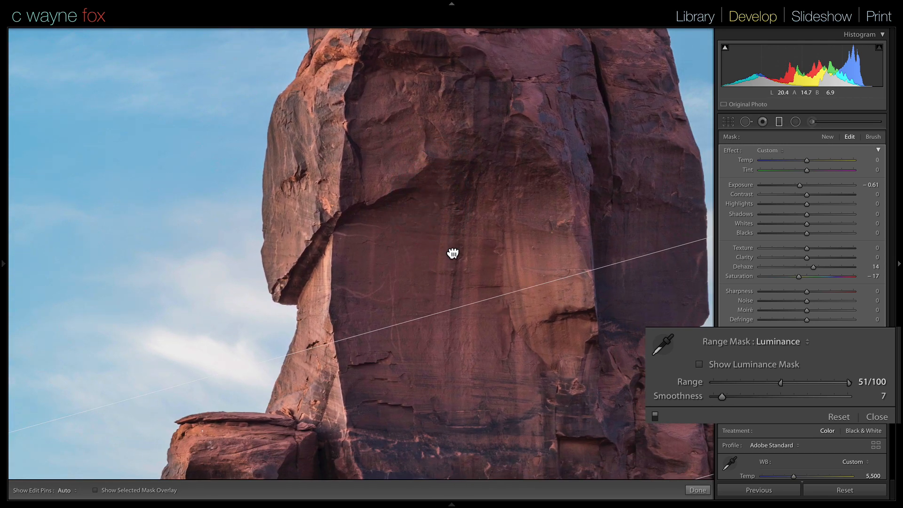
left_click(452, 253)
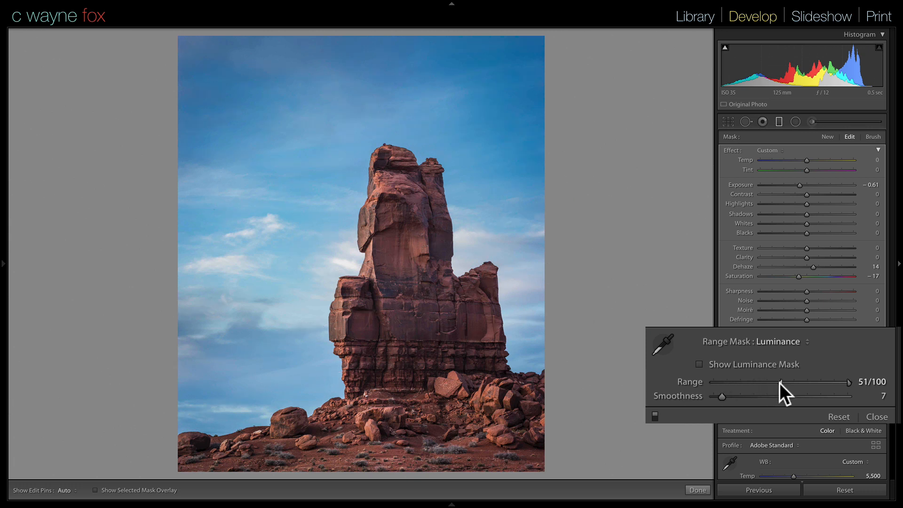
Compare the rock tower with the Range Mask off and set to Luminance, ending with it off.
left_click(783, 341)
left_click(774, 318)
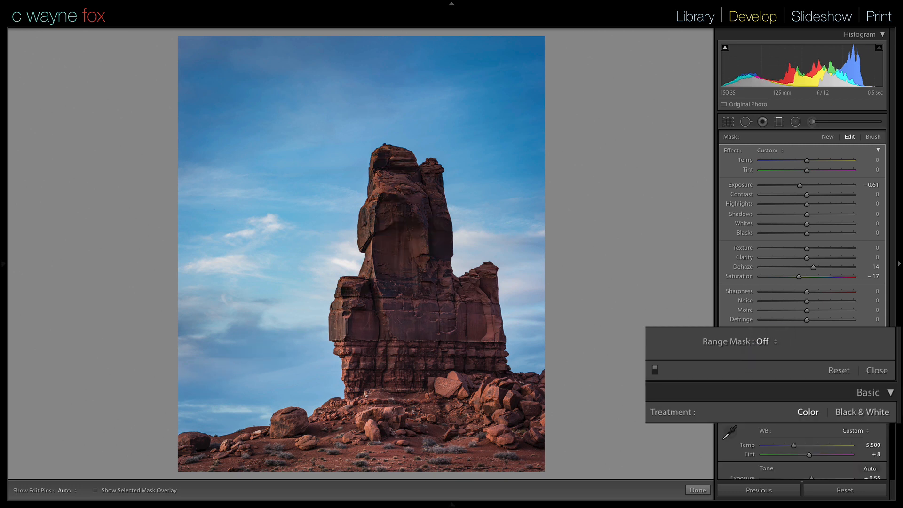
left_click(776, 340)
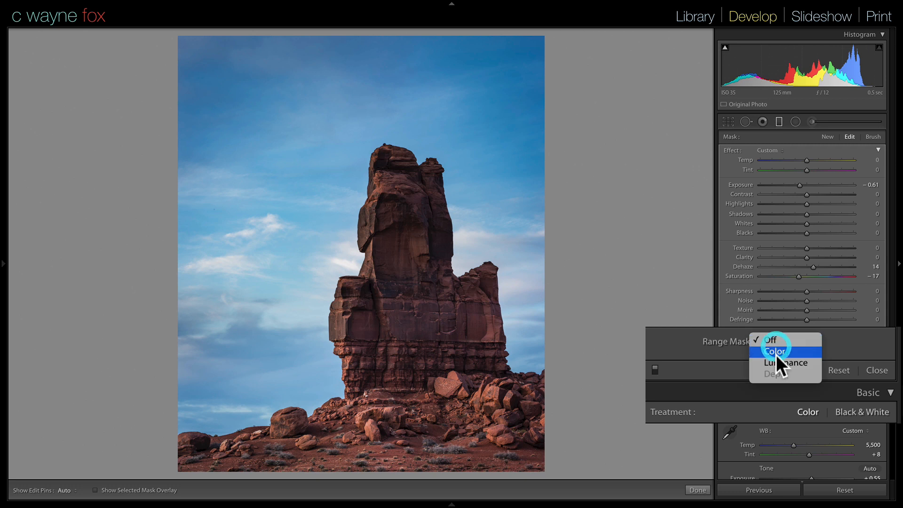
left_click(775, 361)
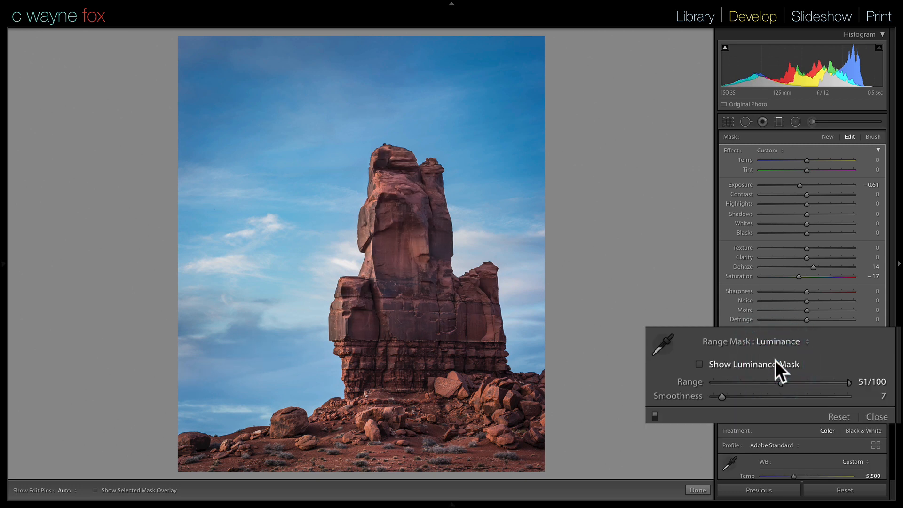
left_click(783, 340)
left_click(783, 337)
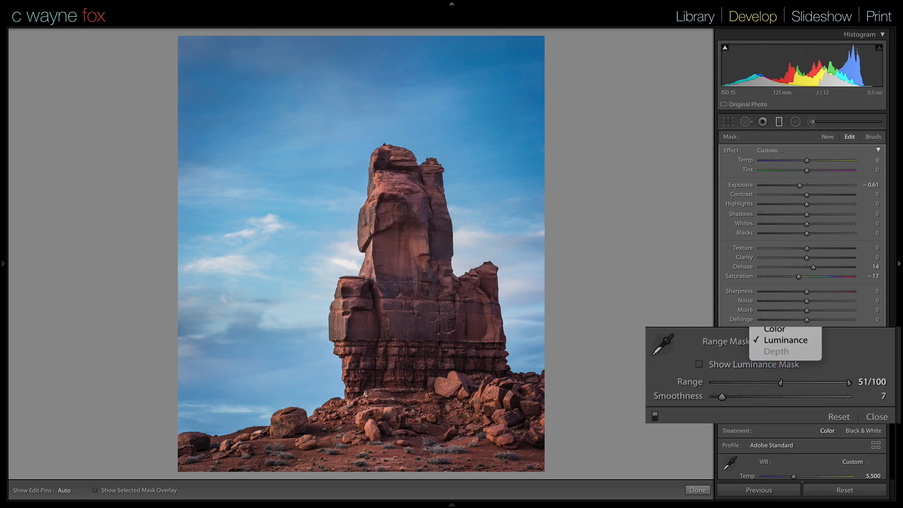
left_click(779, 332)
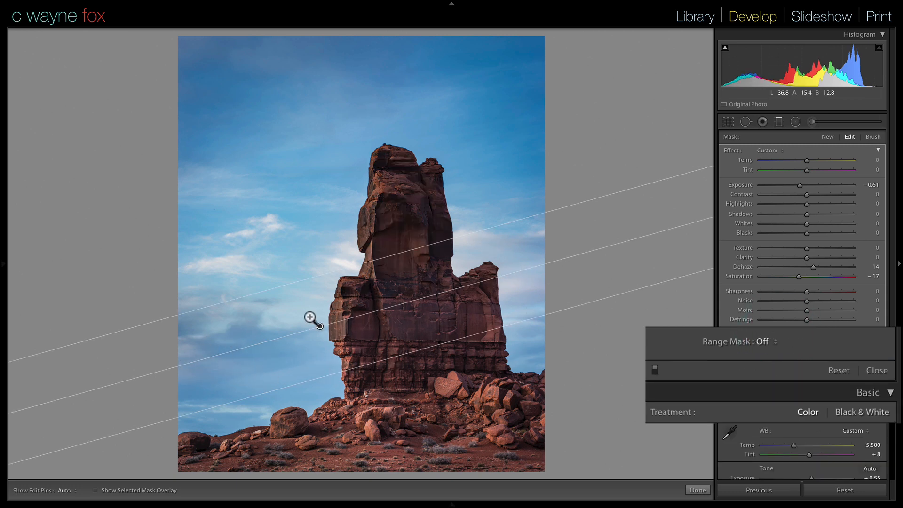
Reset the luminance range to 0/100 and the smoothness to 50, and switch the Range Mask to Color.
left_click(768, 341)
left_click(795, 354)
left_click(806, 341)
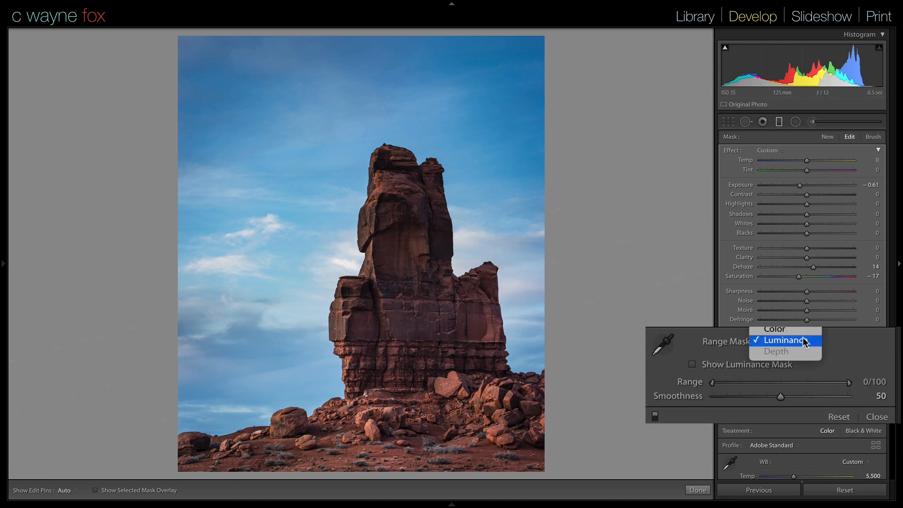
left_click(774, 329)
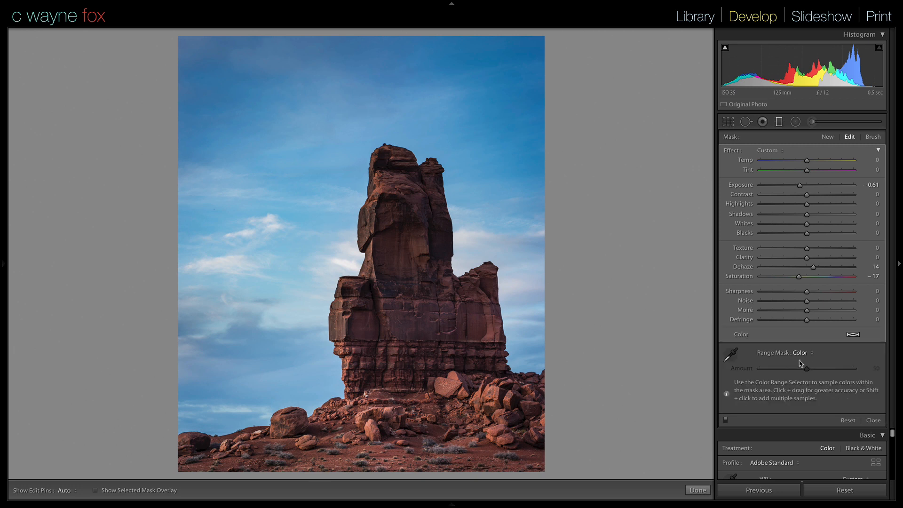
Try single color range samples on the sky's upper-right corner, the clouds beside the tower and the left cloud.
left_click(732, 357)
left_click(535, 43)
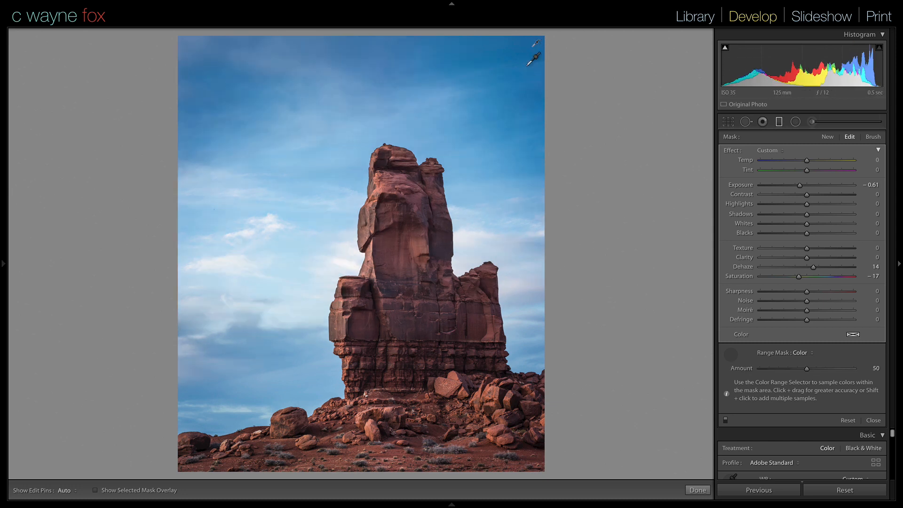
left_click(467, 231)
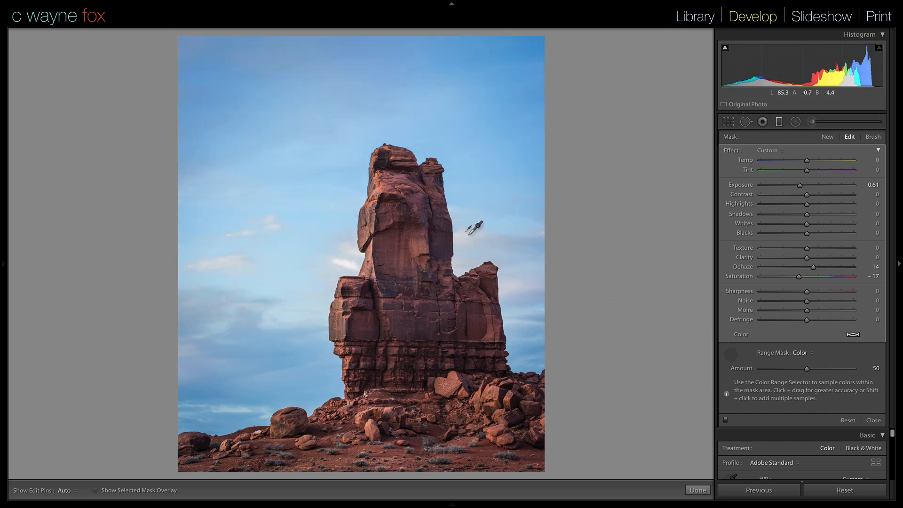
left_click(343, 260)
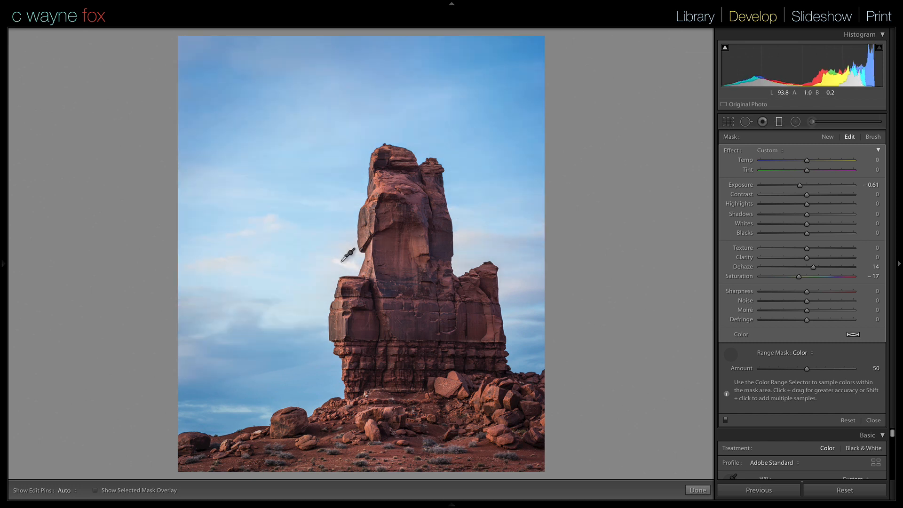
left_click(229, 266)
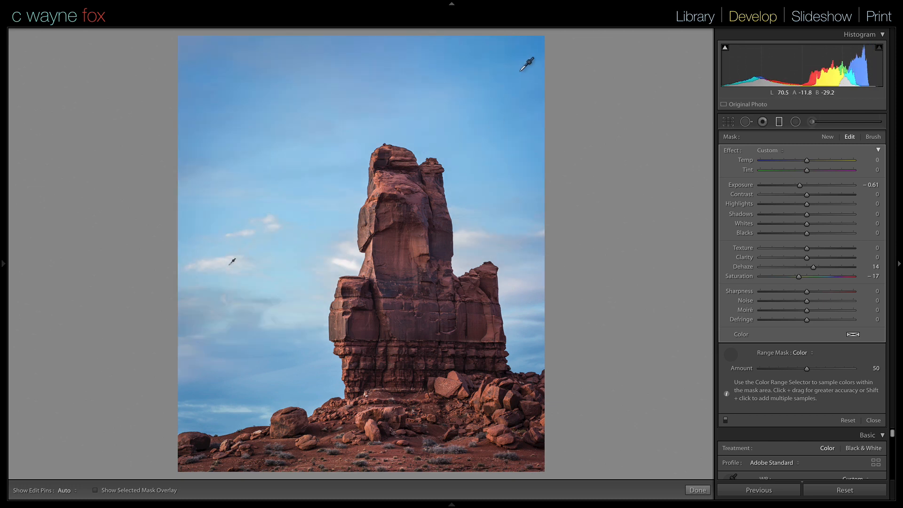
Sample the sky's upper-right corner again, and add five more color samples across the blue sky and clouds on both sides of the tower.
left_click(536, 44)
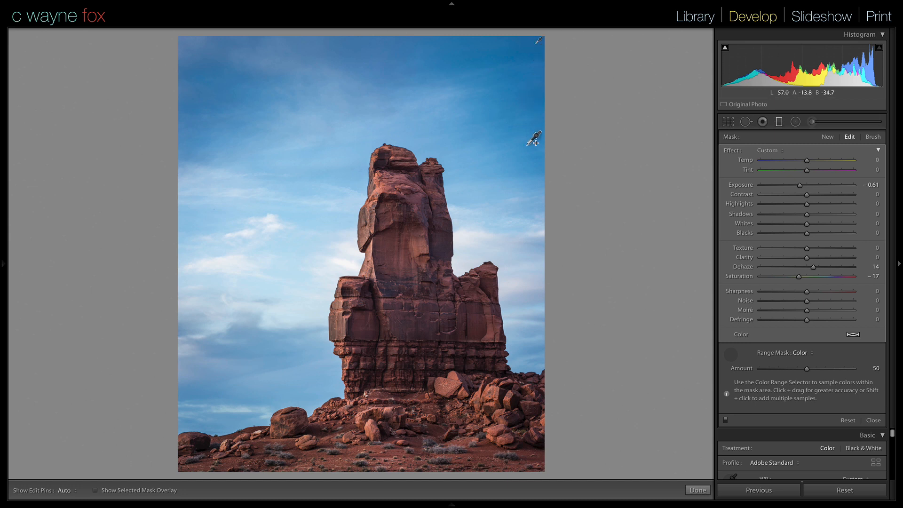
left_click(467, 148, "shift")
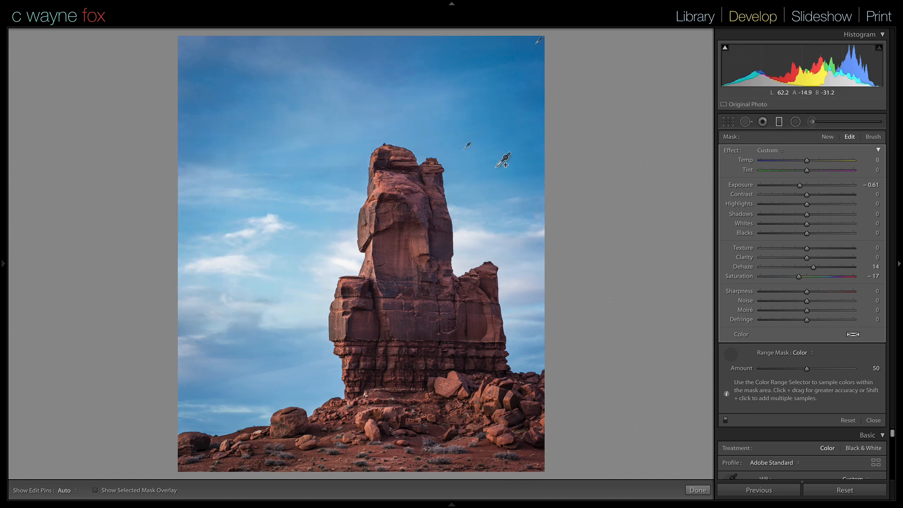
left_click(466, 232, "shift")
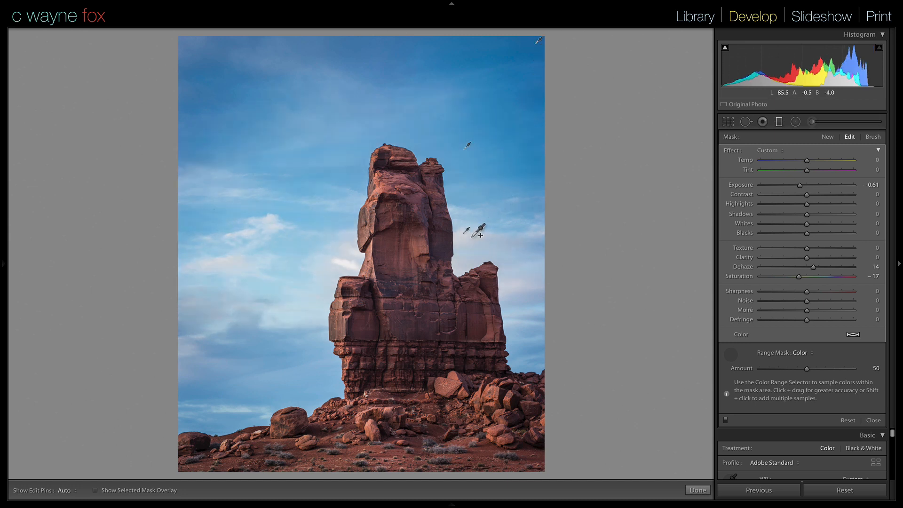
left_click(540, 243, "shift")
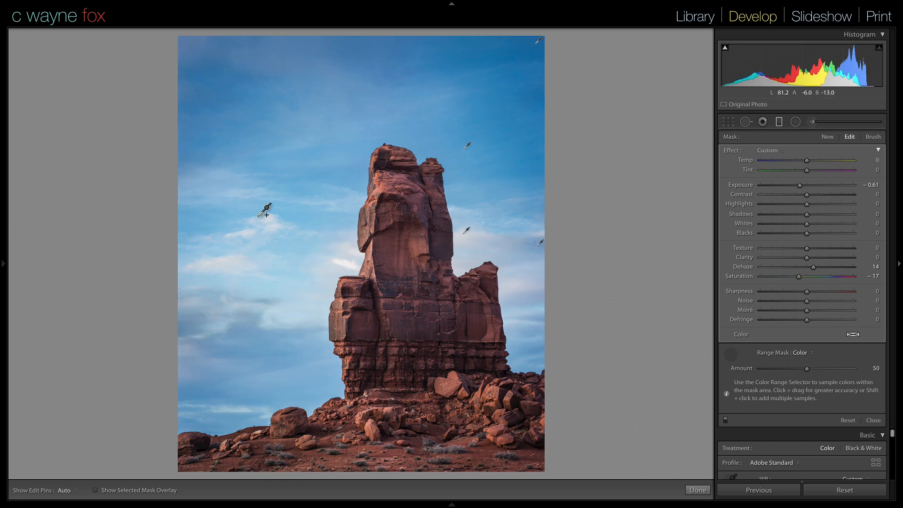
left_click(274, 218, "shift")
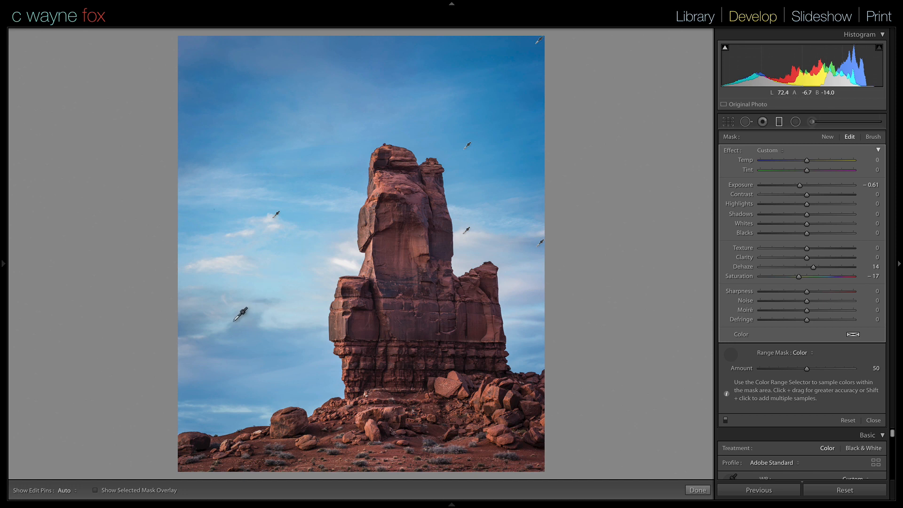
left_click(222, 325, "shift")
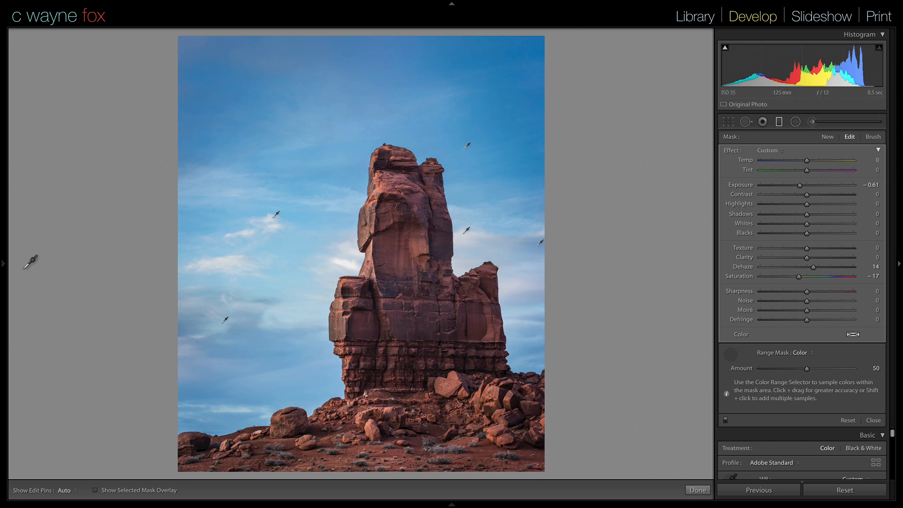
Return to the history state where the Range Mask became Color, and sample one large rectangular area of sky beside the tower's left side.
mouse_move(2, 273)
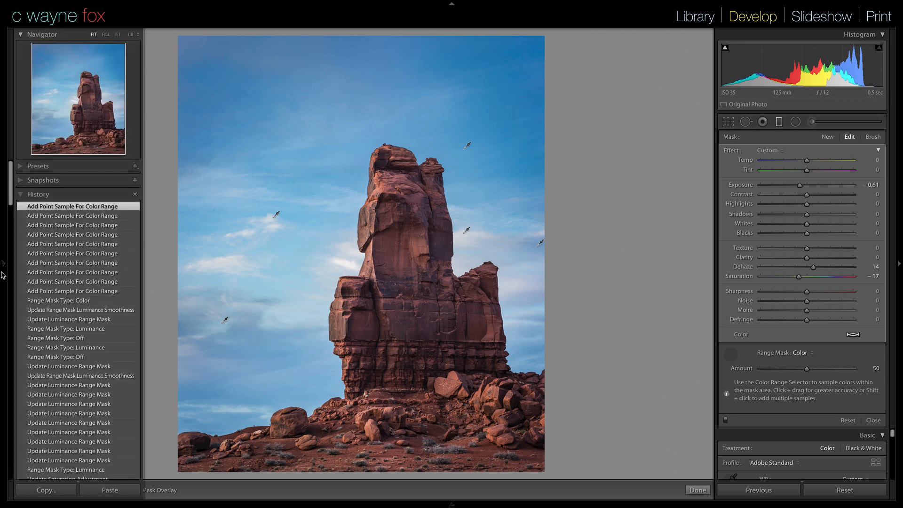
left_click(70, 301)
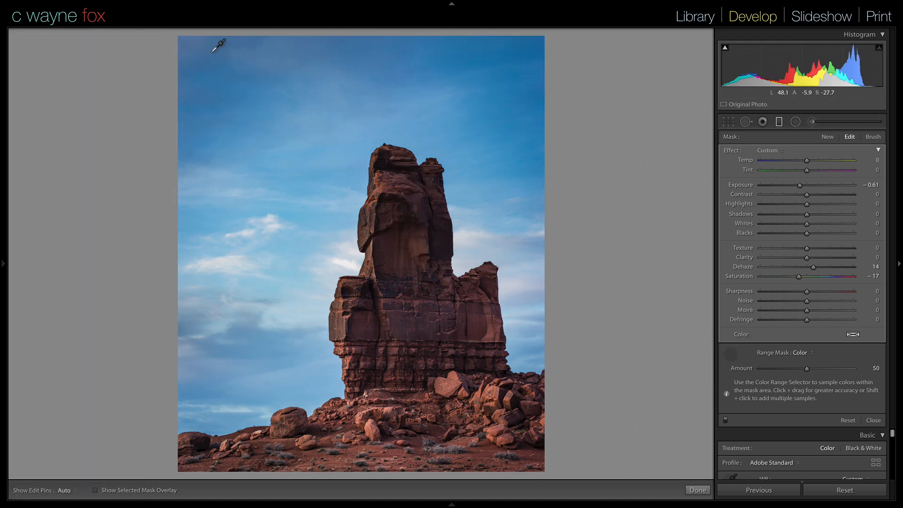
left_click_drag(208, 50, 313, 330)
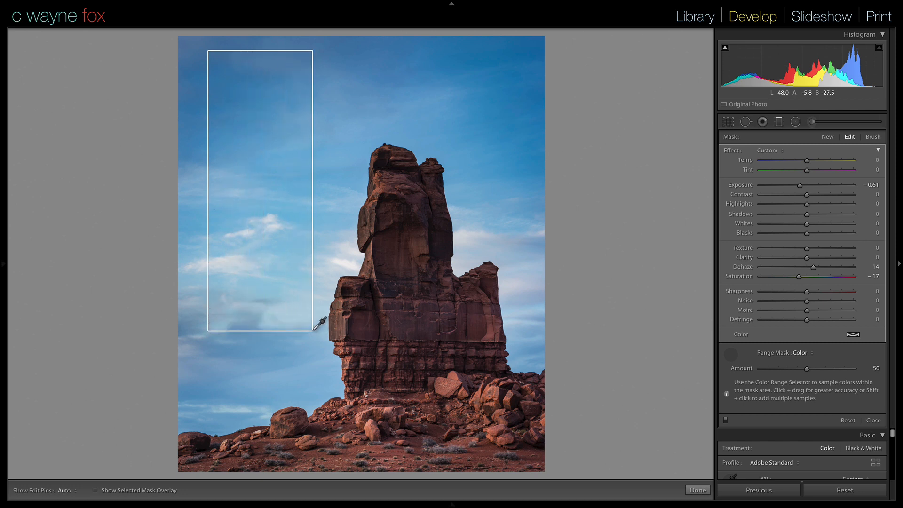
left_click_drag(313, 331, 314, 331)
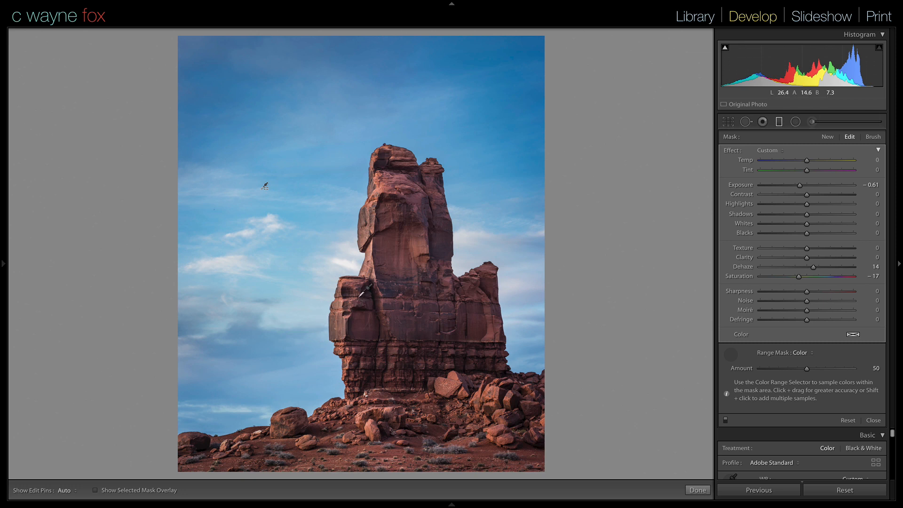
Compare the history states before and after the color area sample, ending on the sampled state.
left_click(4, 266)
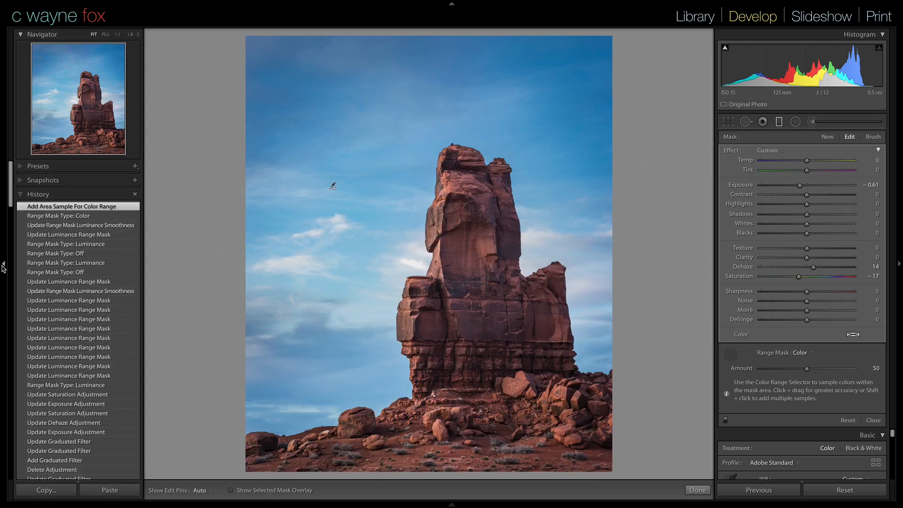
left_click(69, 217)
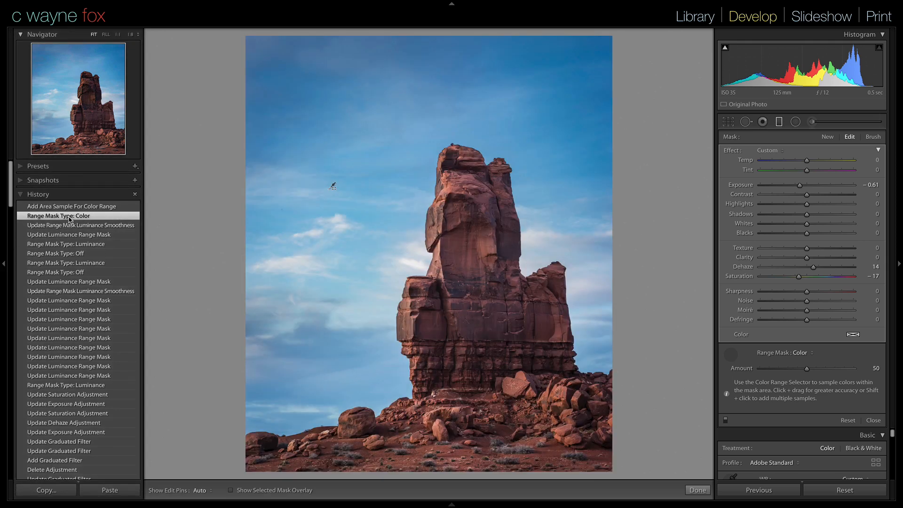
left_click(73, 207)
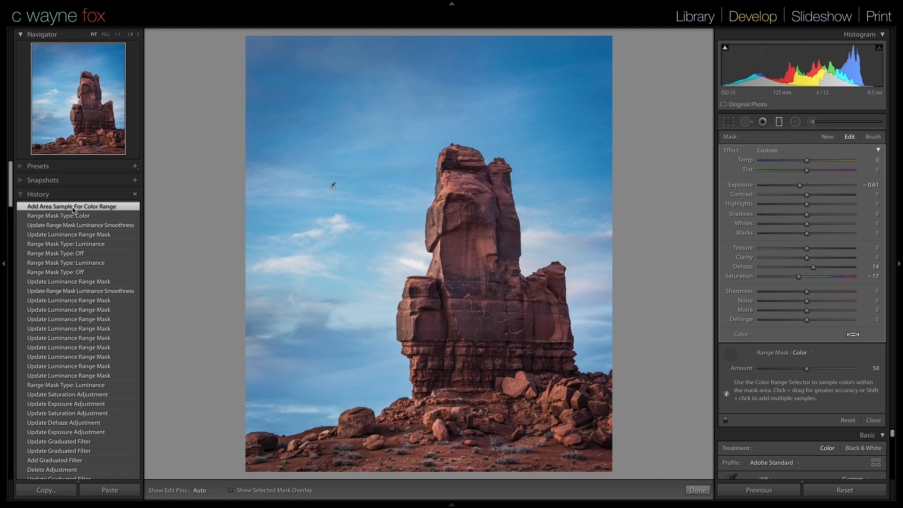
left_click(69, 218)
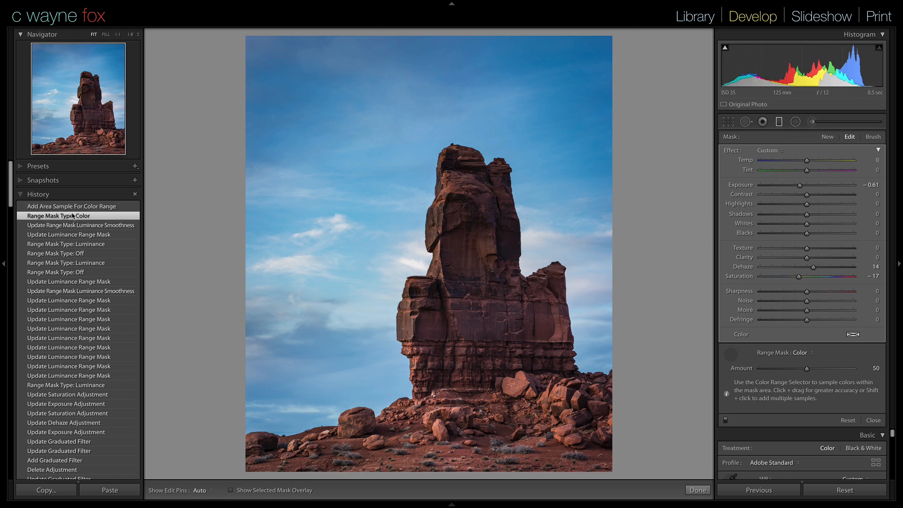
left_click(73, 207)
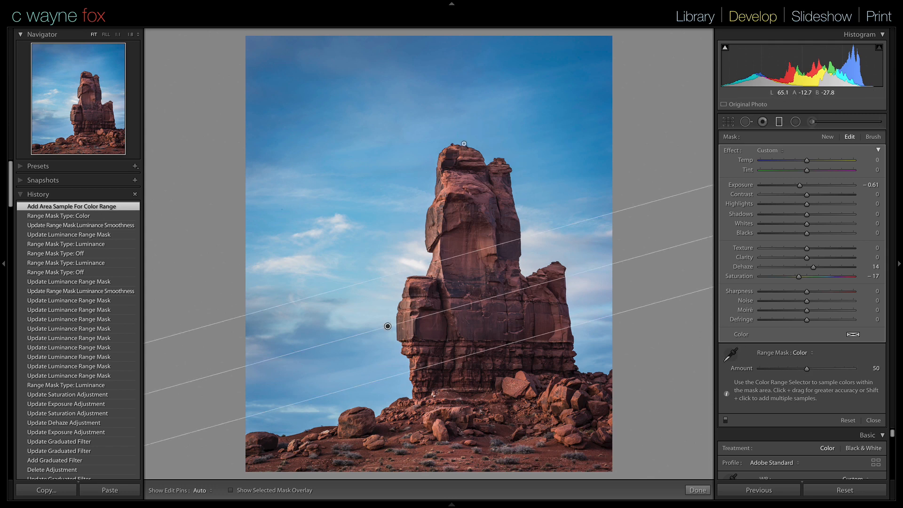
Set the Color Range Mask amount to 18, checking the top edge of the rock tower at 1:1.
left_click(459, 150)
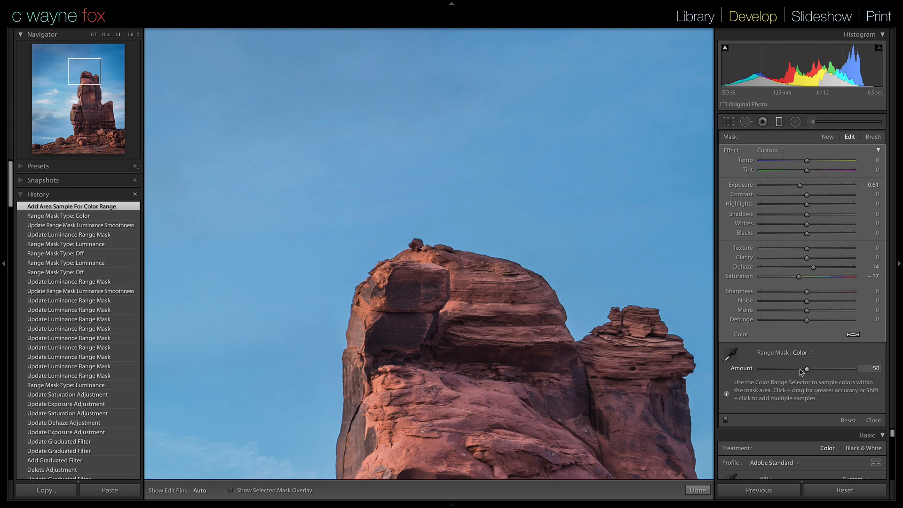
left_click_drag(808, 371, 778, 373)
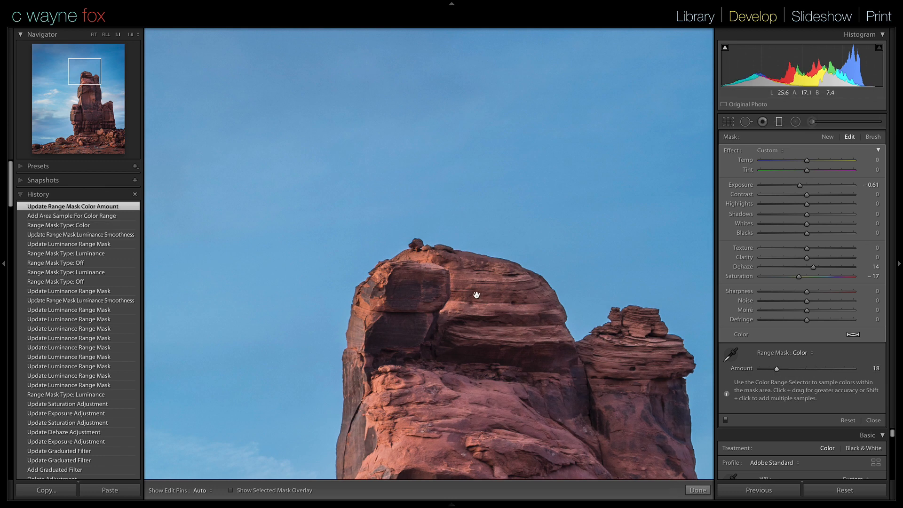
left_click(476, 294)
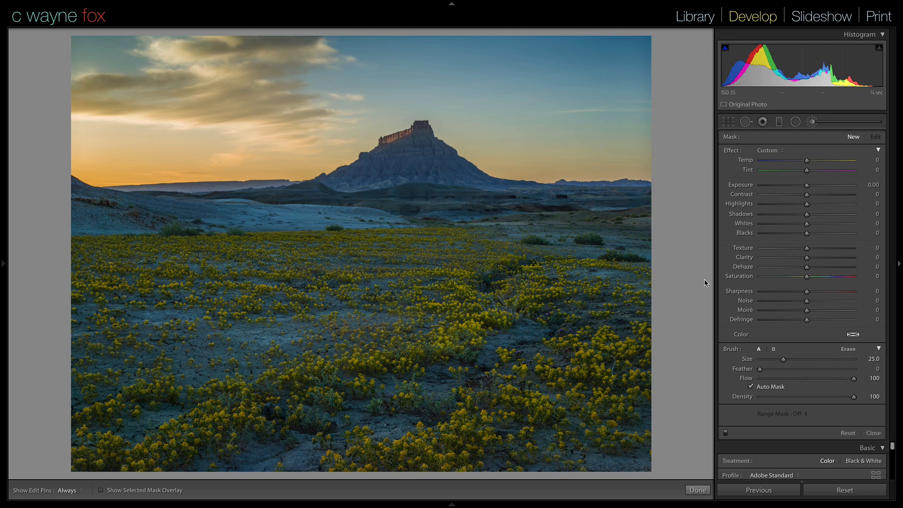
Add a graduated filter over the sunset sky of the flower field photo, tilted slightly along the horizon at the butte's base.
left_click(779, 122)
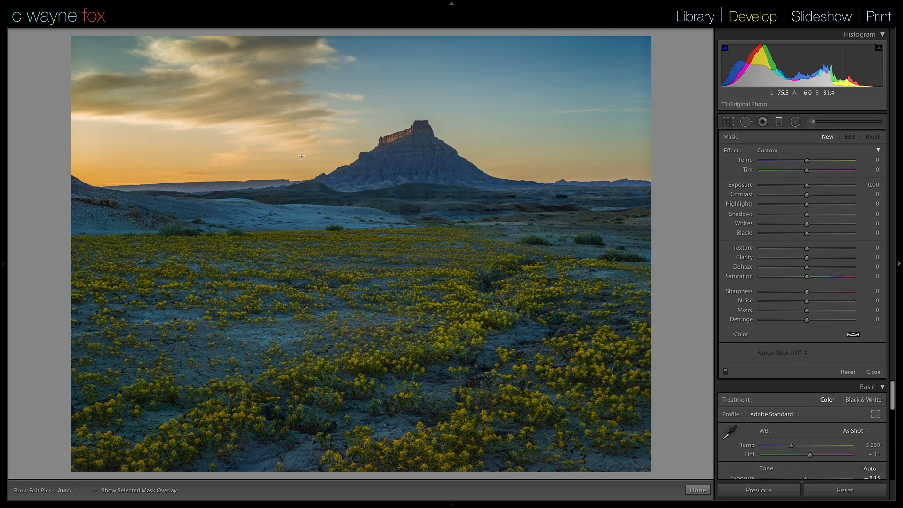
left_click_drag(317, 147, 339, 156)
left_click_drag(335, 229, 335, 215)
left_click_drag(375, 157, 375, 160)
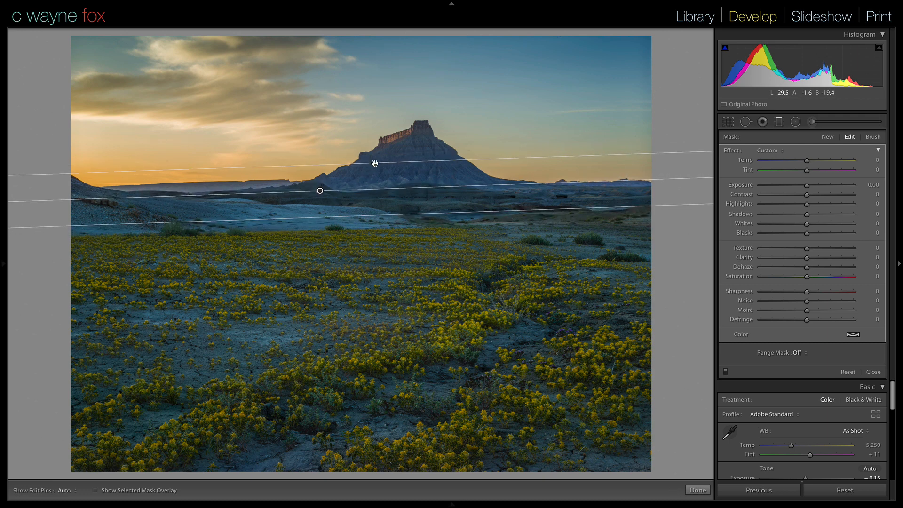
Set the sky filter's Exposure to -0.23, Dehaze to 11 and Saturation to -4, and extend its lower edge into the flower field.
left_click_drag(807, 189, 804, 187)
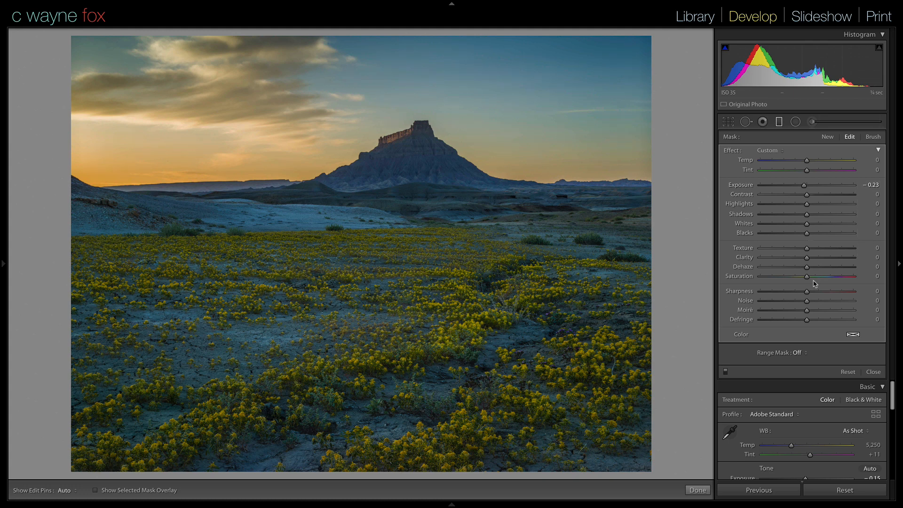
left_click_drag(809, 267, 811, 268)
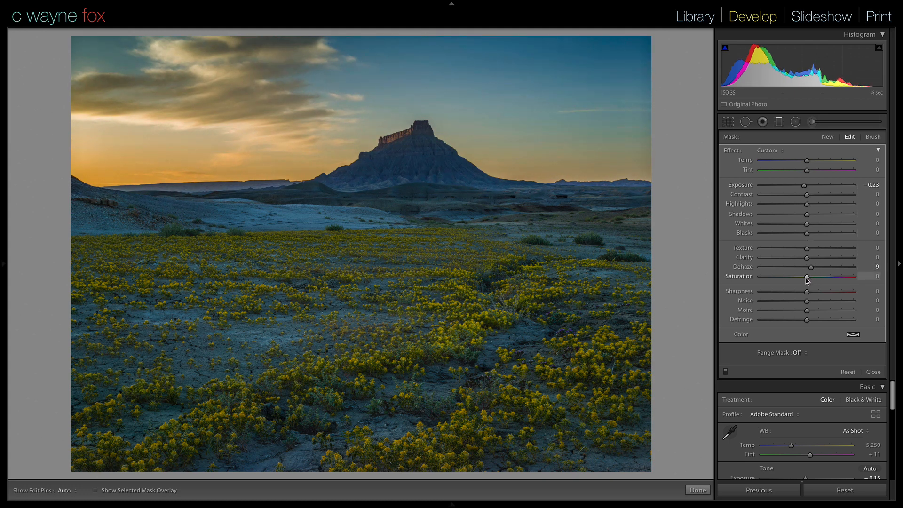
left_click_drag(811, 266, 805, 278)
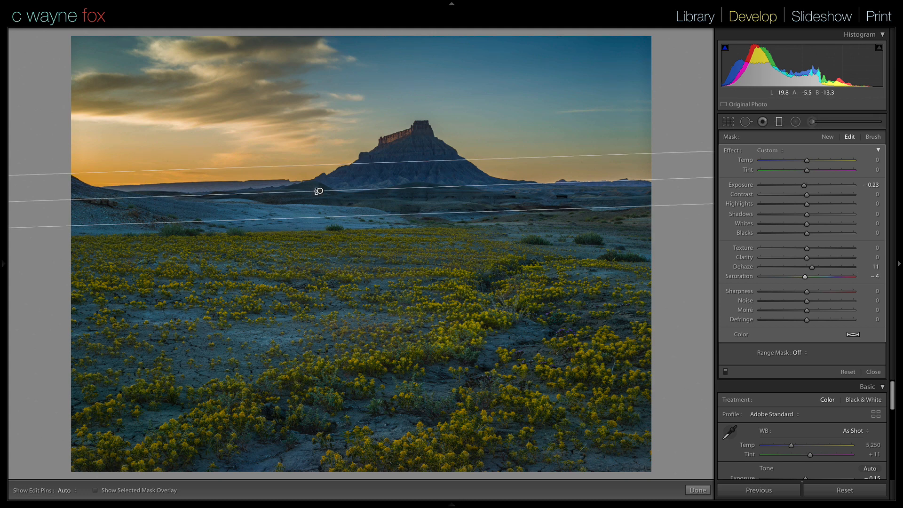
left_click_drag(322, 216, 314, 240)
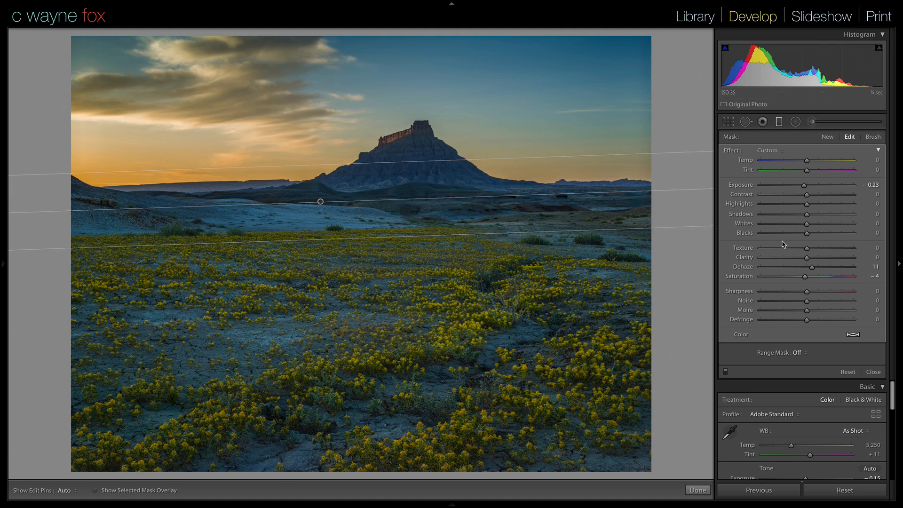
Add a narrow graduated filter covering the flower field, tilt it along the field's far edge, and check its coverage with the mask overlay.
left_click(832, 139)
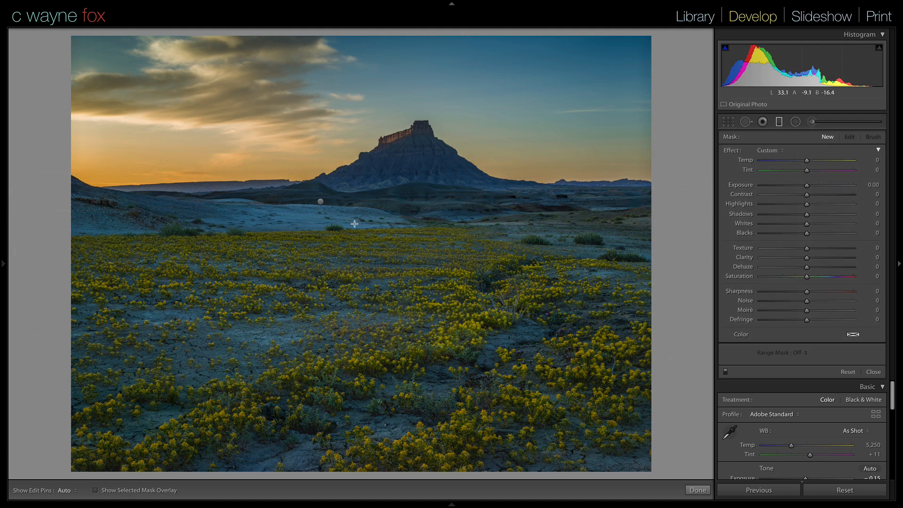
mouse_move(326, 231)
left_mouse_down()
mouse_move(334, 250)
mouse_move(336, 237)
mouse_move(375, 245)
mouse_move(333, 240)
mouse_move(333, 231)
left_mouse_up()
key("Delete")
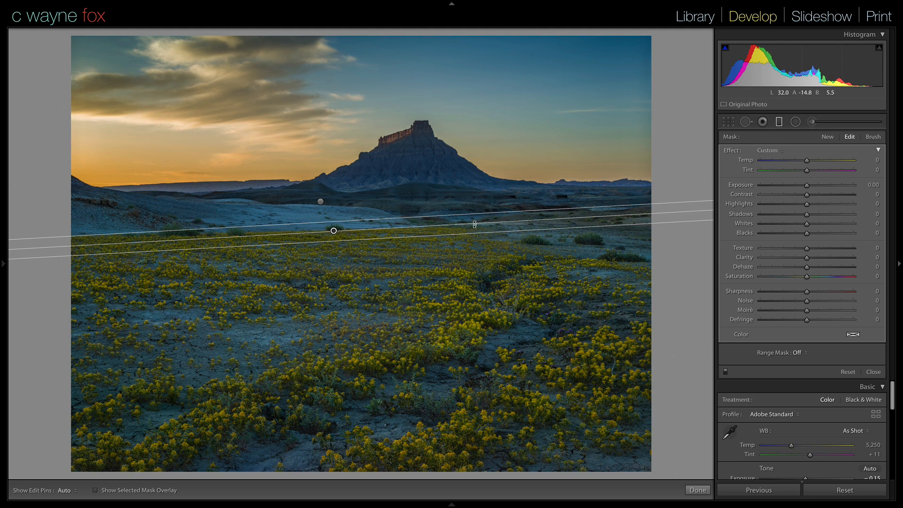
left_click_drag(484, 223, 484, 227)
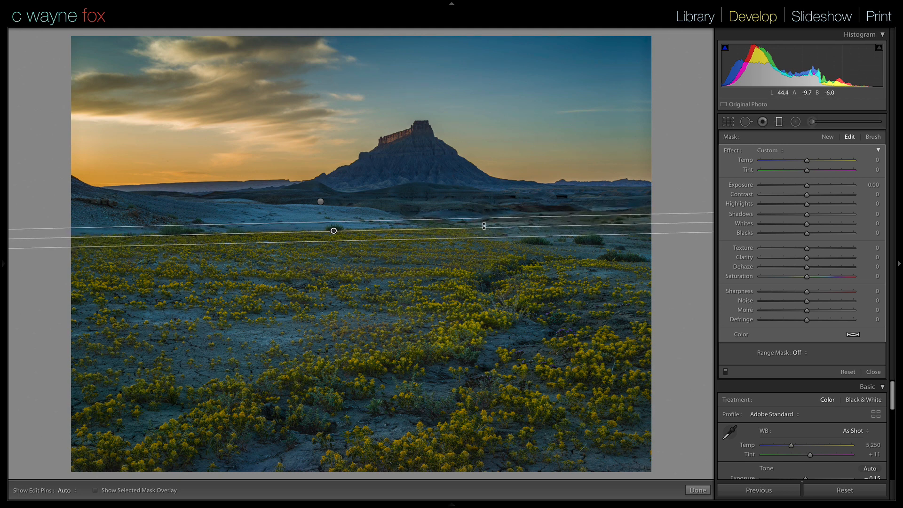
left_click_drag(332, 230, 335, 232)
key("o")
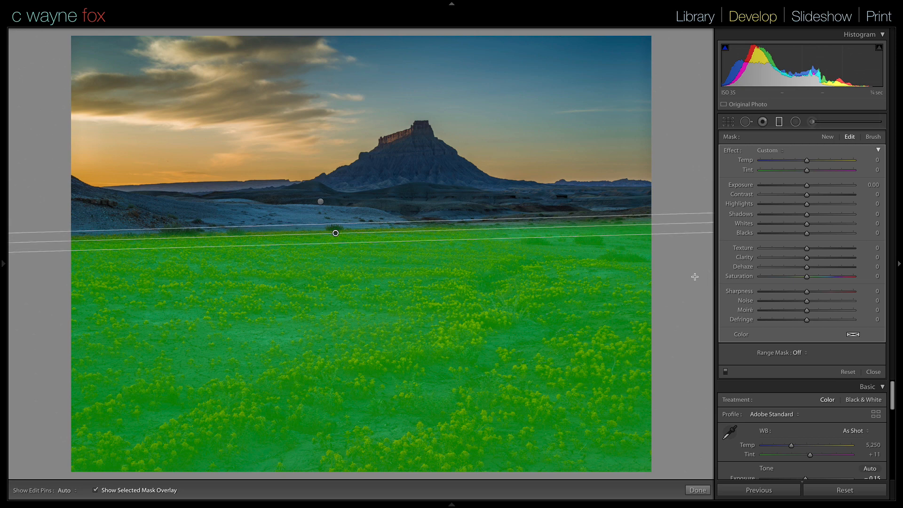
key("o")
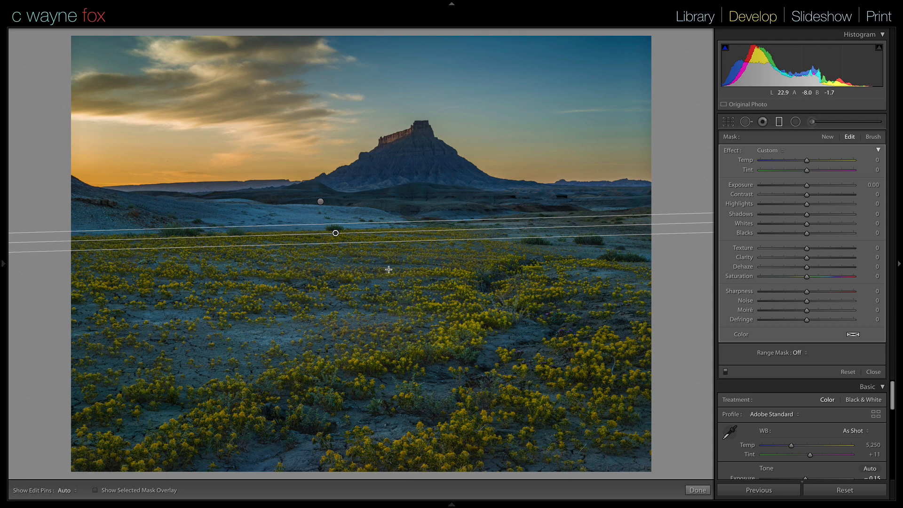
Limit the foreground filter with a Color Range Mask sampled from the yellow flowers at two spots, checking the selection with the mask overlay.
left_click(803, 353)
left_click(805, 360)
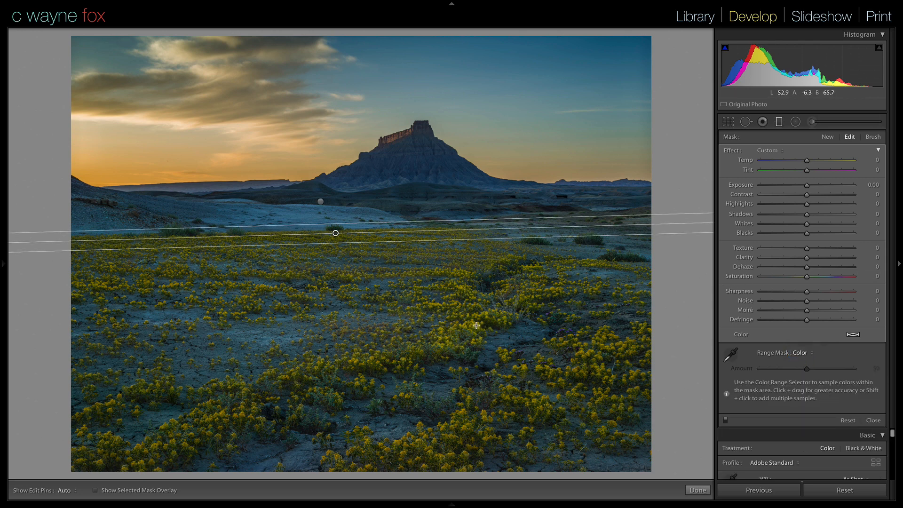
key("o")
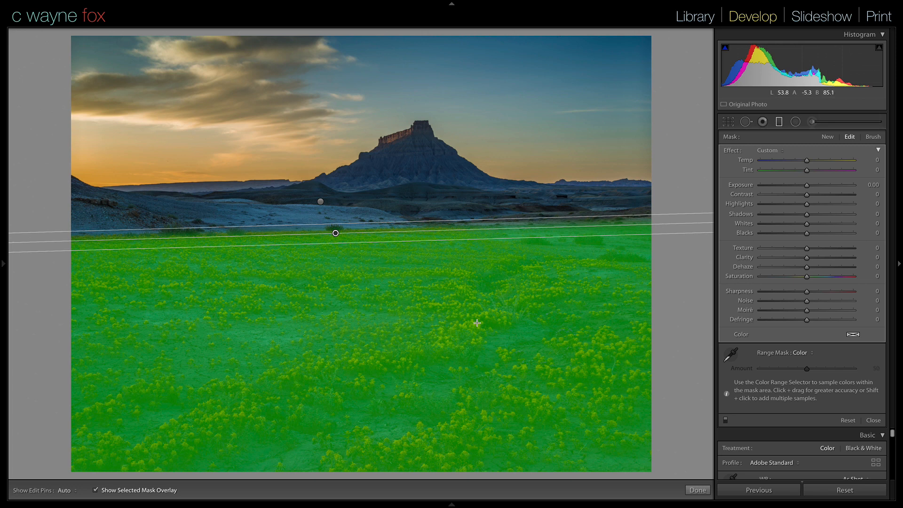
left_click(731, 354)
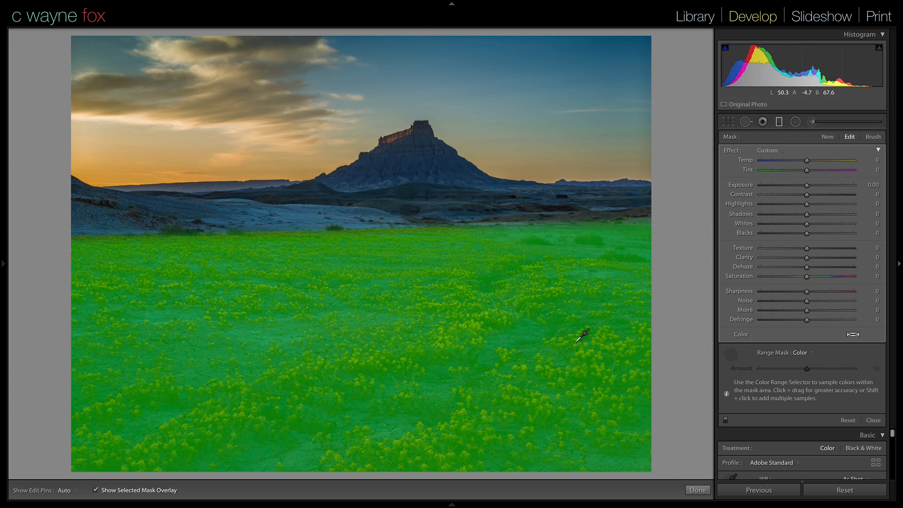
left_click(480, 326)
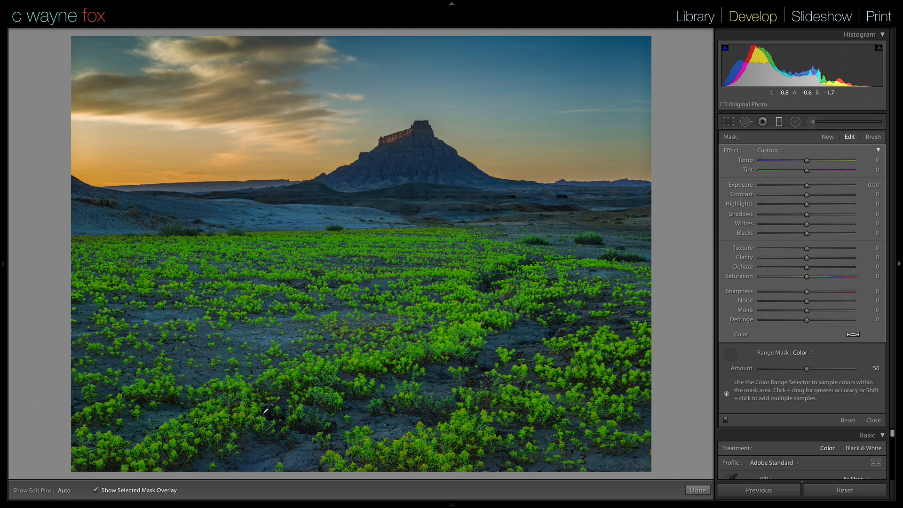
left_click(243, 412, "shift")
key("o")
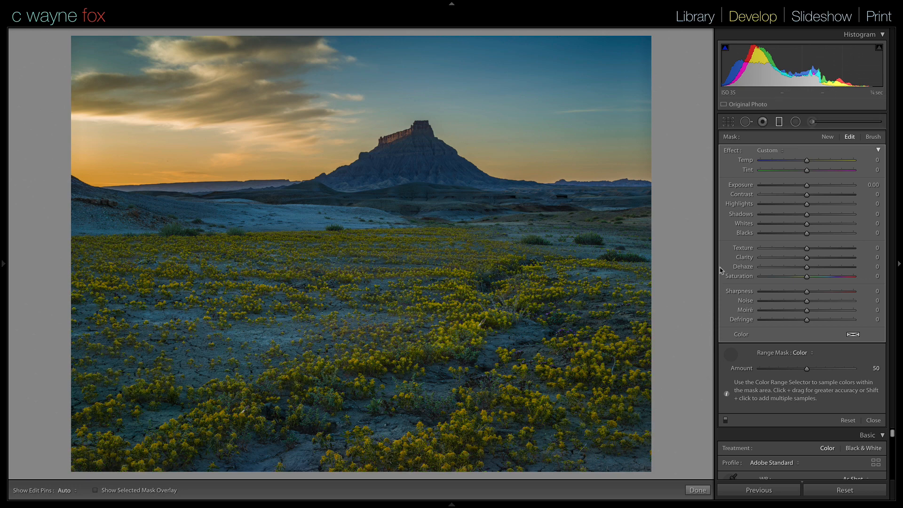
Set the flower filter's Exposure to 0.95 and Saturation to 14.
left_click_drag(806, 186, 815, 188)
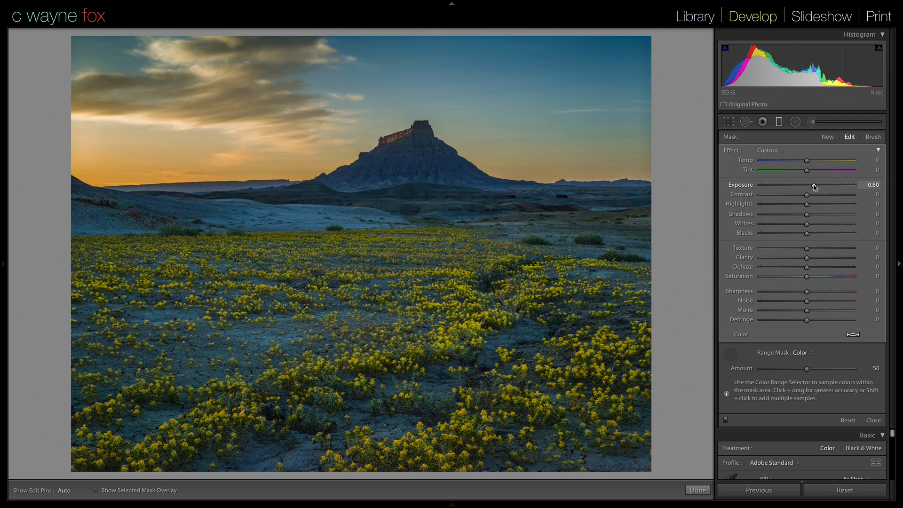
left_click(814, 278)
left_click_drag(815, 188, 819, 188)
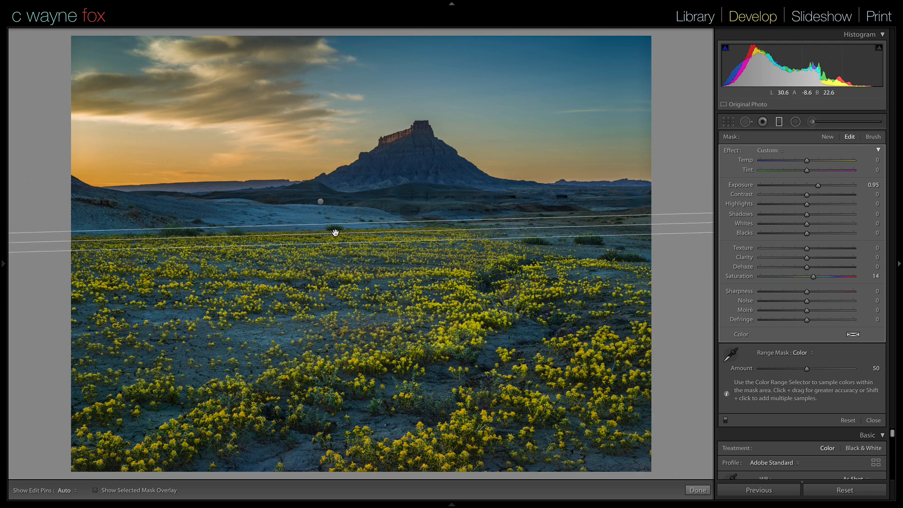
Duplicate the flower filter and resample the duplicate's color range from the bluish bare ground.
right_click(335, 233)
left_click(357, 237)
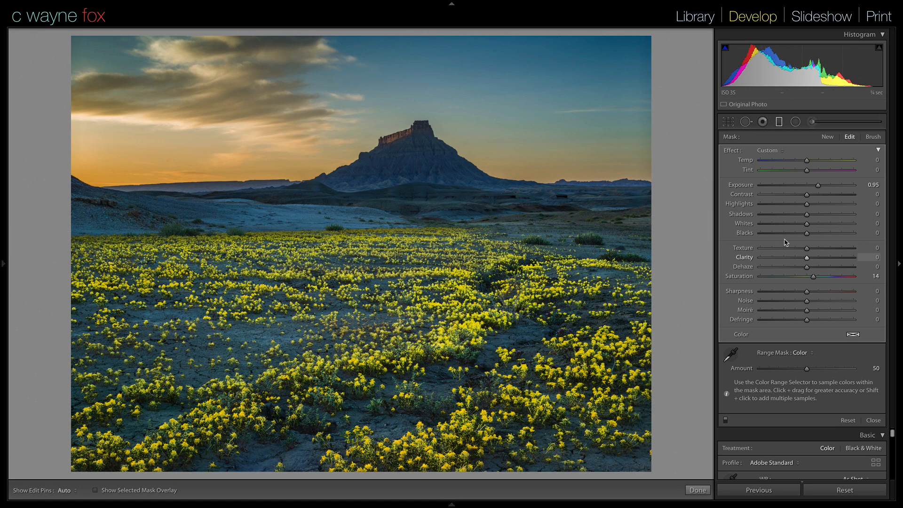
left_click(729, 358)
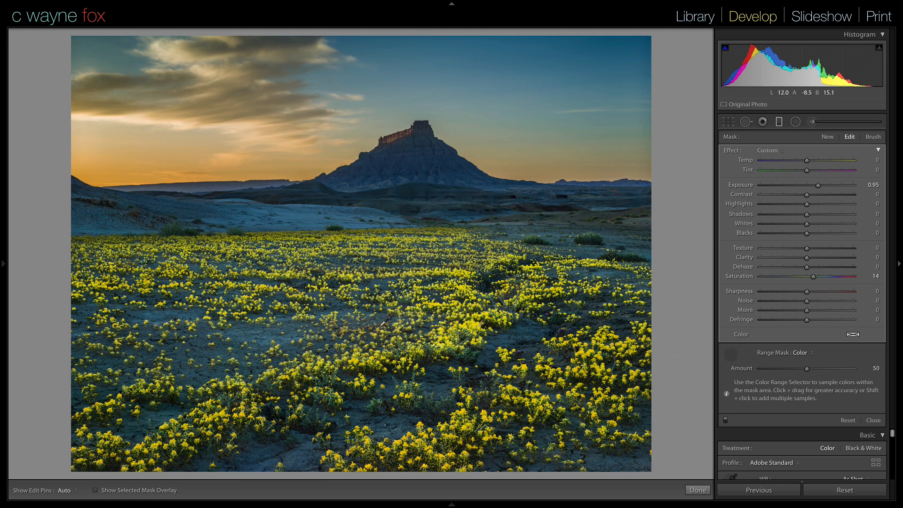
left_click(227, 347)
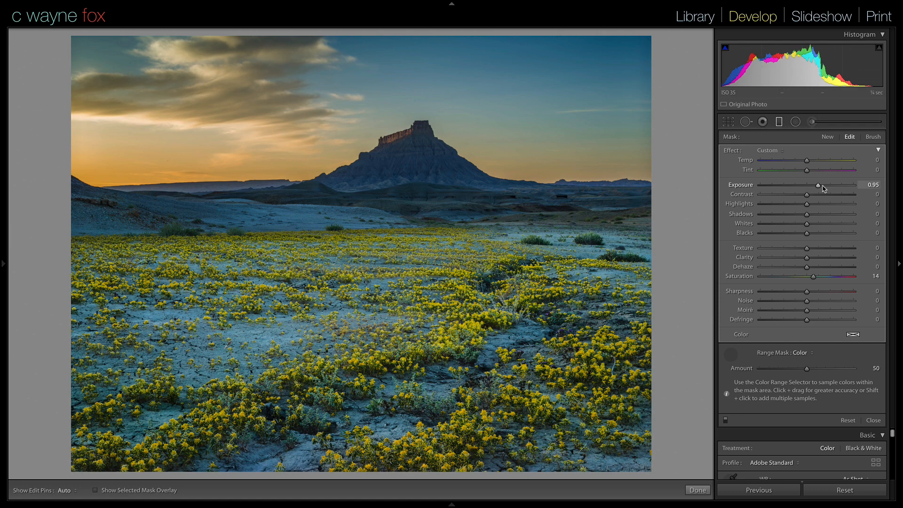
Set the ground filter's Exposure to -0.07 and move its pin beside the flower filter's pin so each can be selected.
left_click_drag(818, 188, 806, 187)
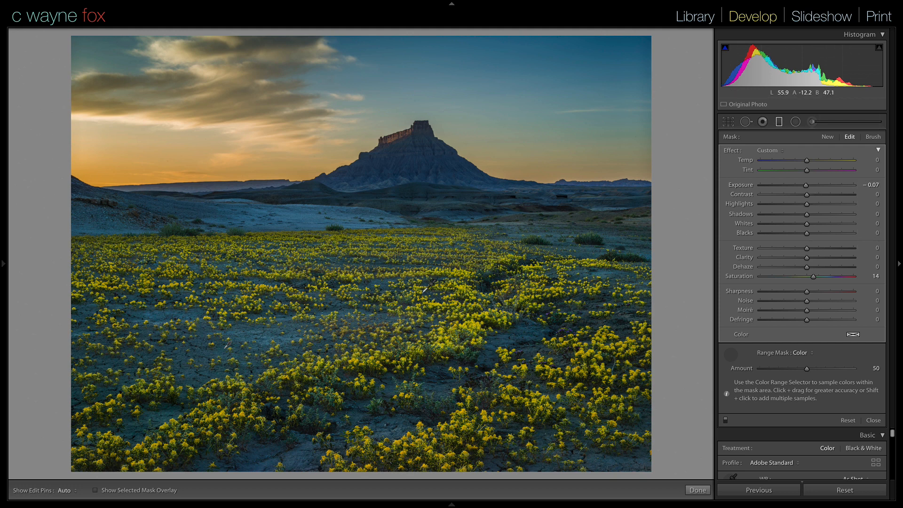
left_click(730, 354)
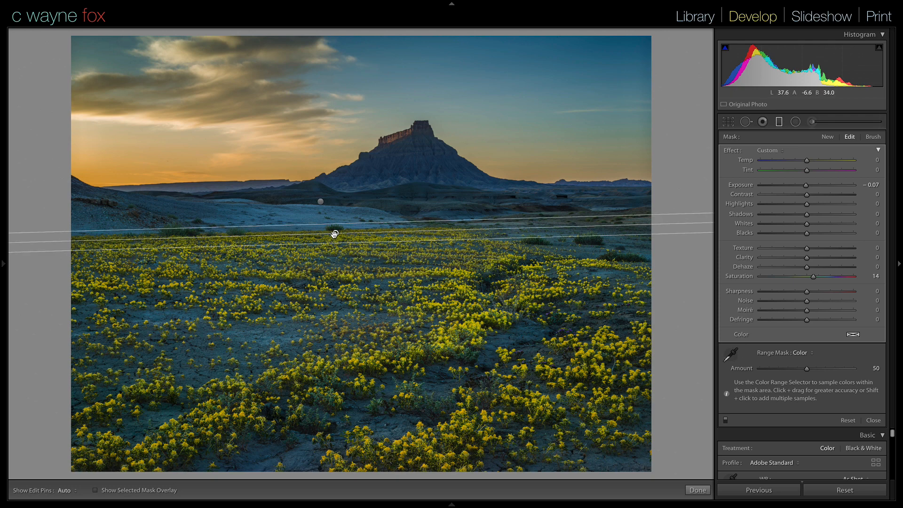
mouse_move(336, 234)
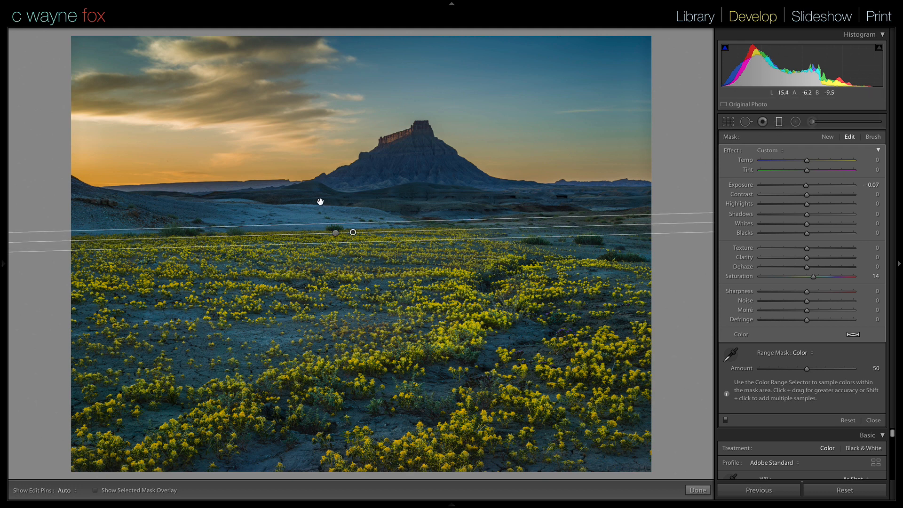
left_click(321, 201)
left_click(334, 232)
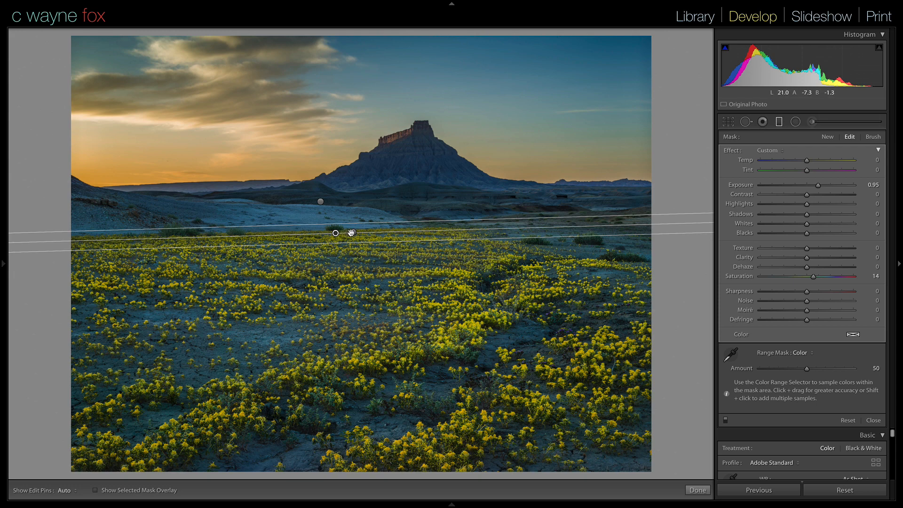
mouse_move(337, 232)
Add another narrow graduated filter over the whole foreground, align it with the field's tilted far edge, and set its Exposure to 0.28.
left_click(828, 136)
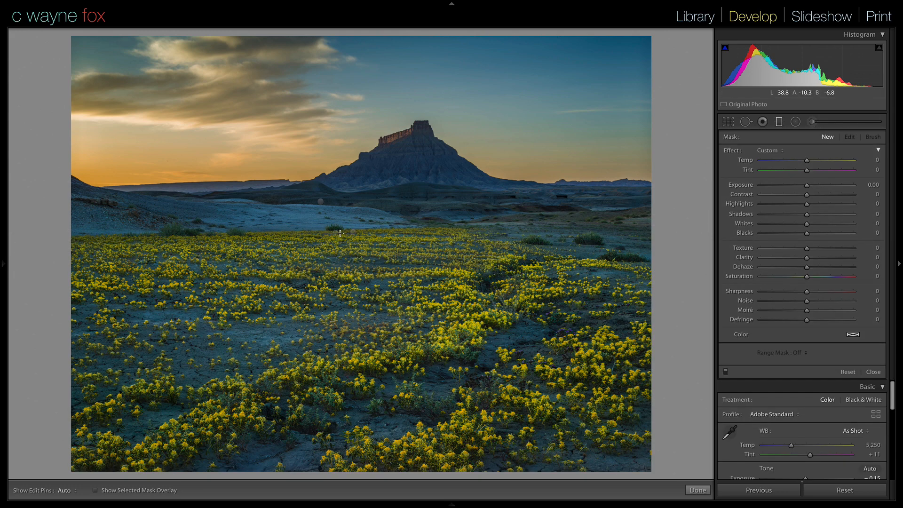
mouse_move(310, 231)
left_mouse_down()
mouse_move(333, 252)
mouse_move(312, 259)
mouse_move(304, 230)
left_mouse_up()
key("Delete")
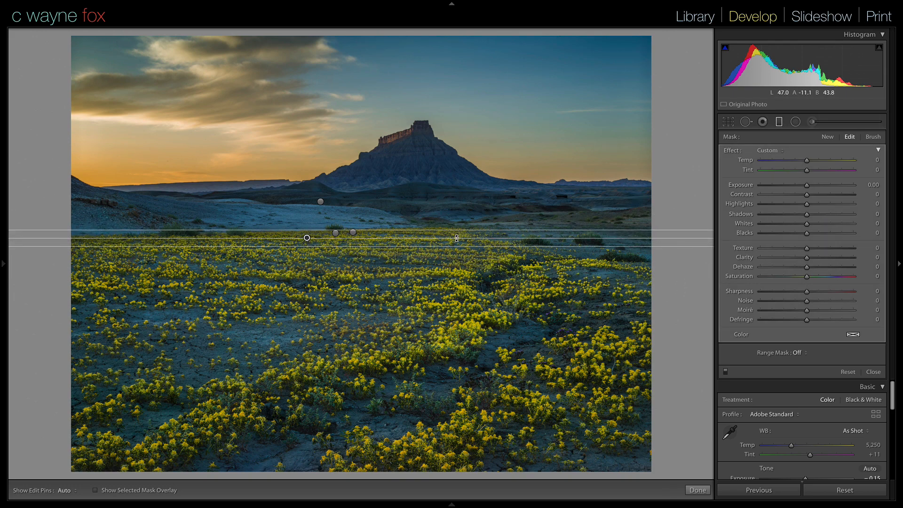
left_click_drag(456, 238, 458, 232)
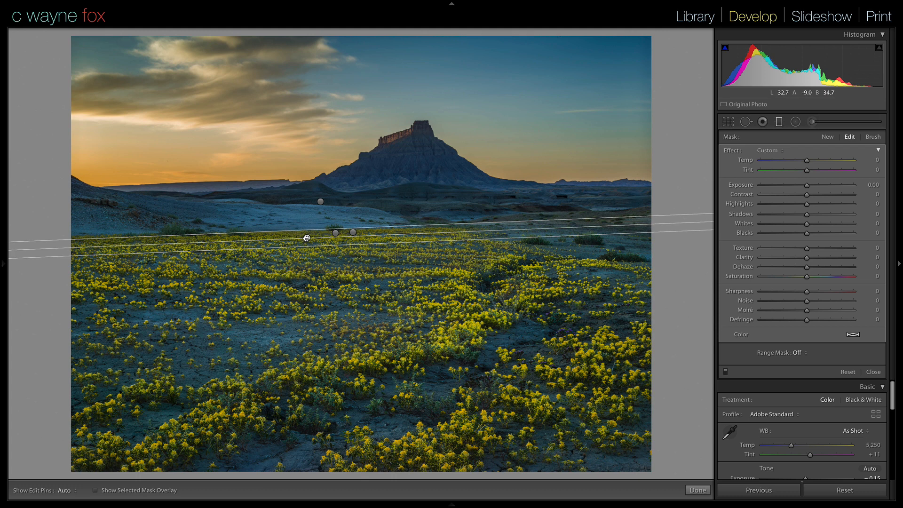
left_click_drag(306, 237, 307, 233)
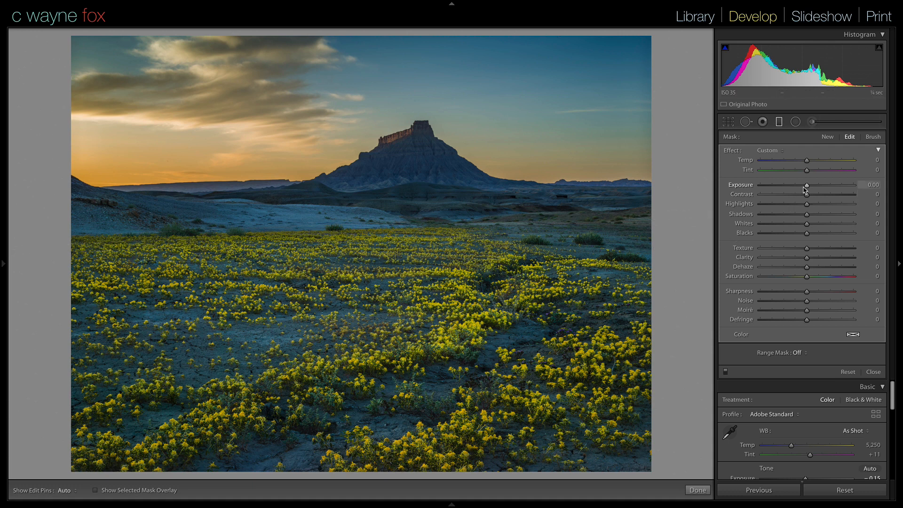
left_click_drag(807, 187, 811, 186)
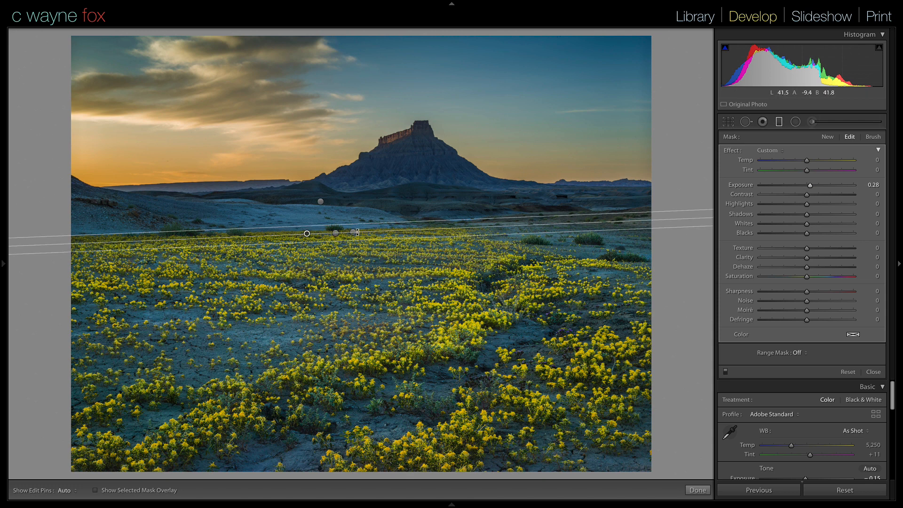
Review the sky and flower filters through their pins, and set the ground filter's Exposure to -0.15.
left_click(321, 202)
left_click(336, 234)
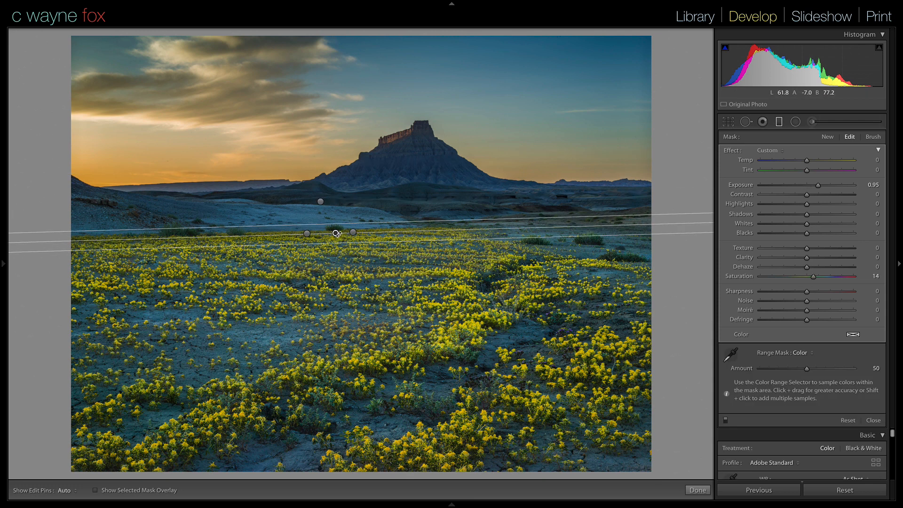
key("o")
key("o")
left_click(320, 201)
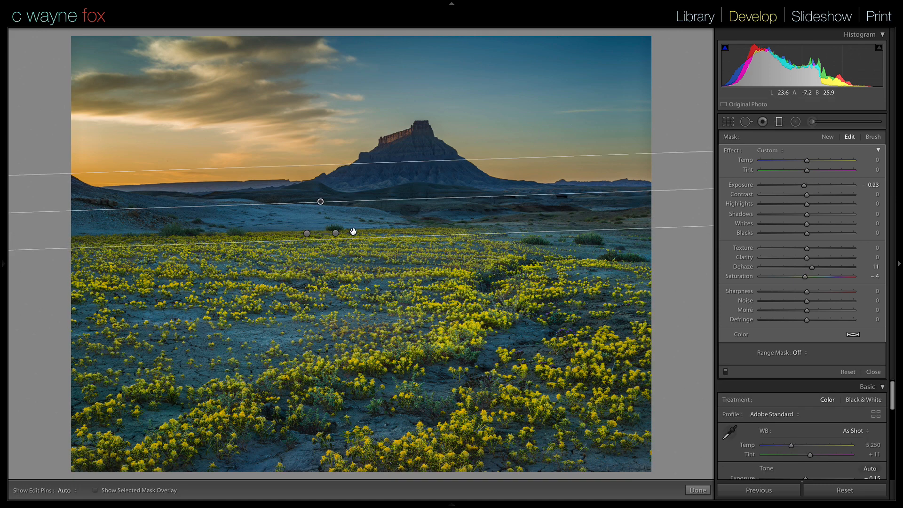
left_click(353, 232)
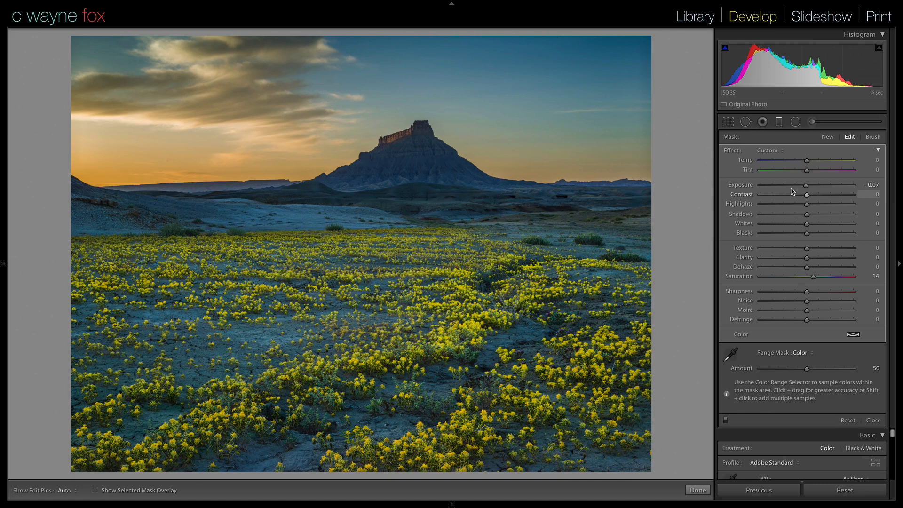
left_click_drag(807, 186, 805, 187)
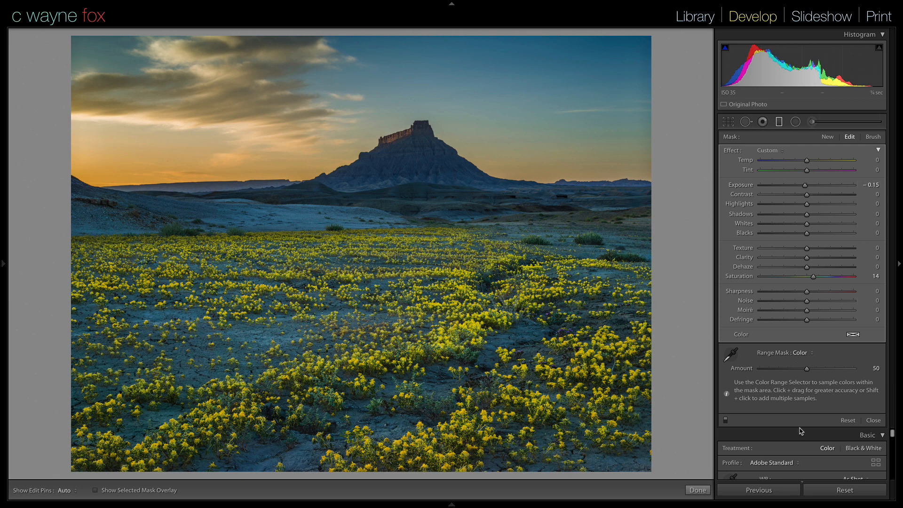
Compare the photo with the graduated filters switched off and on, ending with them on.
left_click(726, 421)
left_click(726, 421)
left_click(725, 421)
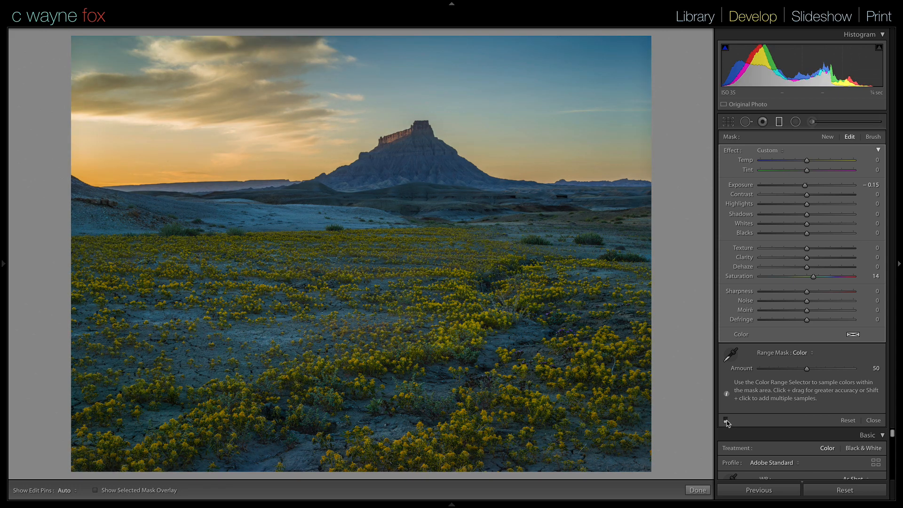
left_click(726, 421)
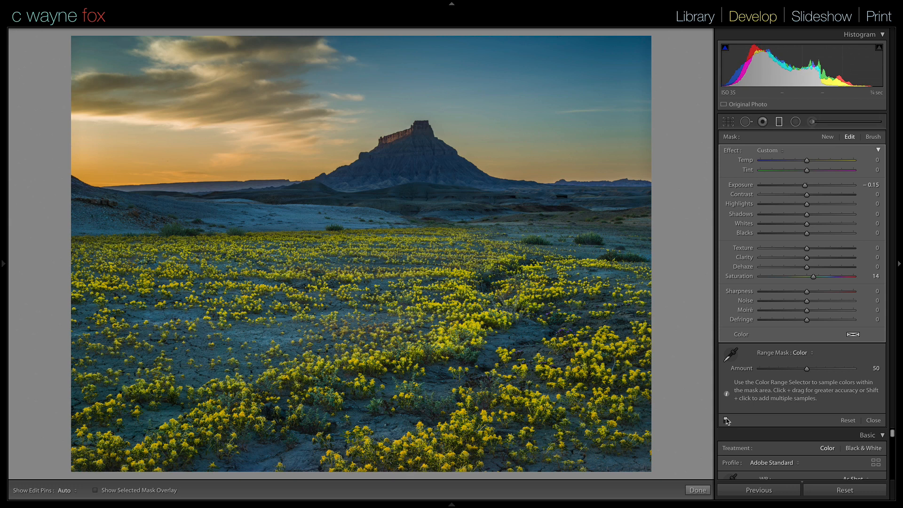